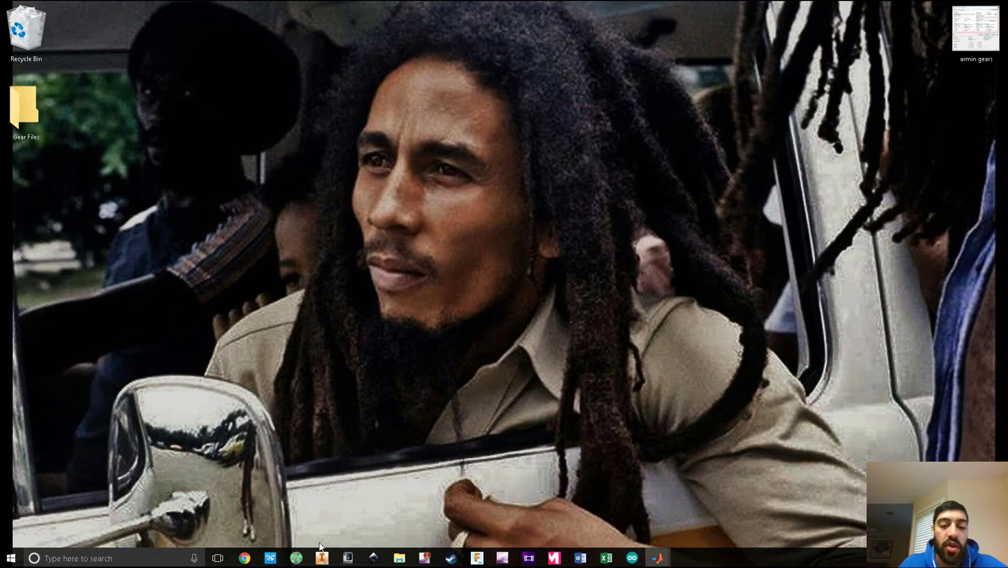
Step: Restore Inventor and start a new empty assembly document, Assembly2
{"action": "left_click", "coordinate": [321, 556]}
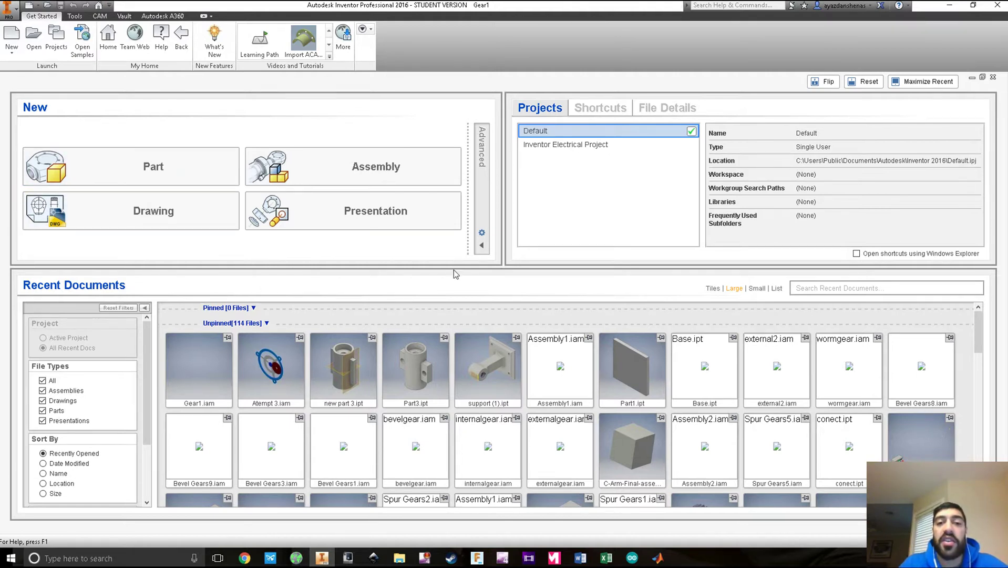
{"action": "left_click", "coordinate": [316, 177]}
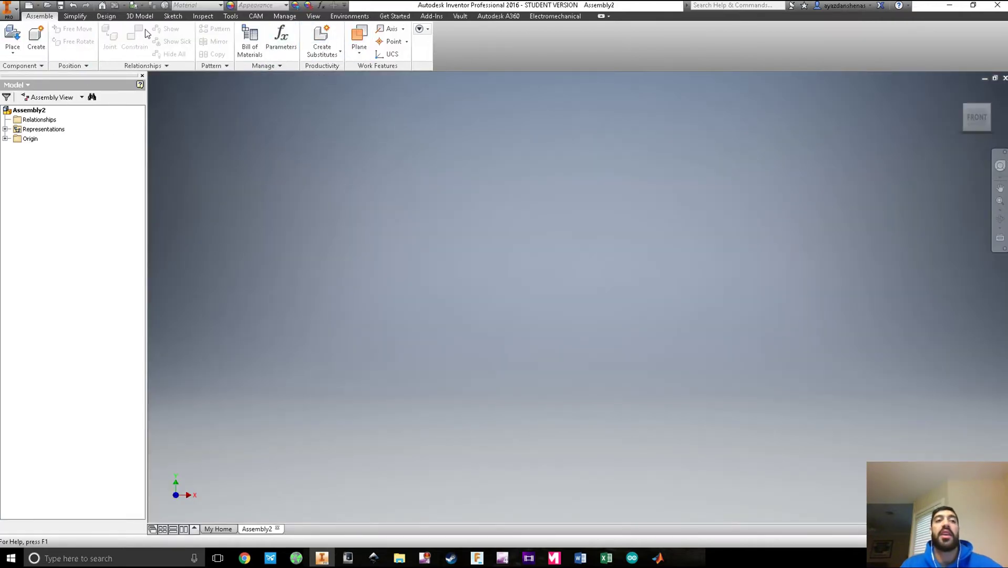
Step: Launch the Spur Gear generator from the Design tab, bringing up the save-assembly-first prompt
{"action": "left_click", "coordinate": [107, 17]}
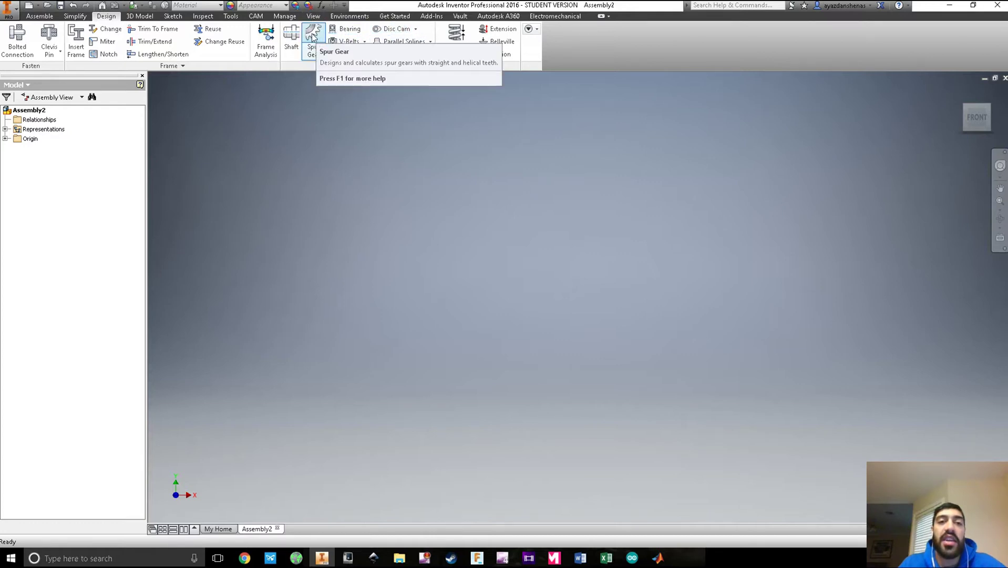
{"action": "left_click", "coordinate": [314, 51]}
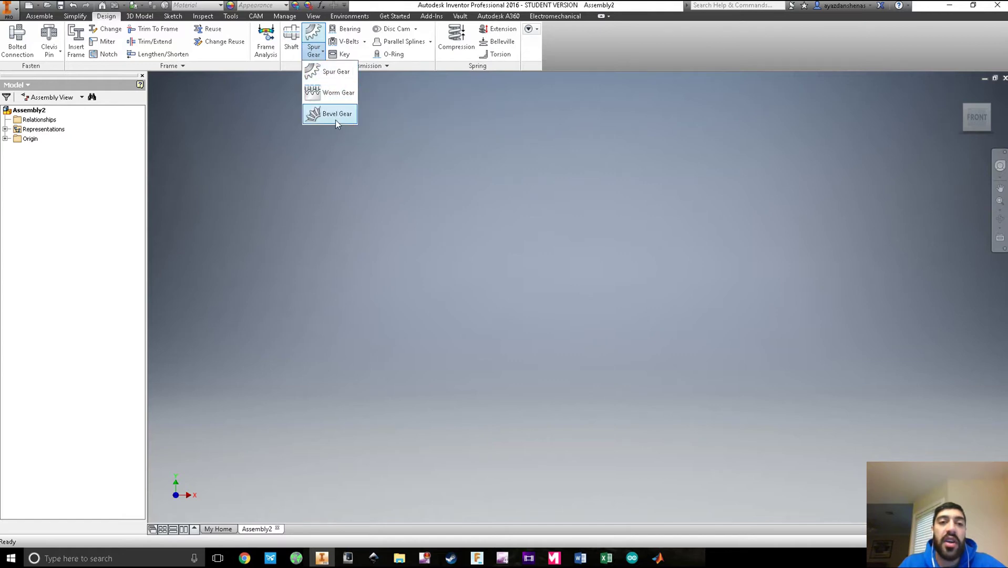
{"action": "left_click", "coordinate": [318, 74]}
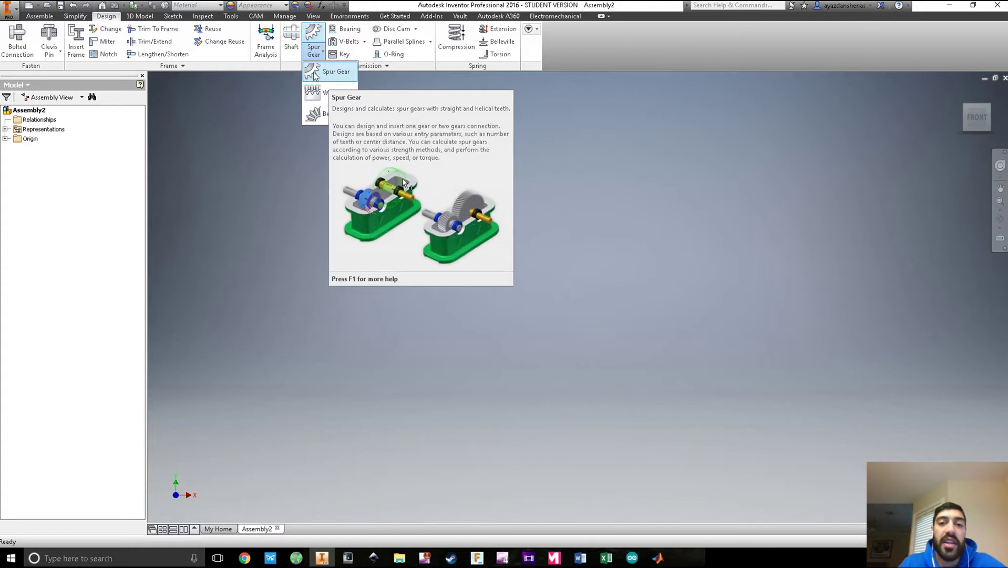
{"action": "left_click_drag", "start_coordinate": [525, 251], "coordinate": [491, 164]}
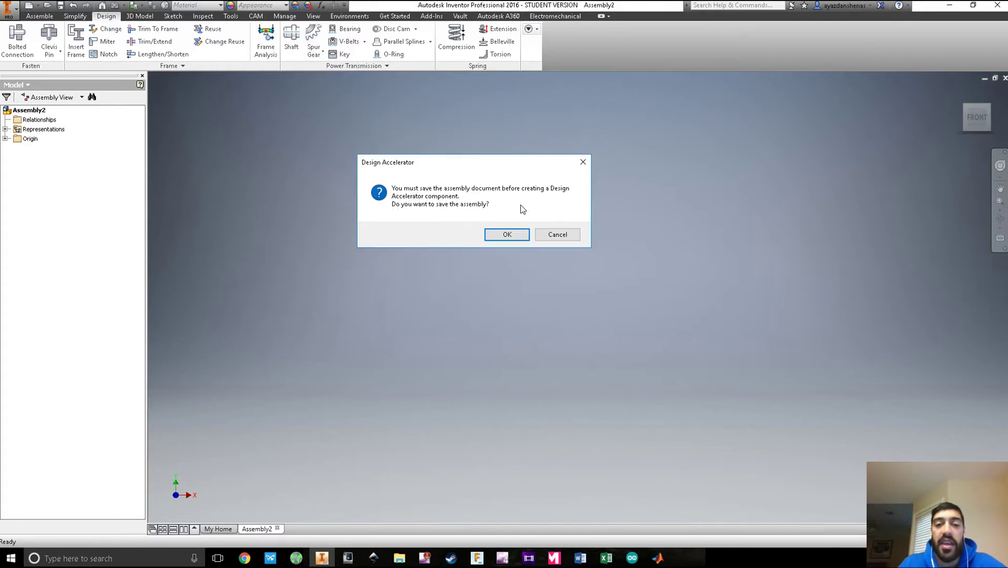
Step: Start saving to the Desktop, then cancel and briefly check the desktop outside Inventor
{"action": "left_click", "coordinate": [507, 234]}
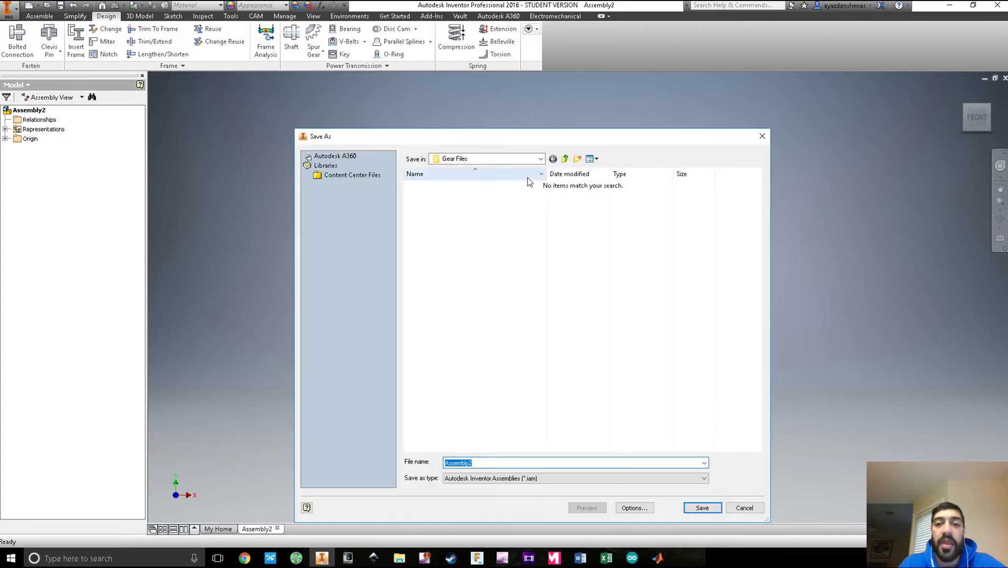
{"action": "left_click", "coordinate": [564, 158]}
{"action": "left_click", "coordinate": [565, 158]}
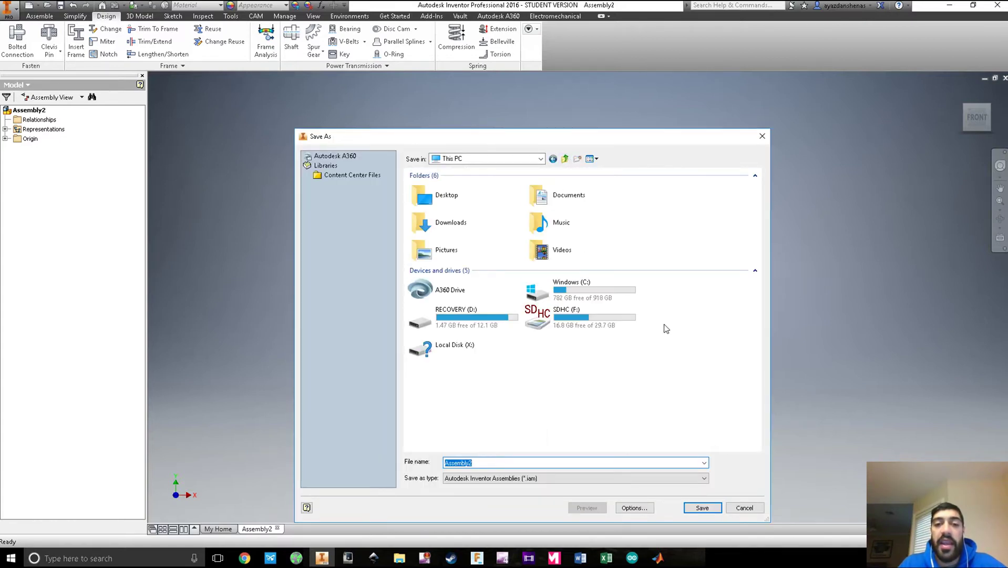
{"action": "double_click", "coordinate": [424, 196]}
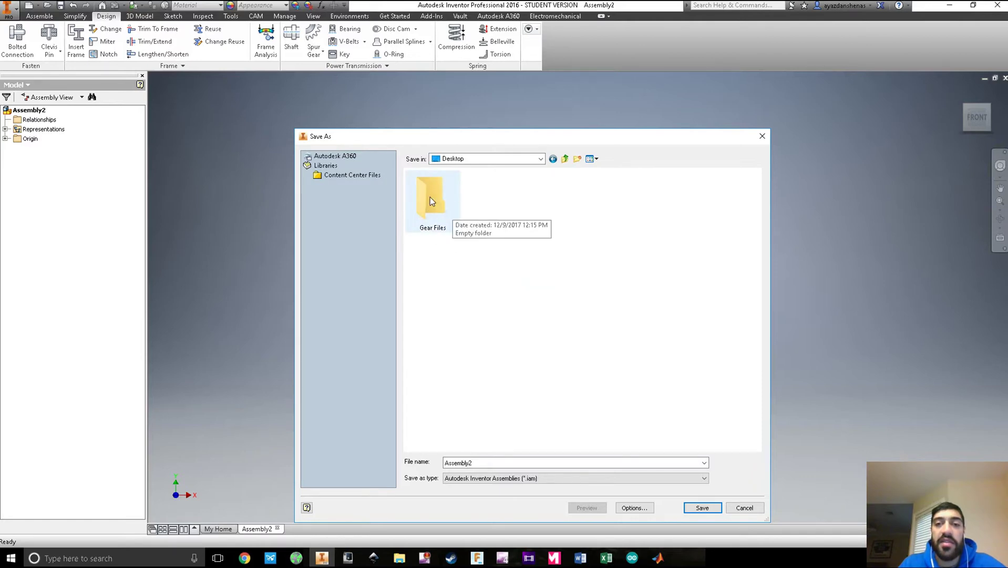
{"action": "key", "text": "Escape"}
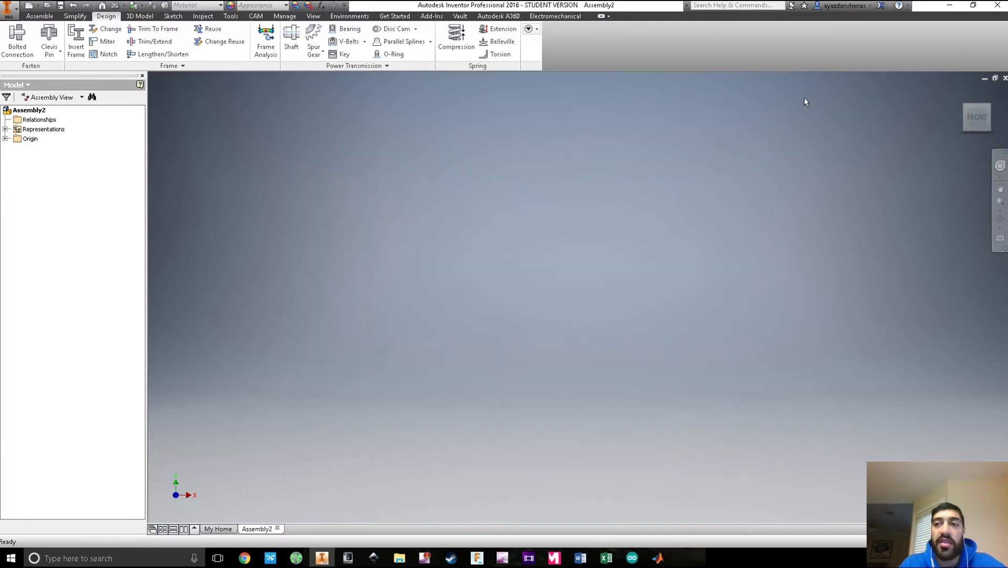
{"action": "left_click", "coordinate": [949, 5]}
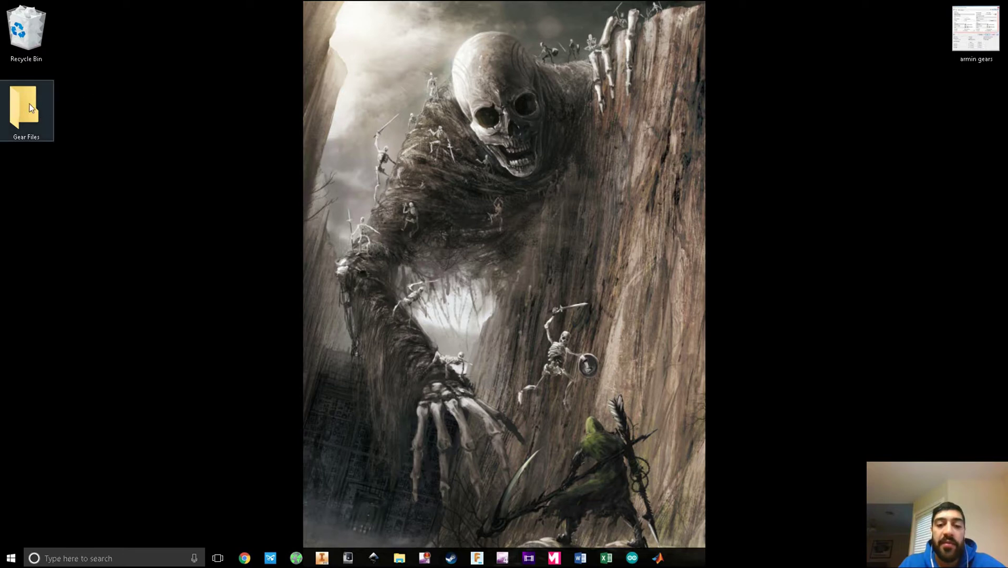
{"action": "left_click", "coordinate": [322, 558]}
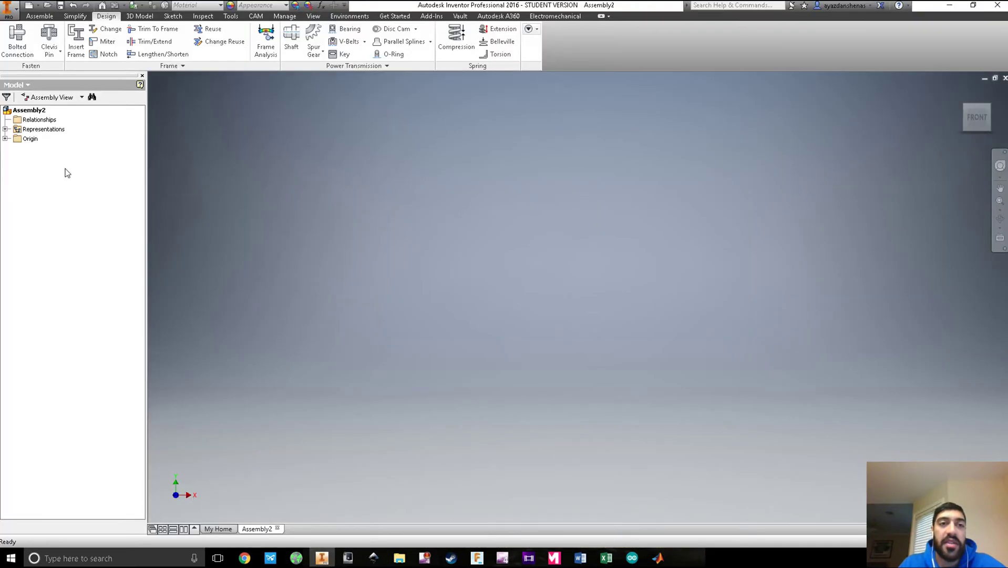
Step: Relaunch the Spur Gear generator and save the assembly as Gears1 in the Gear Files folder
{"action": "left_click", "coordinate": [319, 55]}
{"action": "left_click", "coordinate": [359, 114]}
{"action": "left_click", "coordinate": [558, 327]}
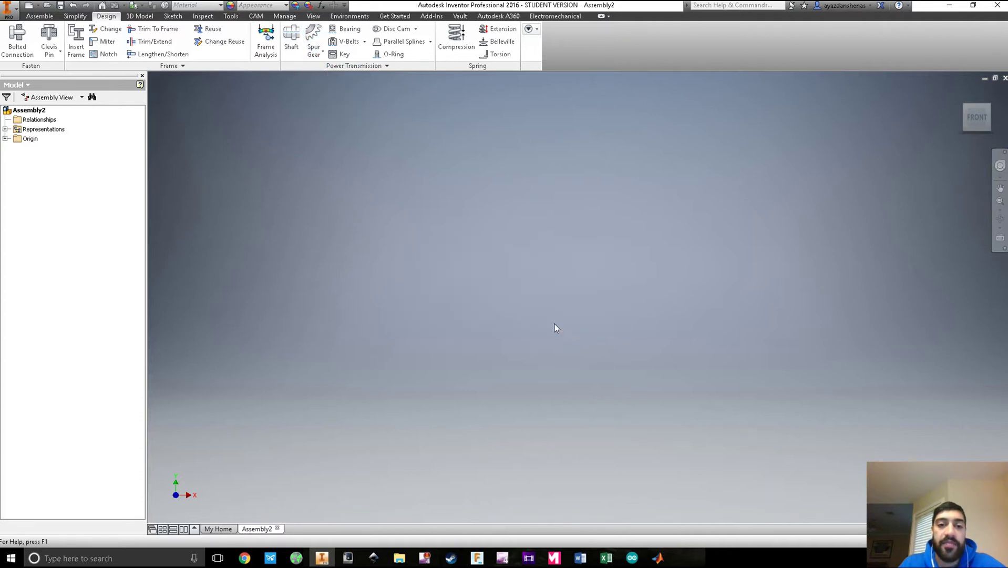
{"action": "double_click", "coordinate": [424, 209]}
{"action": "double_click", "coordinate": [472, 463]}
{"action": "type", "text": "Gears1"}
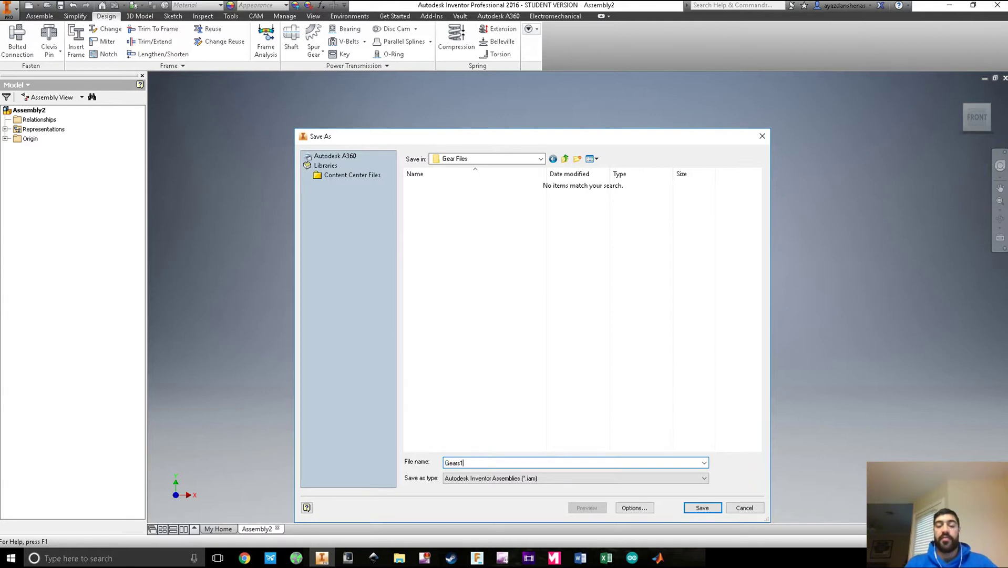
{"action": "key", "text": "Return"}
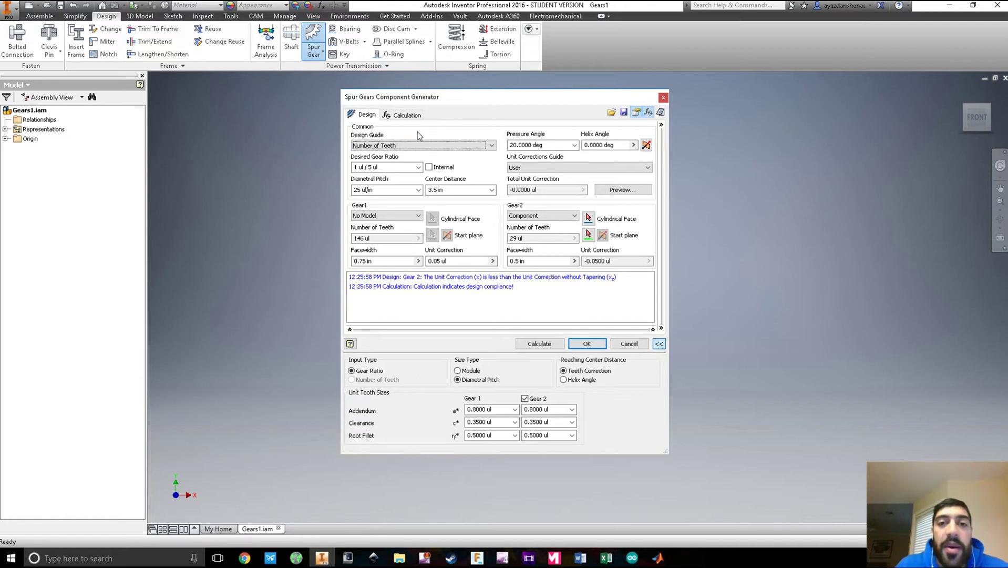
{"action": "left_click_drag", "start_coordinate": [503, 96], "coordinate": [471, 96]}
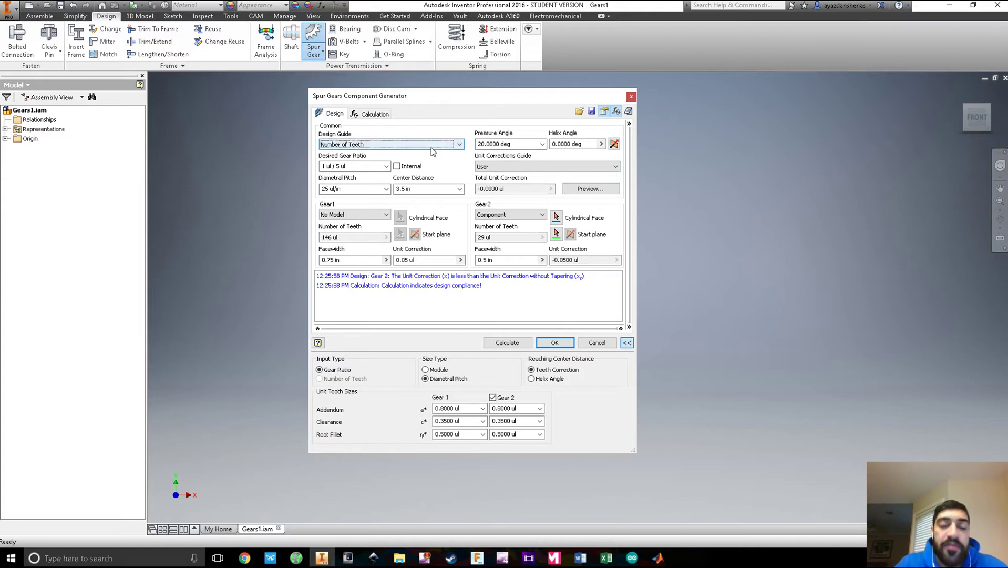
{"action": "left_click", "coordinate": [358, 144]}
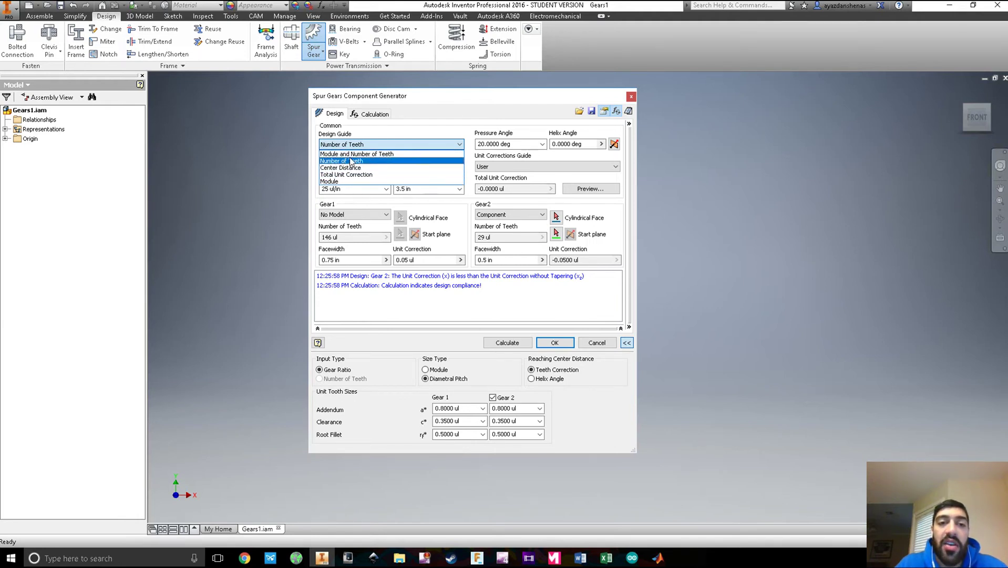
{"action": "left_click", "coordinate": [350, 162]}
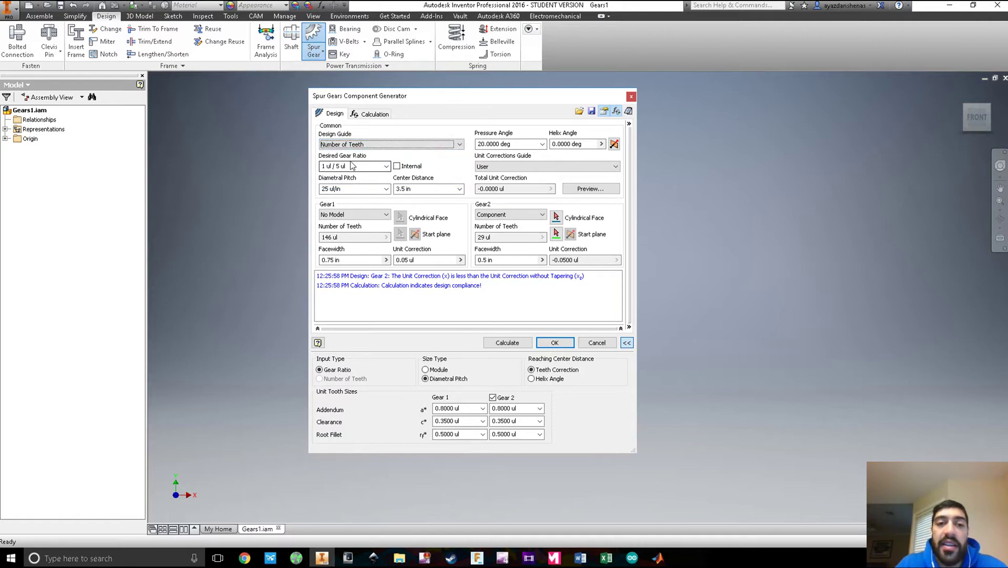
{"action": "left_click", "coordinate": [352, 238]}
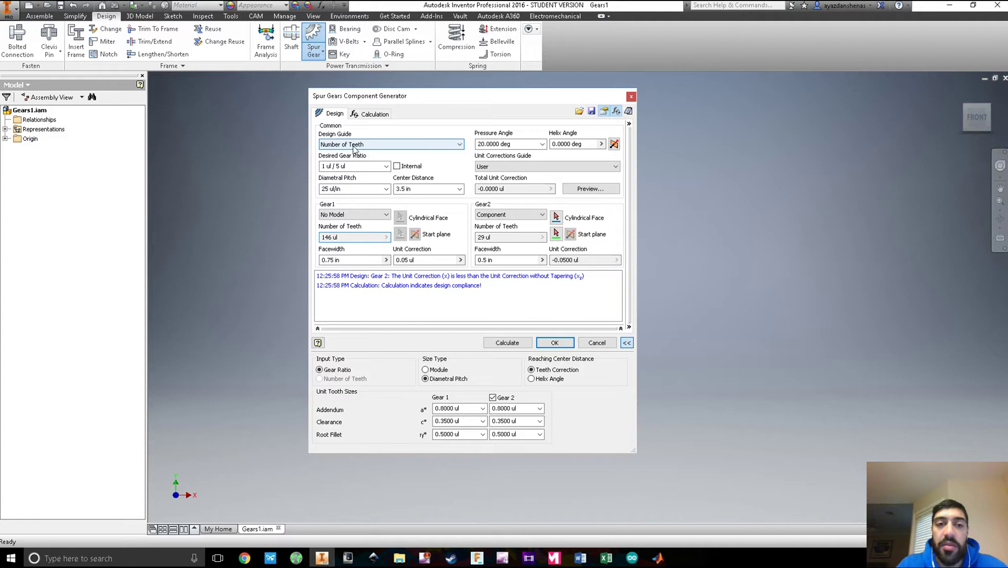
{"action": "left_click", "coordinate": [396, 145]}
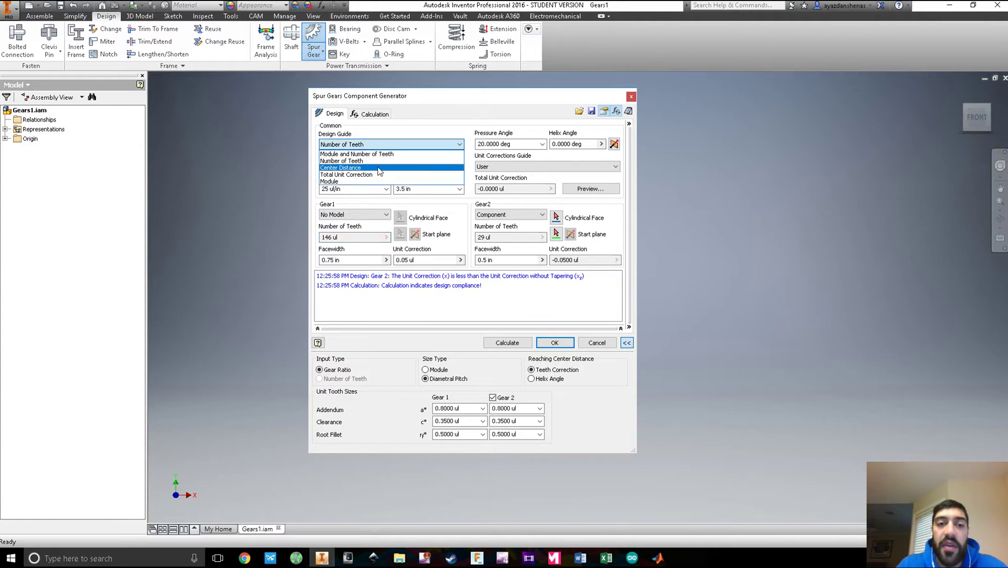
{"action": "left_click", "coordinate": [371, 161]}
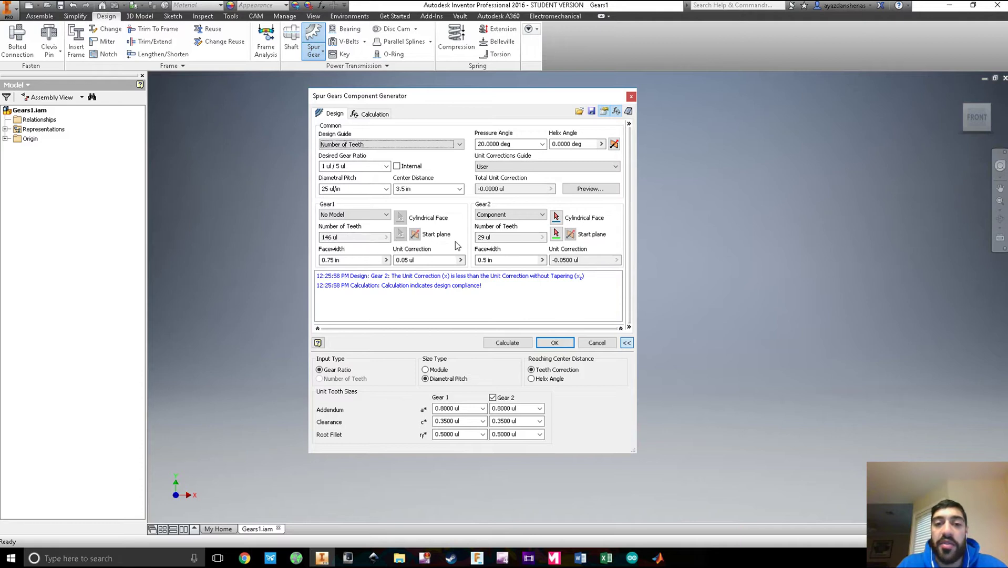
{"action": "left_click", "coordinate": [351, 166]}
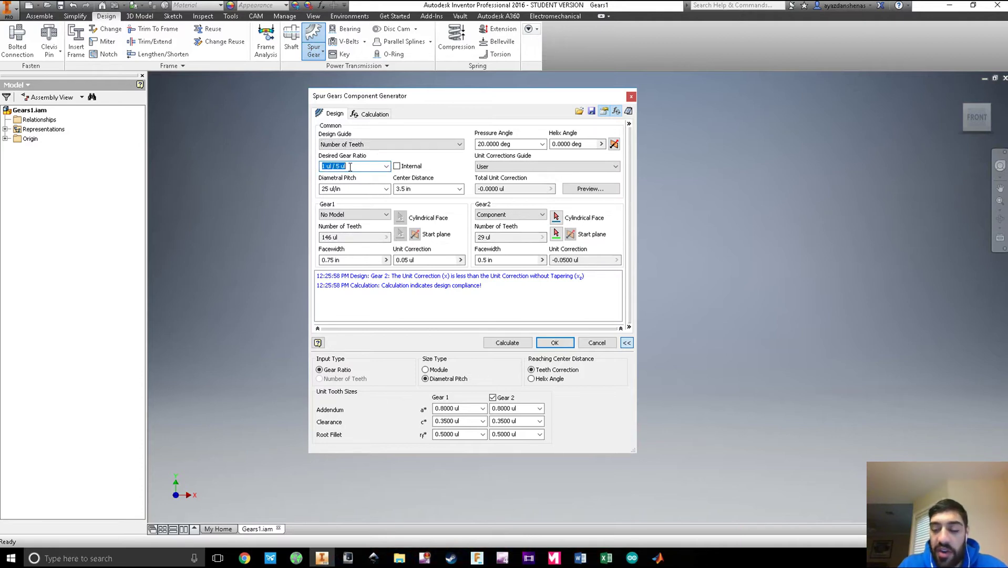
{"action": "key", "text": "BackSpace"}
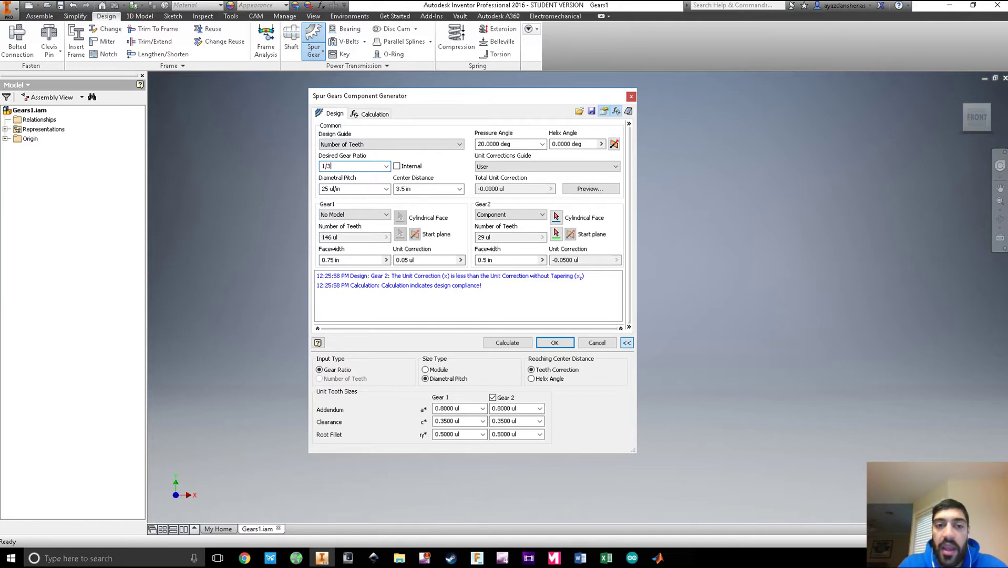
{"action": "left_click", "coordinate": [387, 166]}
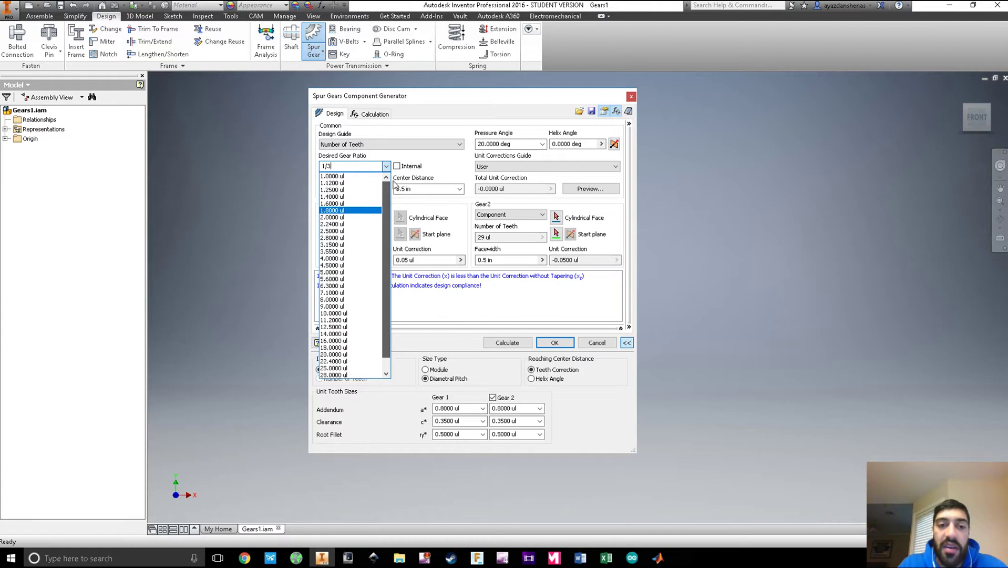
{"action": "scroll", "coordinate": [360, 262], "scroll_direction": "down", "scroll_amount": 1}
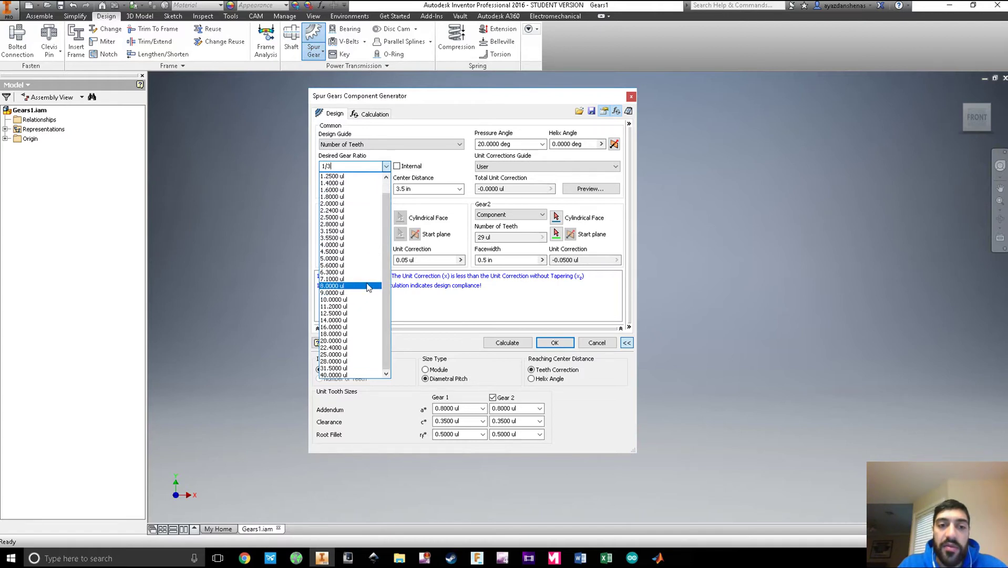
{"action": "scroll", "coordinate": [347, 252], "scroll_direction": "up", "scroll_amount": 1}
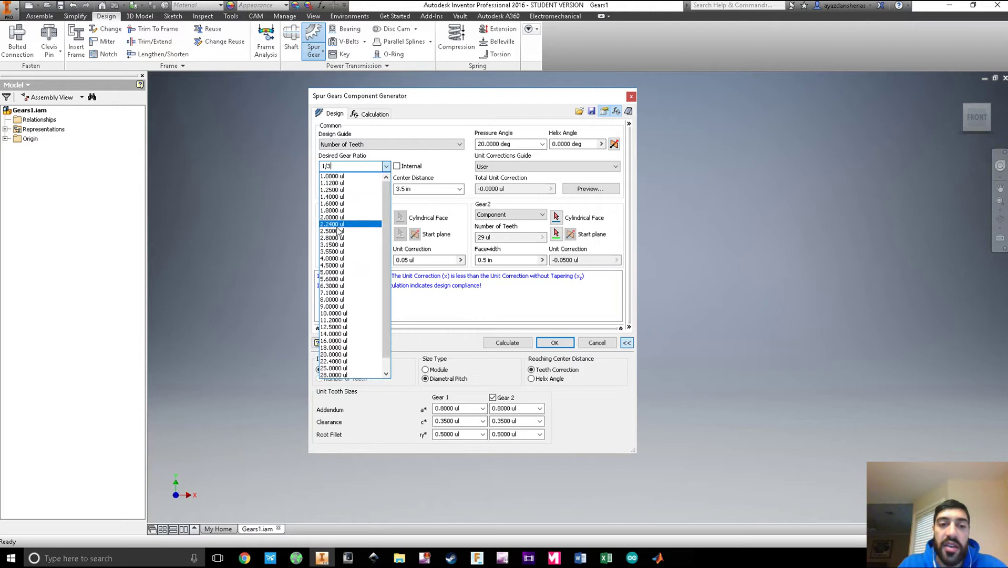
{"action": "scroll", "coordinate": [353, 299], "scroll_direction": "down", "scroll_amount": 1}
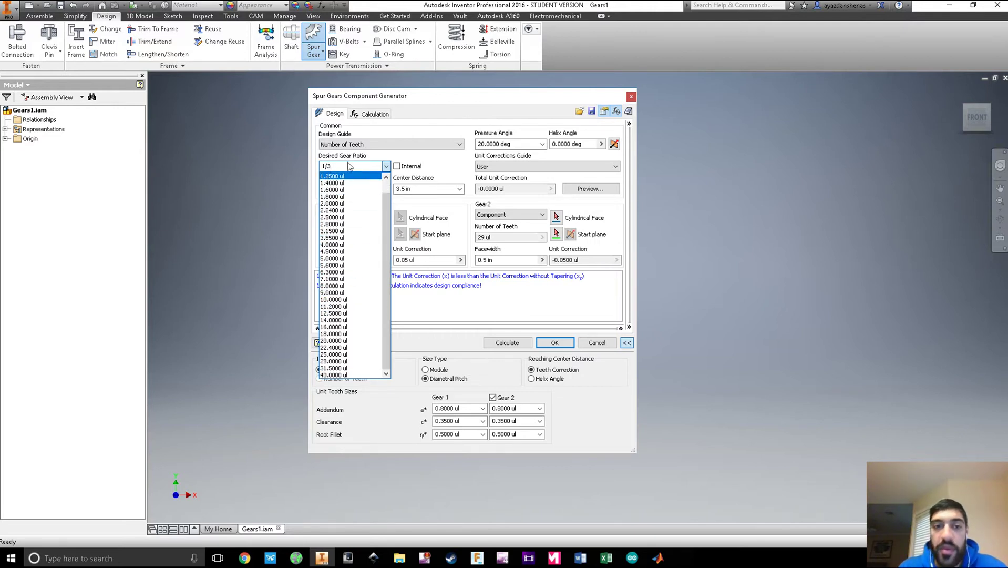
{"action": "key", "text": "Return"}
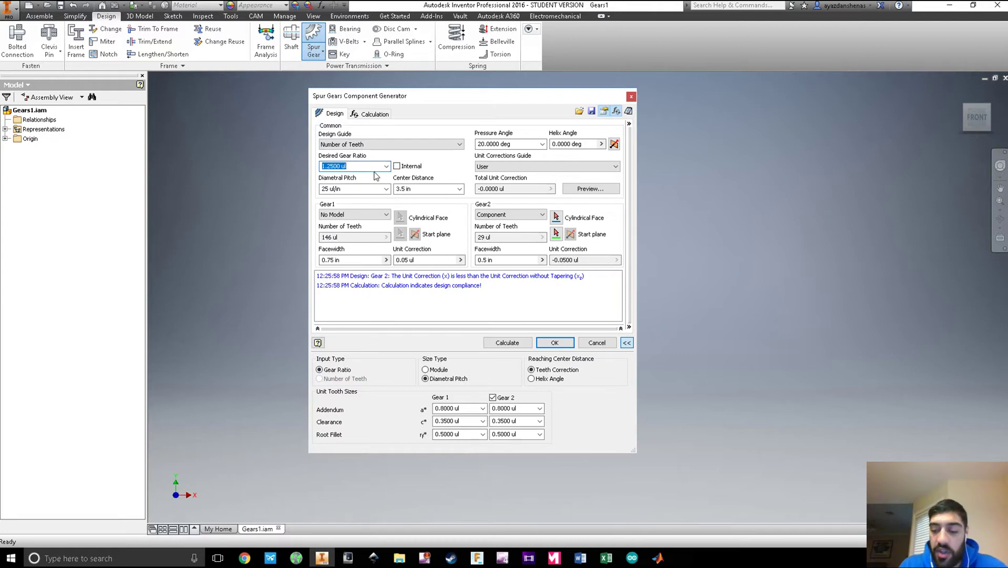
{"action": "key", "text": "BackSpace"}
{"action": "type", "text": "1/3"}
{"action": "key", "text": "Return"}
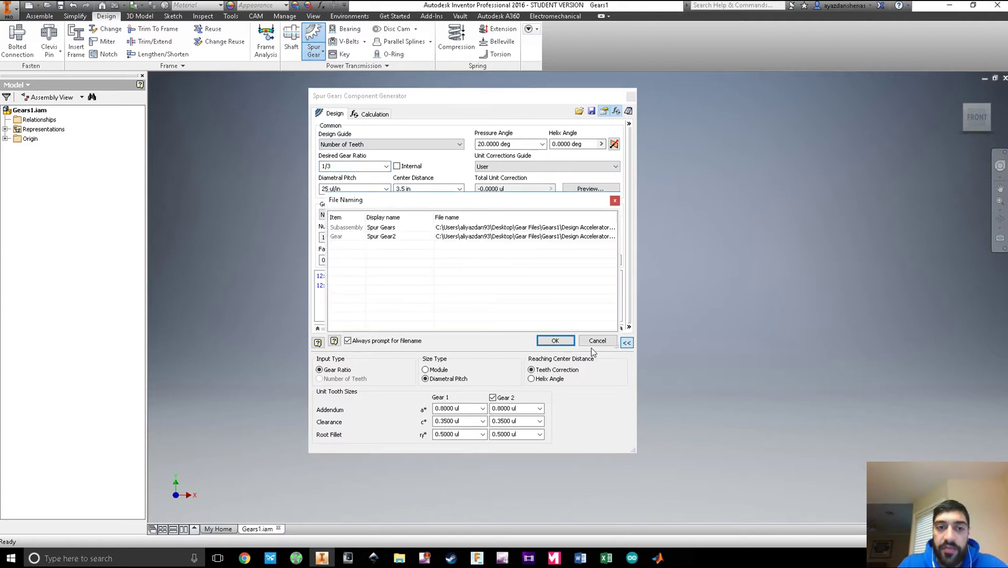
{"action": "left_click", "coordinate": [589, 342]}
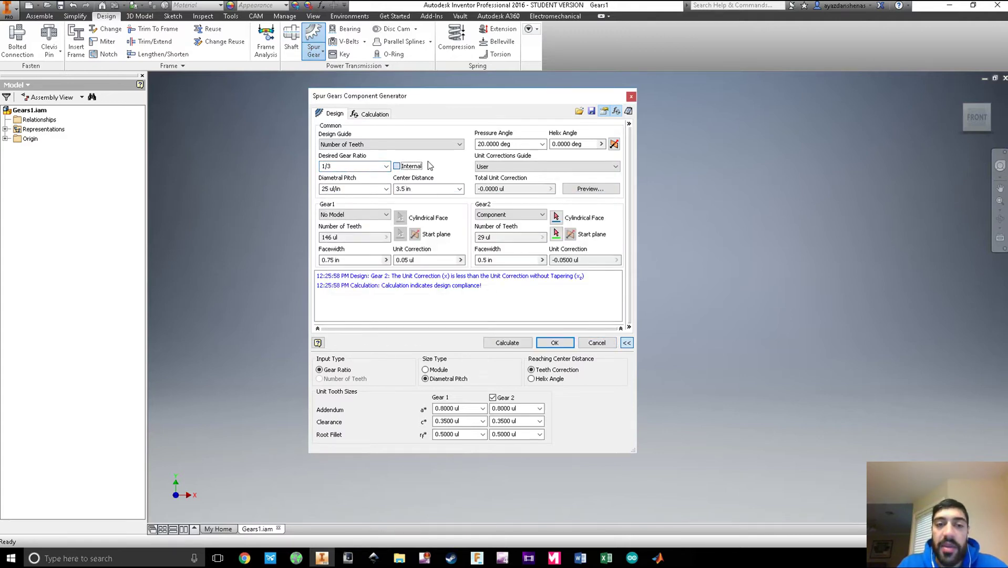
{"action": "left_click", "coordinate": [397, 167]}
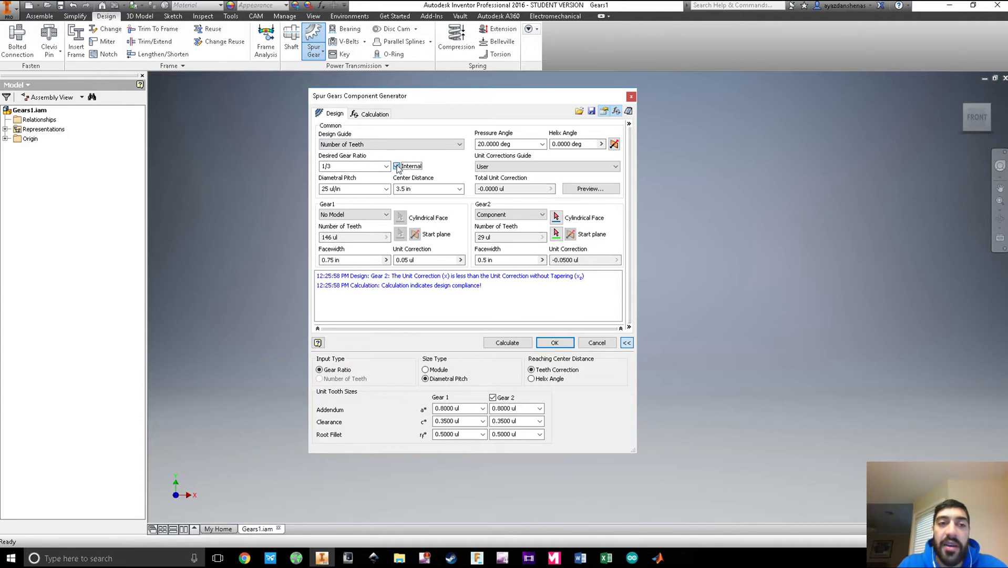
{"action": "left_click", "coordinate": [397, 166]}
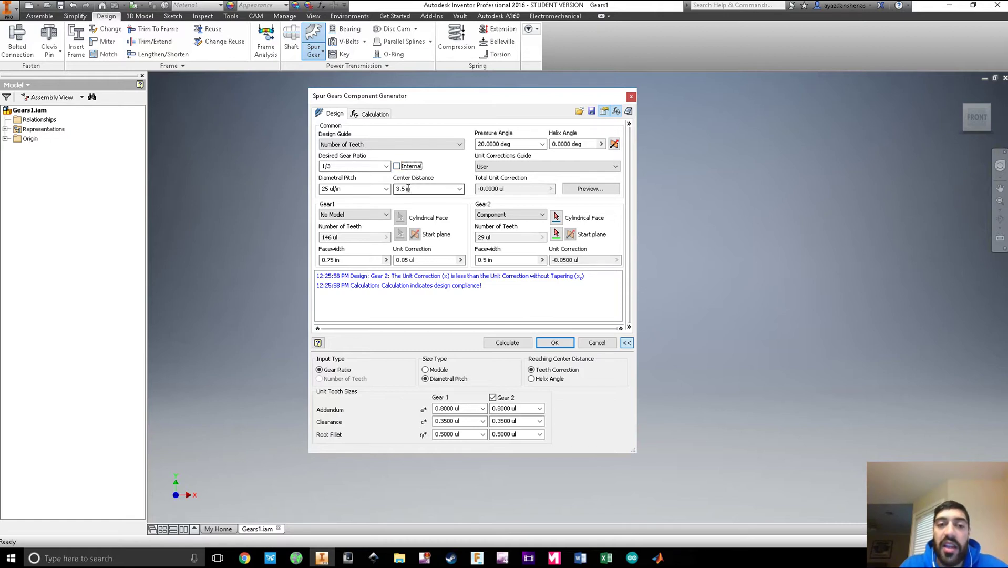
Step: Keep diametral pitch at 25 ul/in and set the center distance to 3.000 in
{"action": "left_click", "coordinate": [386, 189]}
{"action": "scroll", "coordinate": [383, 298], "scroll_direction": "down", "scroll_amount": 5}
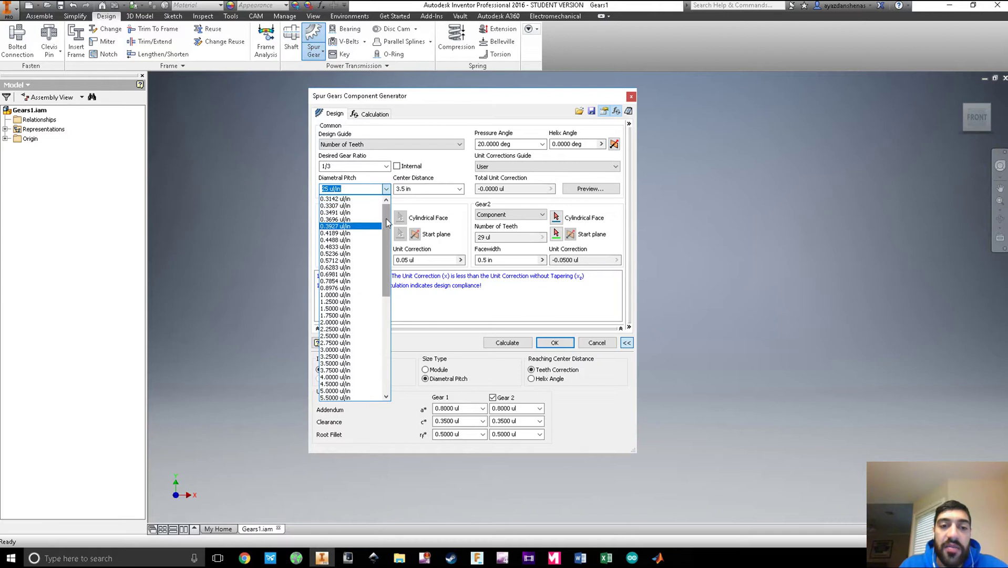
{"action": "scroll", "coordinate": [383, 298], "scroll_direction": "up", "scroll_amount": 7}
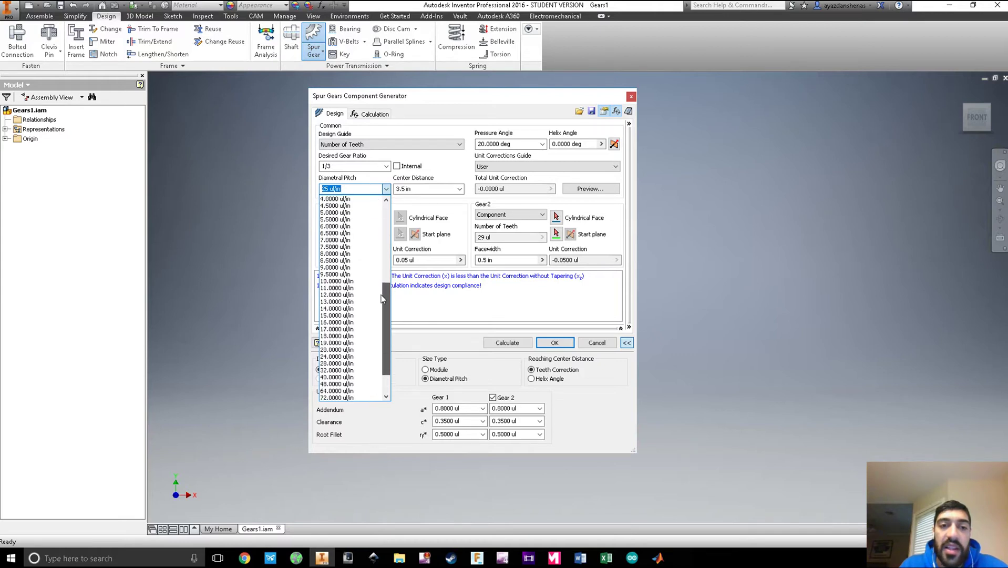
{"action": "left_click", "coordinate": [356, 179]}
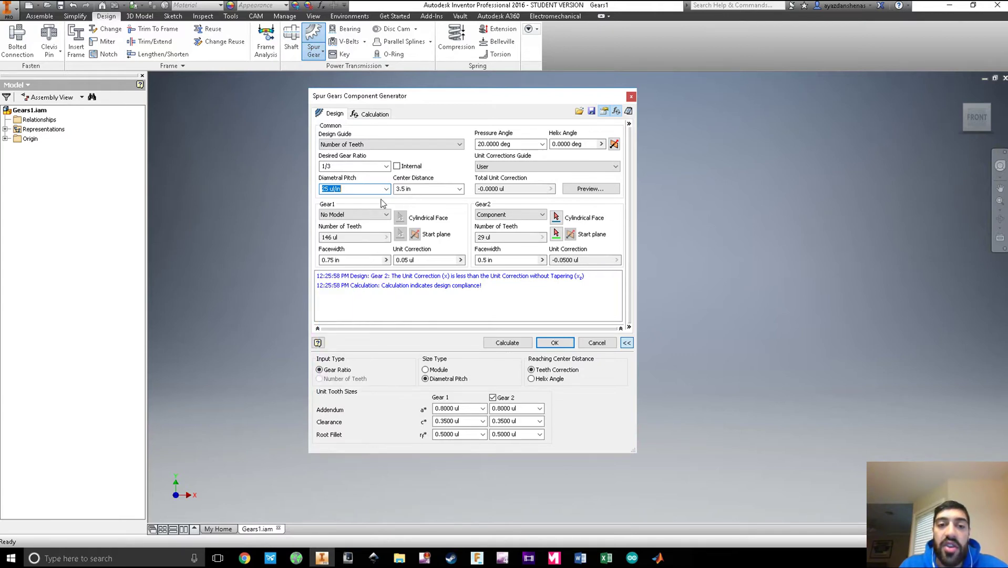
{"action": "left_click", "coordinate": [459, 189]}
{"action": "scroll", "coordinate": [459, 228], "scroll_direction": "down", "scroll_amount": 3}
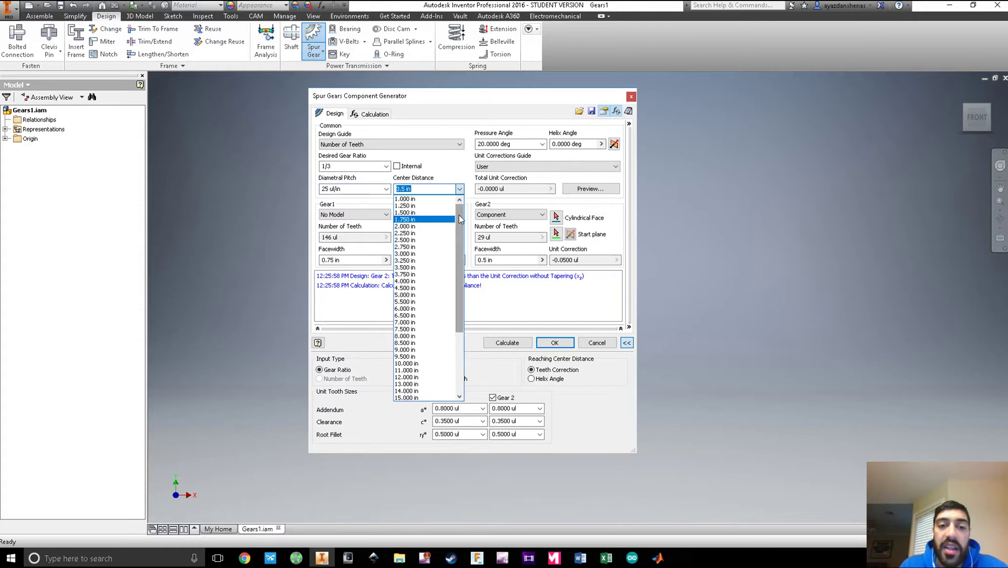
{"action": "scroll", "coordinate": [459, 228], "scroll_direction": "up", "scroll_amount": 1}
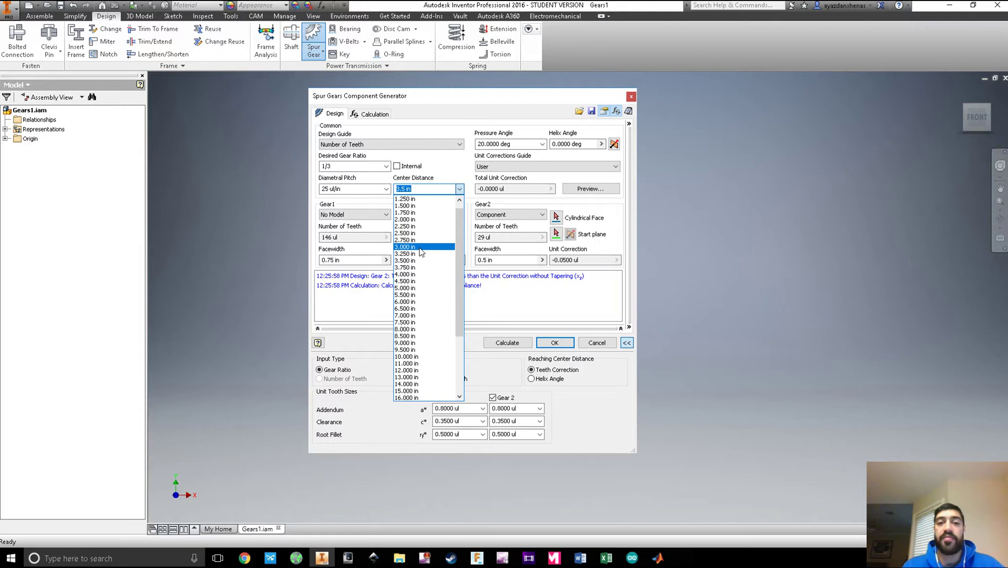
{"action": "left_click", "coordinate": [421, 248]}
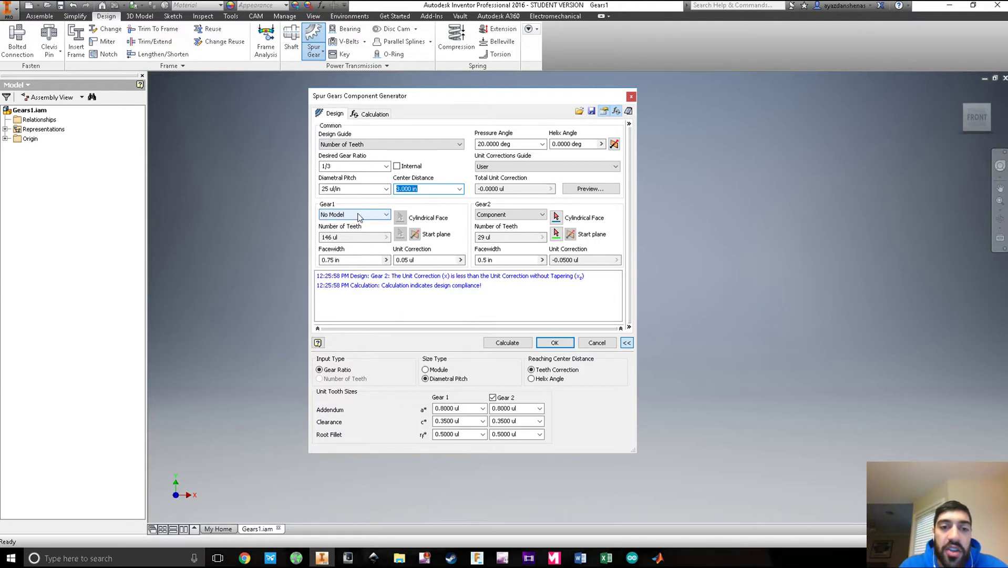
Step: Reconfirm the 25 ul/in diametral pitch and open the Design Guide list
{"action": "left_click", "coordinate": [386, 188]}
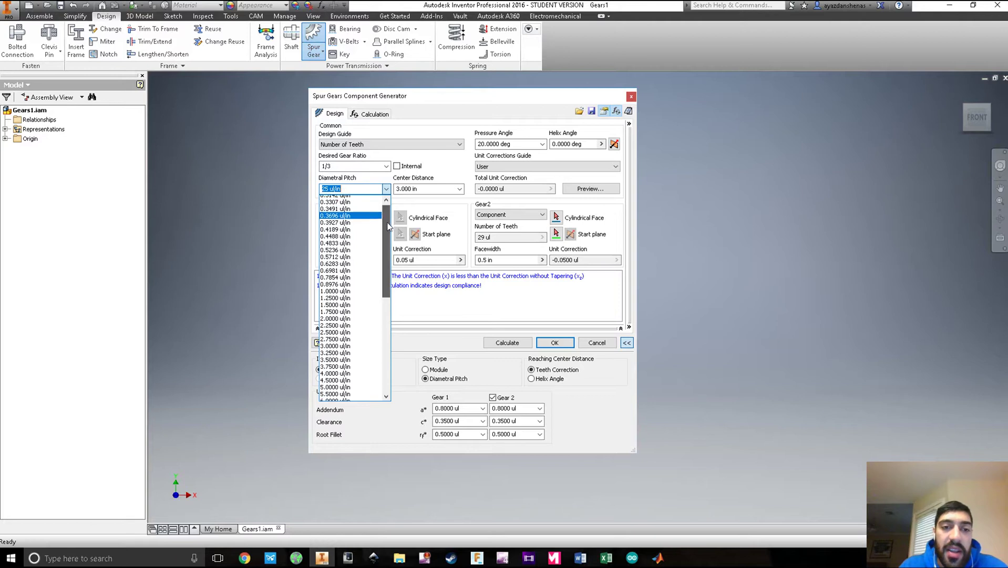
{"action": "left_click", "coordinate": [364, 181]}
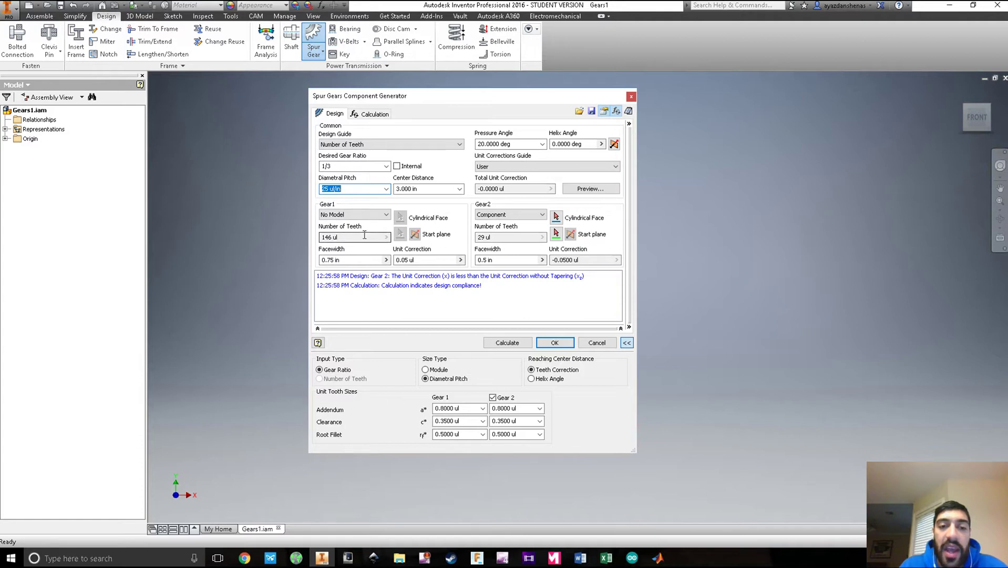
{"action": "left_click", "coordinate": [455, 144]}
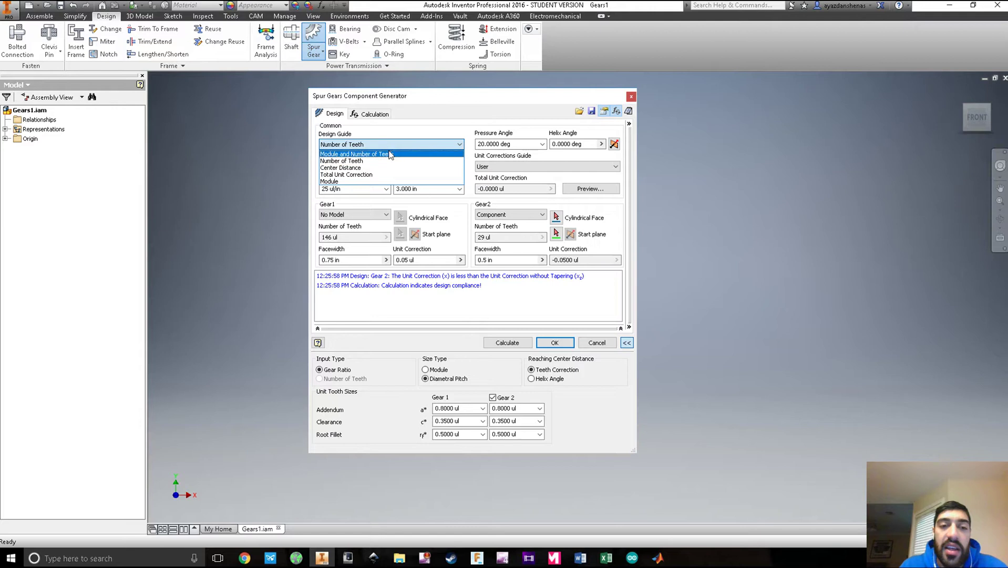
Step: Switch Design Guide to Center Distance and calculate with 170 teeth on Gear1
{"action": "left_click", "coordinate": [355, 168]}
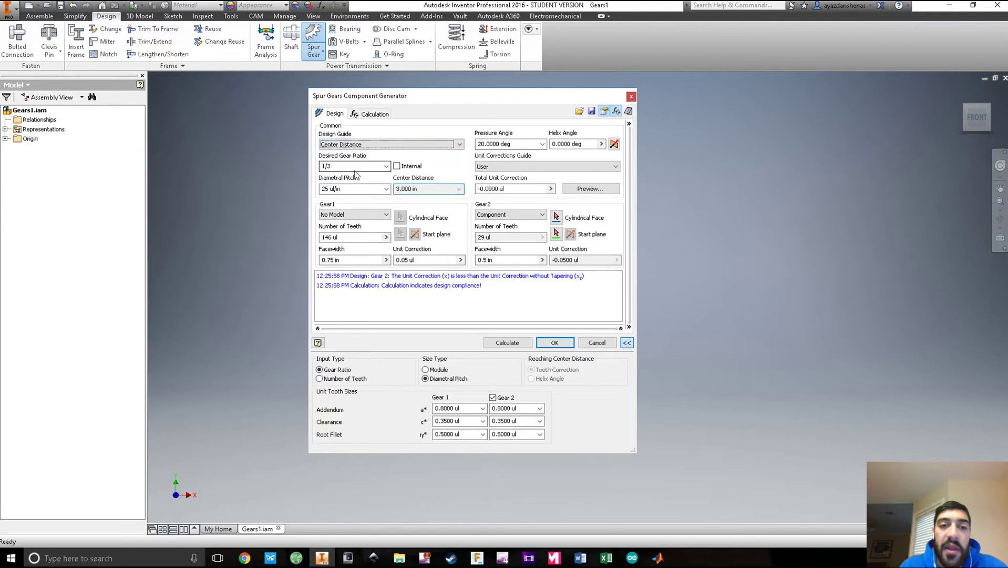
{"action": "left_click", "coordinate": [351, 237]}
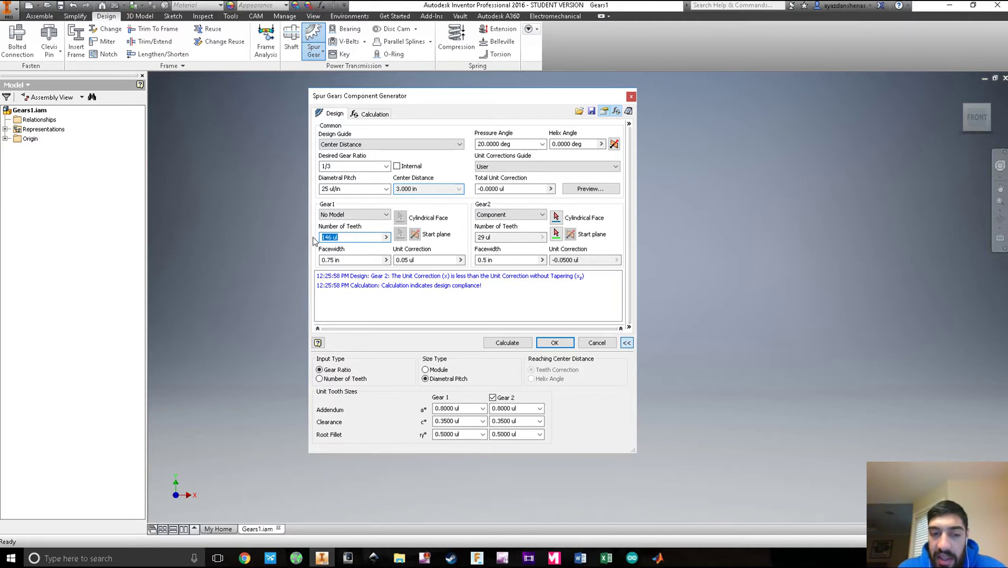
{"action": "type", "text": "170"}
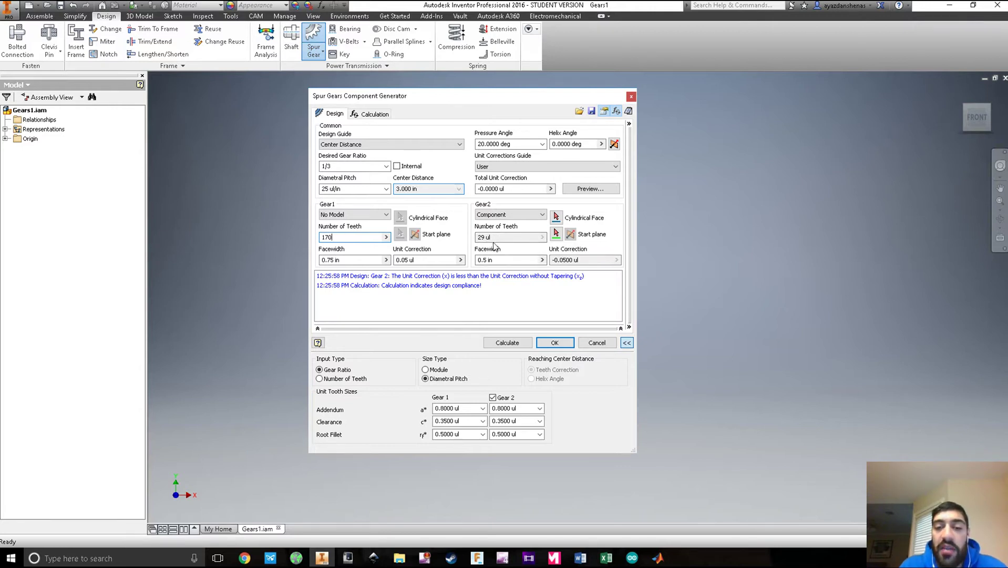
{"action": "left_click", "coordinate": [506, 342]}
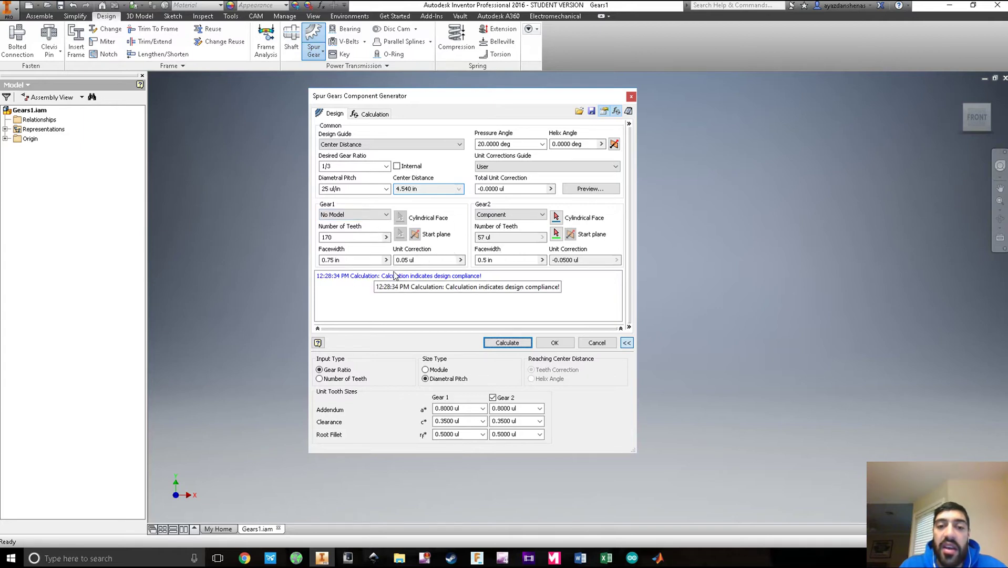
Step: Review the compliance message and return the Design Guide to Number of Teeth
{"action": "left_click", "coordinate": [457, 279]}
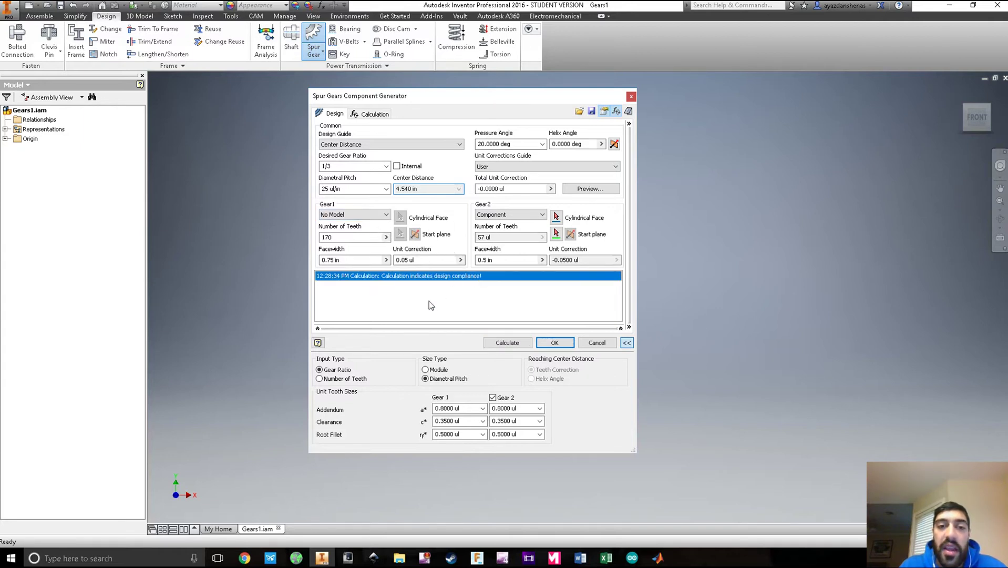
{"action": "left_click", "coordinate": [381, 144]}
{"action": "left_click", "coordinate": [368, 153]}
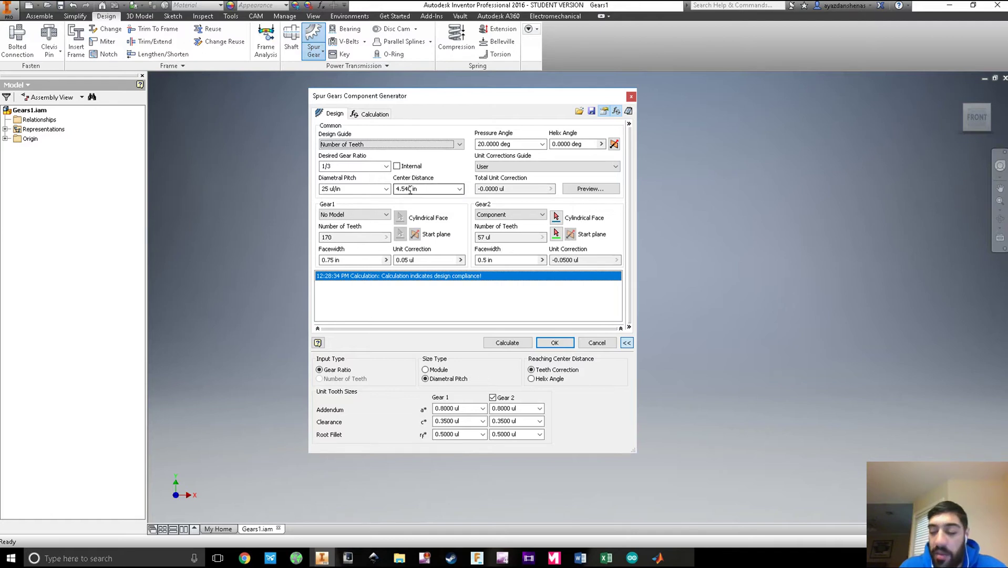
Step: Enter a 3 in center distance, recalculate to 113/37 teeth, and preview the dimensions
{"action": "left_click", "coordinate": [407, 189]}
{"action": "type", "text": "3"}
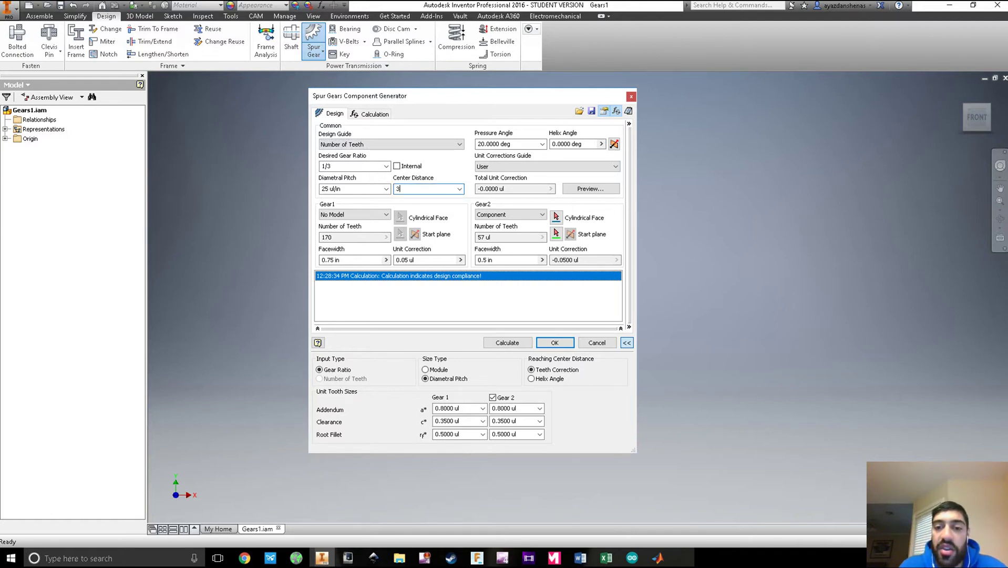
{"action": "key", "text": "Return"}
{"action": "left_click", "coordinate": [597, 341]}
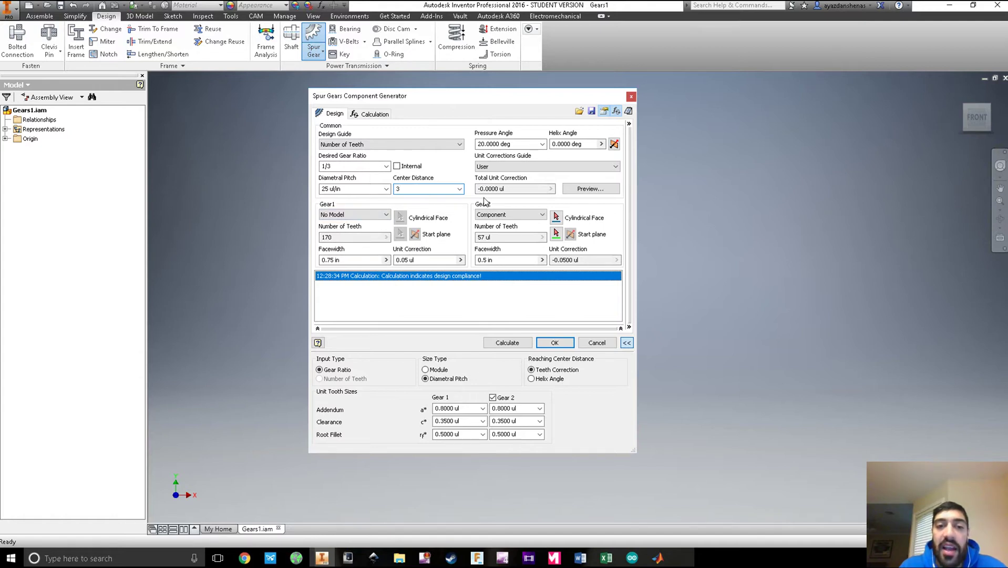
{"action": "left_click", "coordinate": [508, 343]}
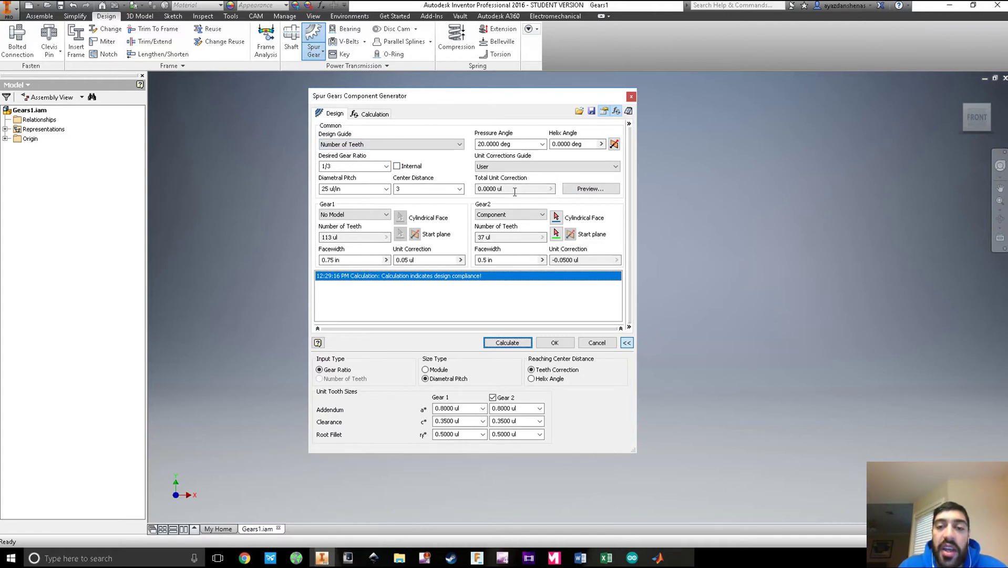
{"action": "left_click", "coordinate": [579, 192]}
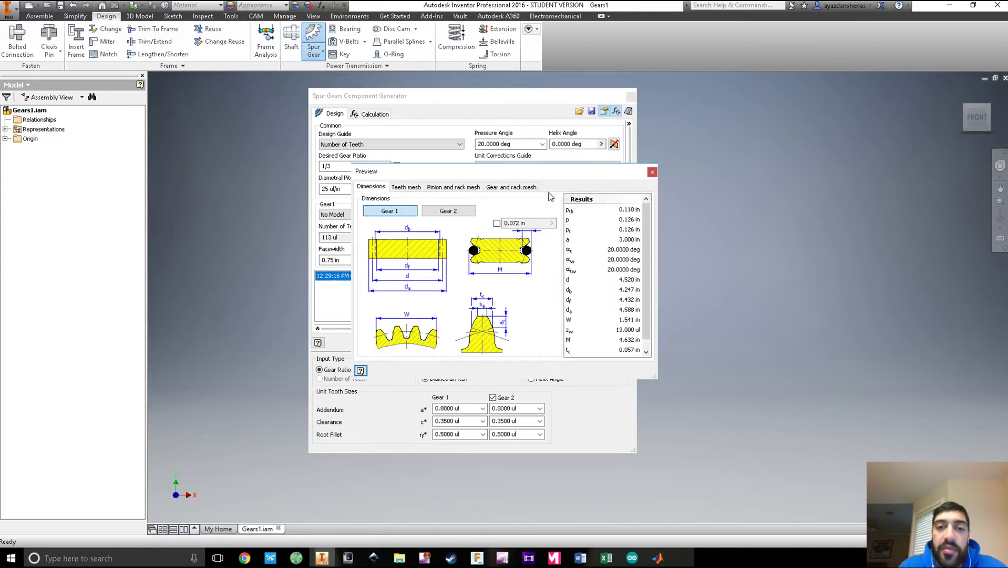
Step: Compare Gear 1 and Gear 2 dimensions in the preview, showing Gear 2's 1.480 in pitch diameter
{"action": "left_click_drag", "start_coordinate": [466, 180], "coordinate": [460, 150]}
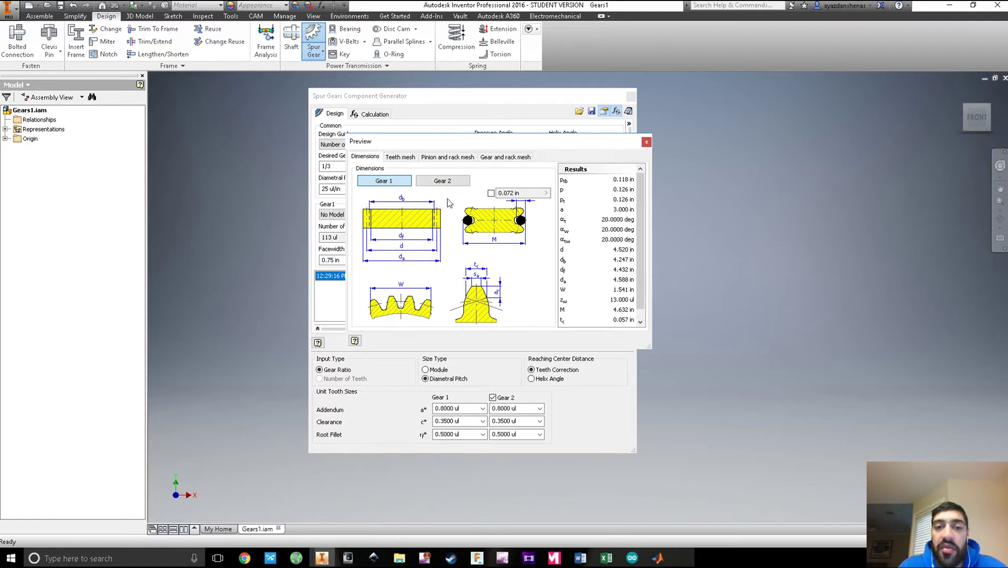
{"action": "left_click", "coordinate": [446, 180]}
{"action": "left_click", "coordinate": [405, 183]}
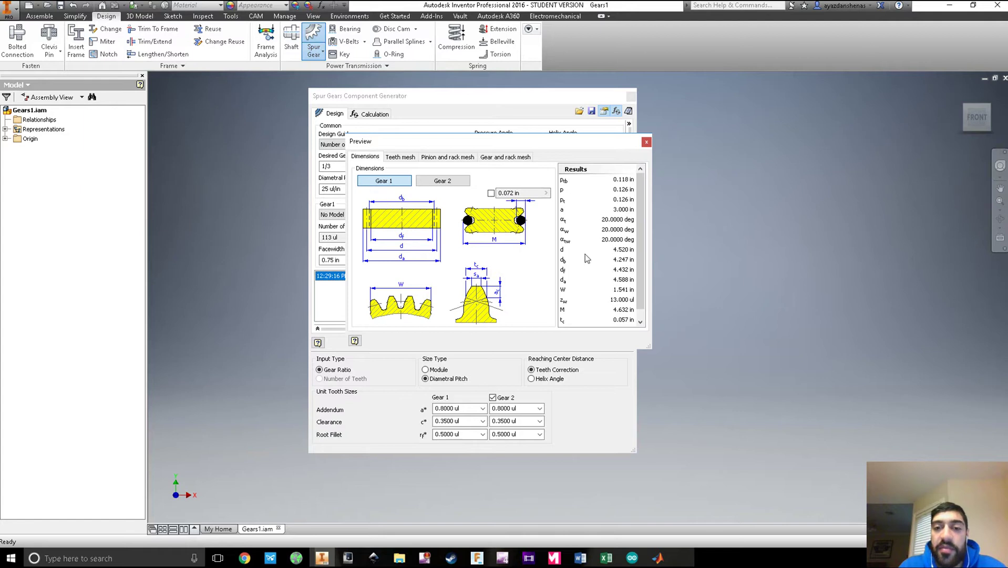
{"action": "left_click", "coordinate": [441, 181]}
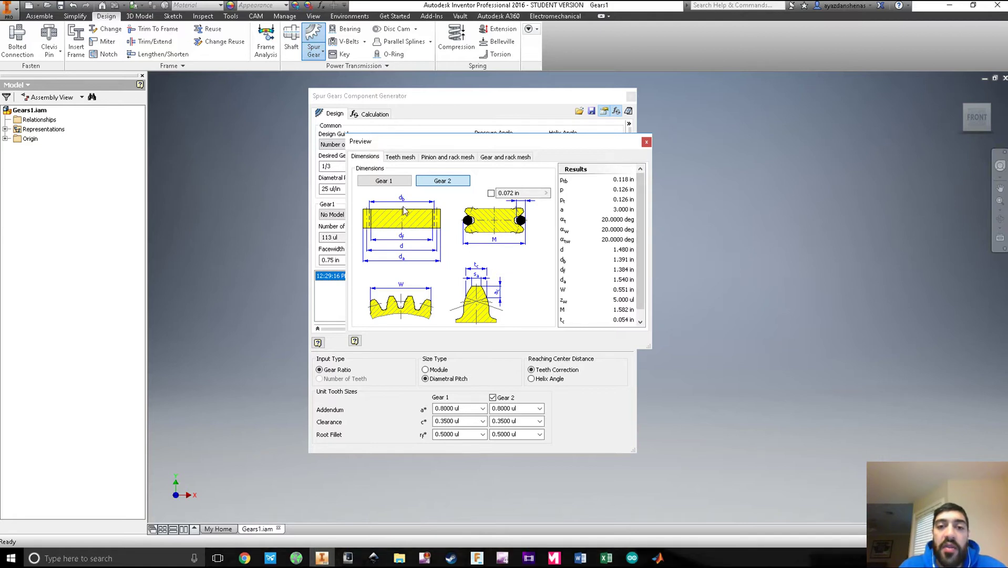
Step: Show the teeth mesh view and place the preview to the right of the generator
{"action": "left_click", "coordinate": [401, 157]}
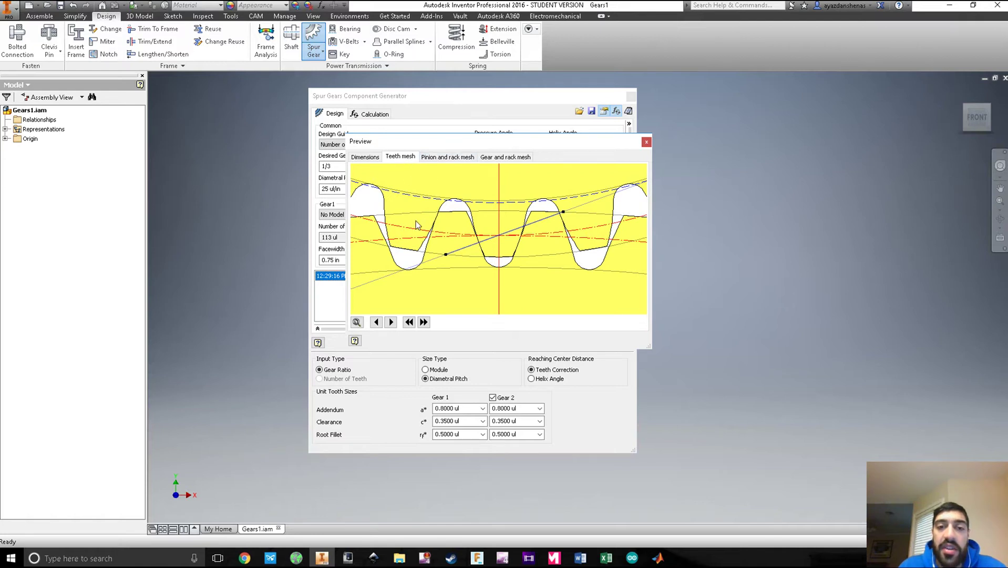
{"action": "left_click", "coordinate": [365, 157]}
{"action": "left_click", "coordinate": [394, 157]}
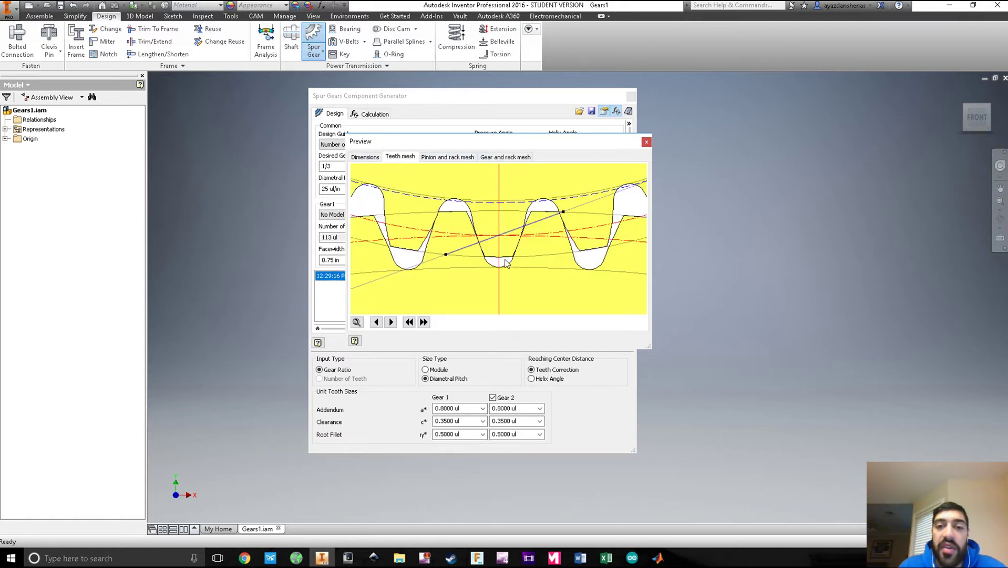
{"action": "left_click_drag", "start_coordinate": [520, 142], "coordinate": [782, 109]}
{"action": "left_click", "coordinate": [531, 100]}
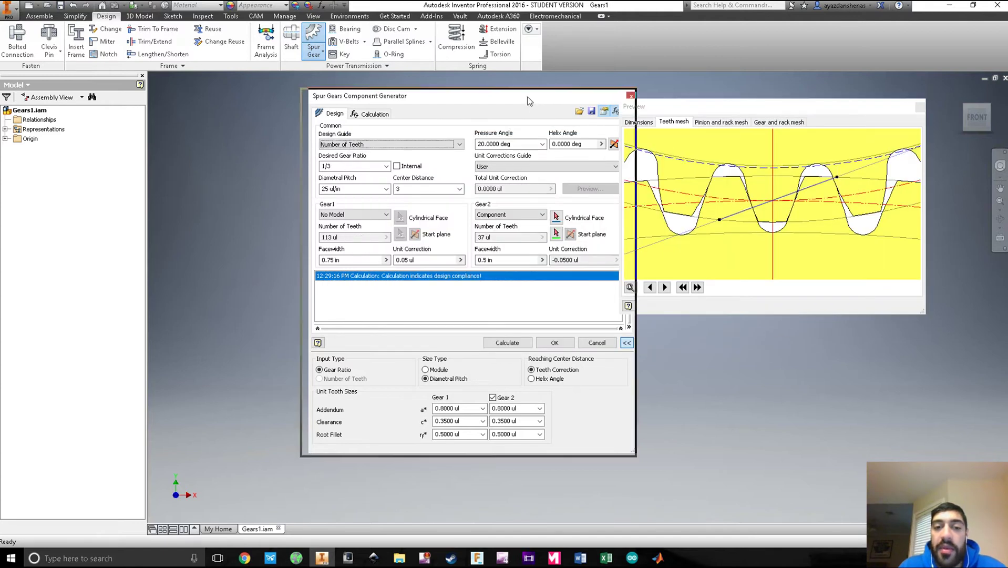
Step: Trial a 30 deg pressure angle and recalculate the gear pair
{"action": "left_click_drag", "start_coordinate": [530, 100], "coordinate": [480, 99]}
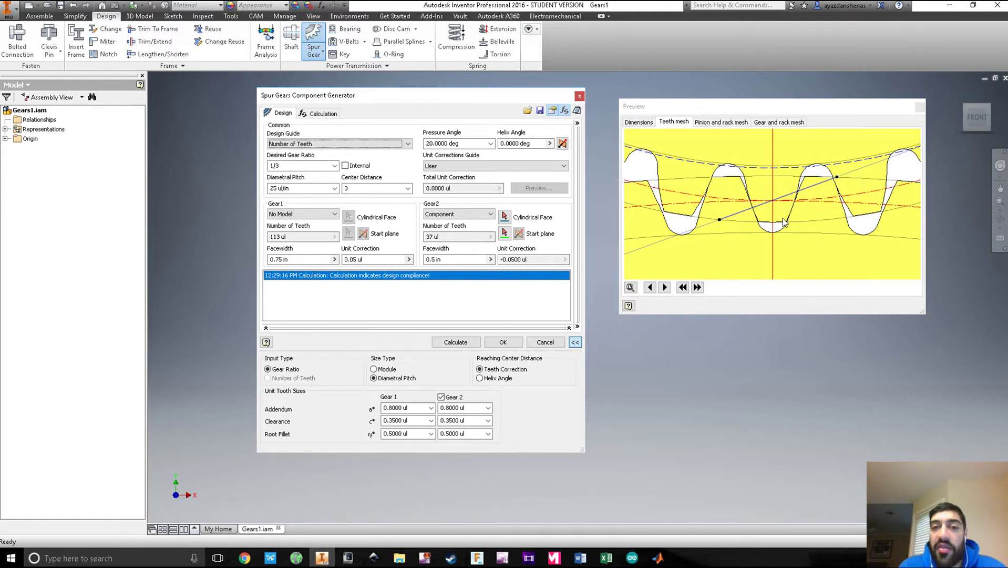
{"action": "left_click", "coordinate": [490, 144]}
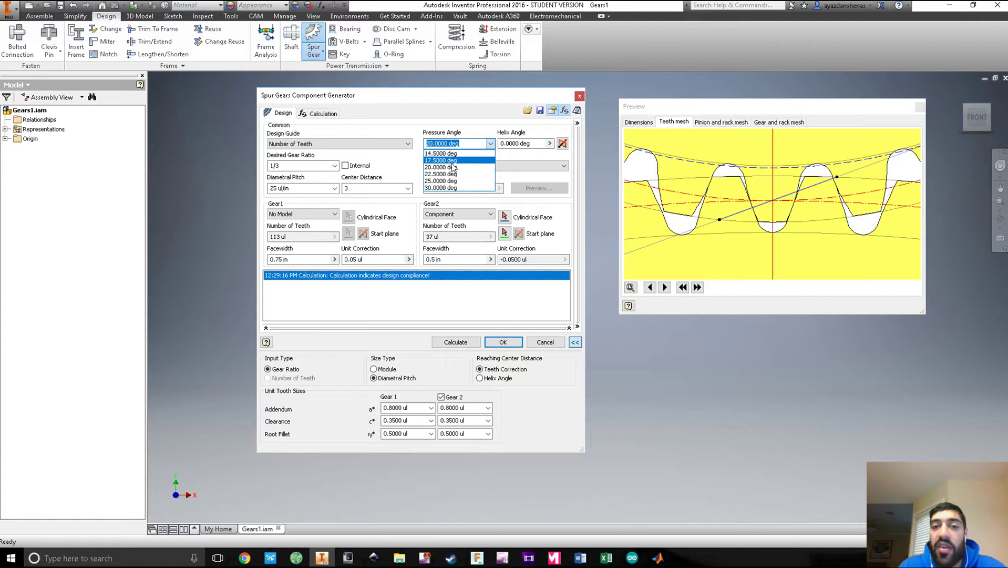
{"action": "left_click", "coordinate": [447, 188]}
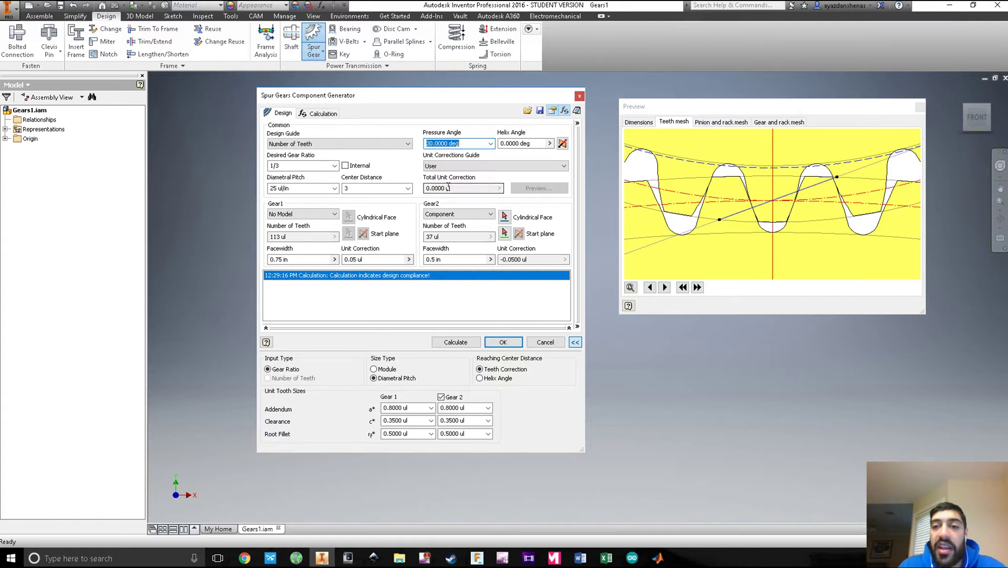
{"action": "left_click", "coordinate": [460, 342]}
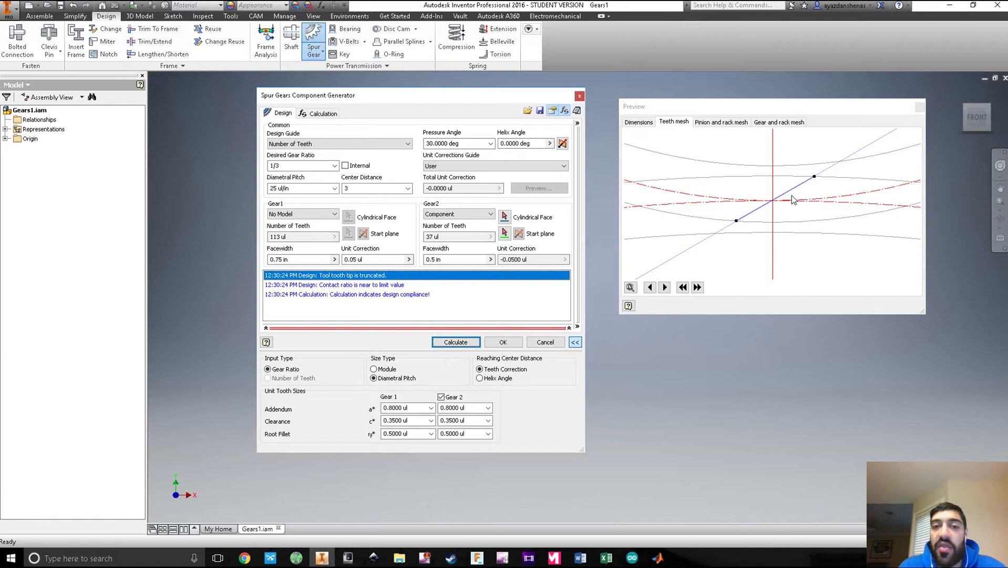
Step: Restore the 20 deg pressure angle, recalculate, and move the mesh preview over the generator
{"action": "left_click", "coordinate": [490, 144]}
{"action": "left_click", "coordinate": [461, 167]}
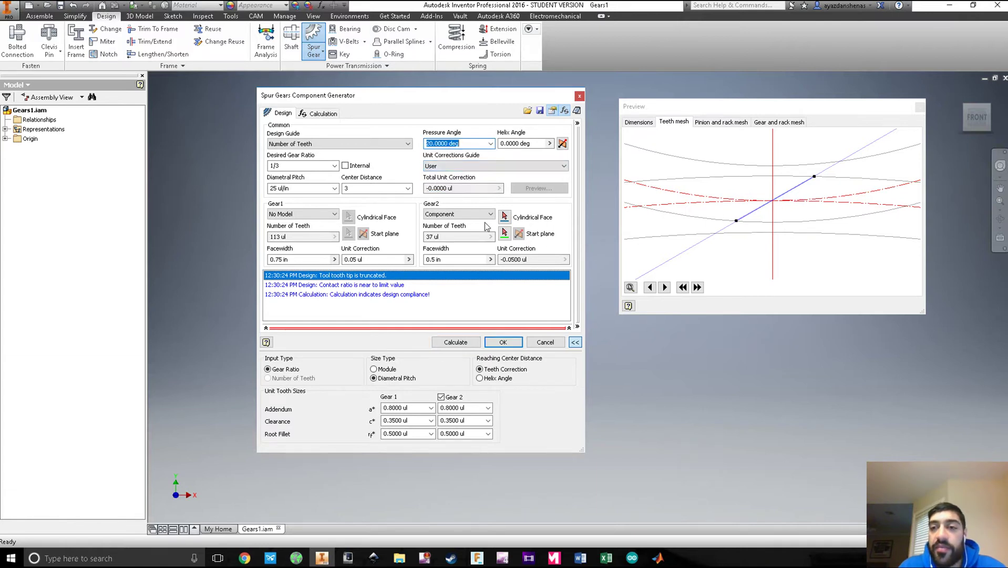
{"action": "left_click", "coordinate": [457, 343]}
{"action": "left_click_drag", "start_coordinate": [778, 105], "coordinate": [514, 111]}
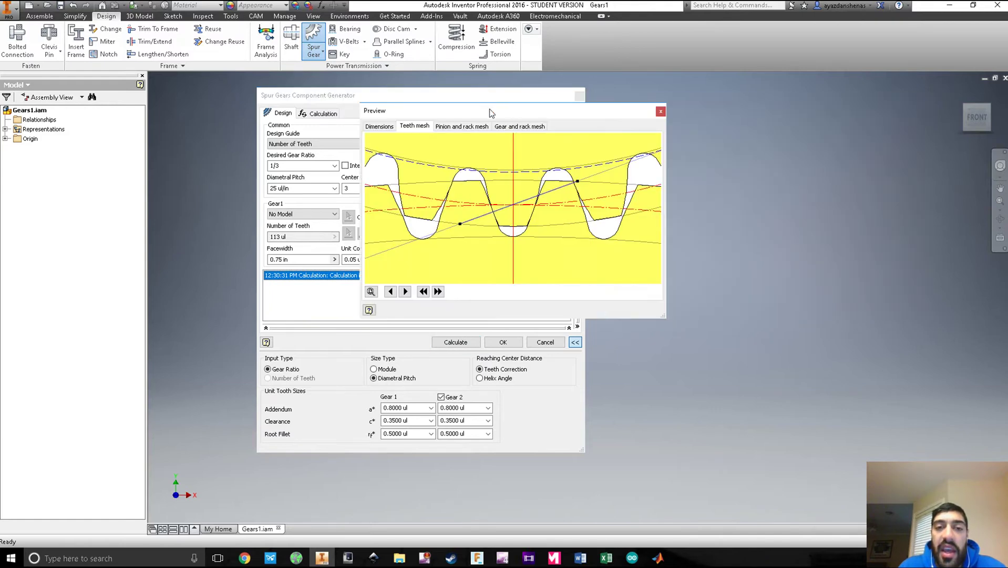
Step: Browse the pinion-and-rack, gear-and-rack and teeth mesh drawings in the preview
{"action": "left_click", "coordinate": [448, 127]}
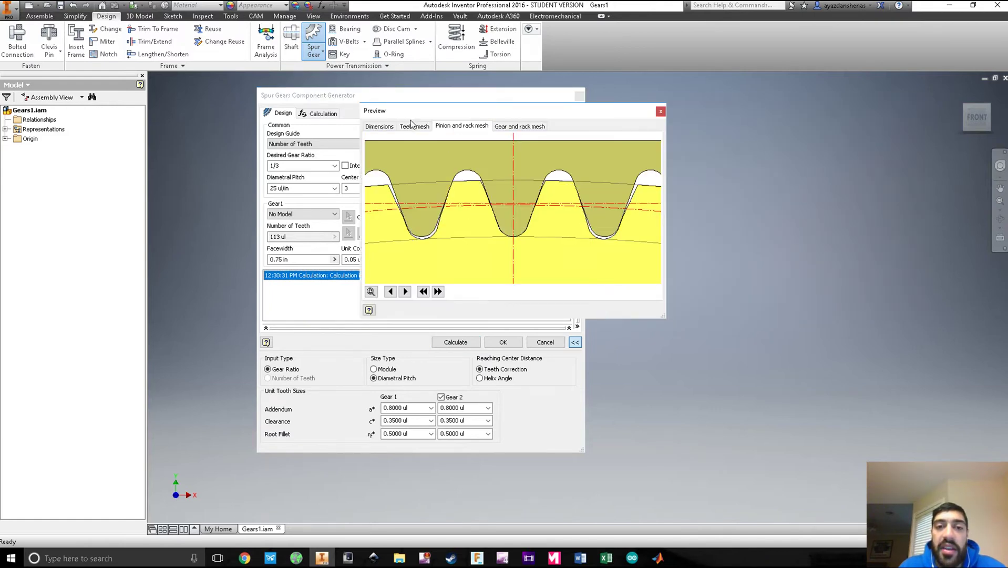
{"action": "left_click", "coordinate": [413, 126]}
{"action": "left_click", "coordinate": [457, 128]}
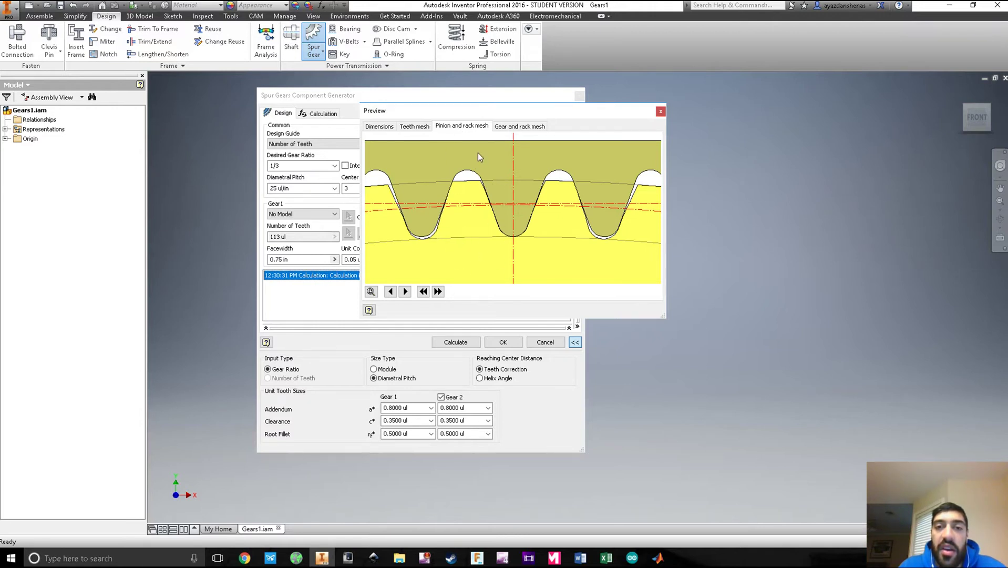
{"action": "left_click", "coordinate": [514, 128]}
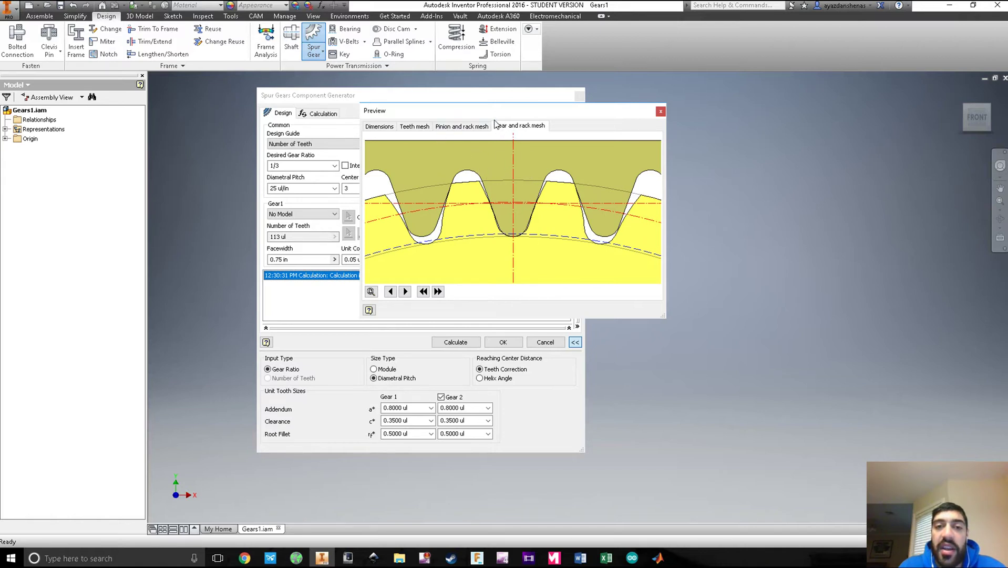
{"action": "left_click", "coordinate": [415, 128]}
Step: Animate the meshing teeth, toggle between whole-gear and close-up zoom, then close the preview
{"action": "left_click", "coordinate": [438, 293]}
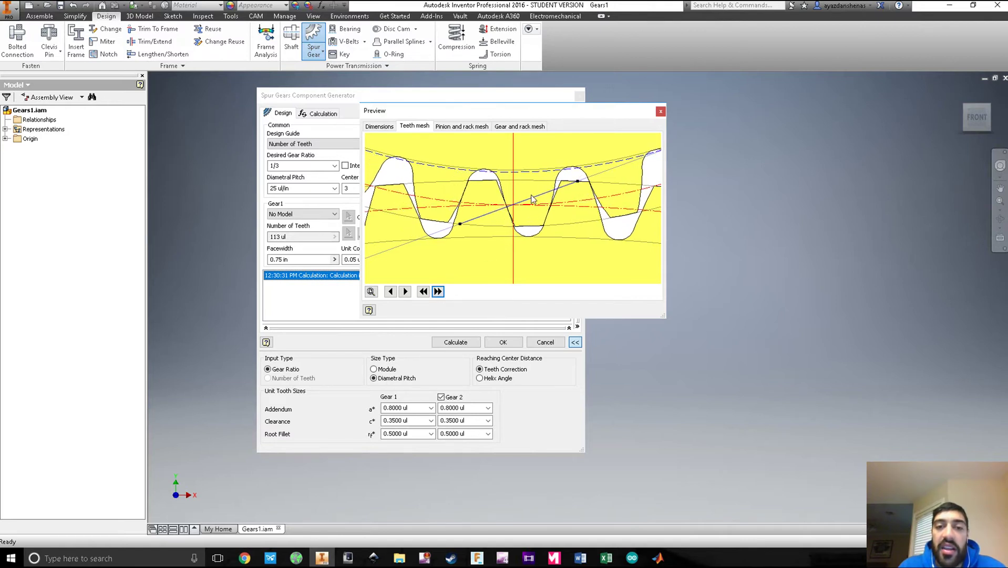
{"action": "left_click", "coordinate": [370, 291]}
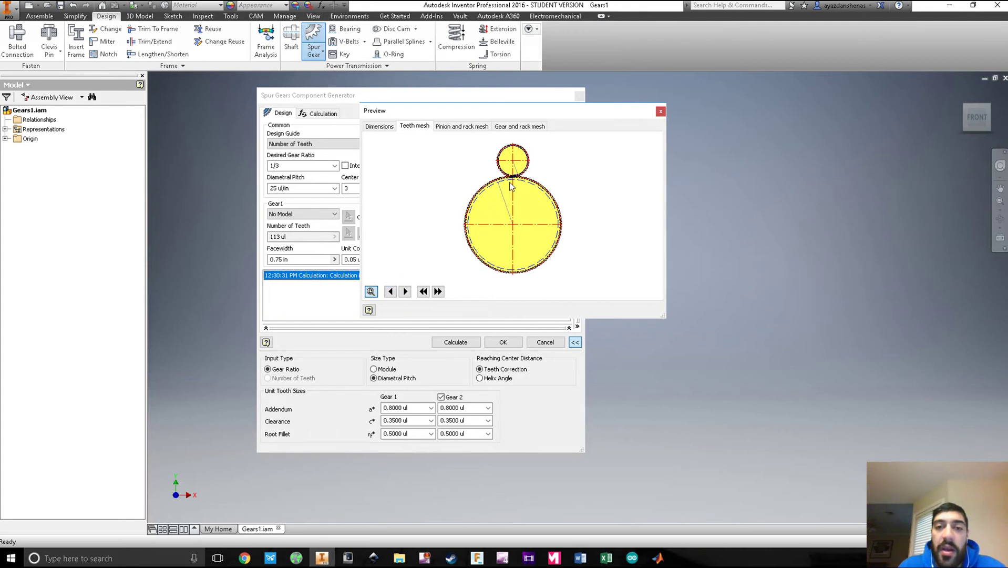
{"action": "left_click", "coordinate": [370, 291]}
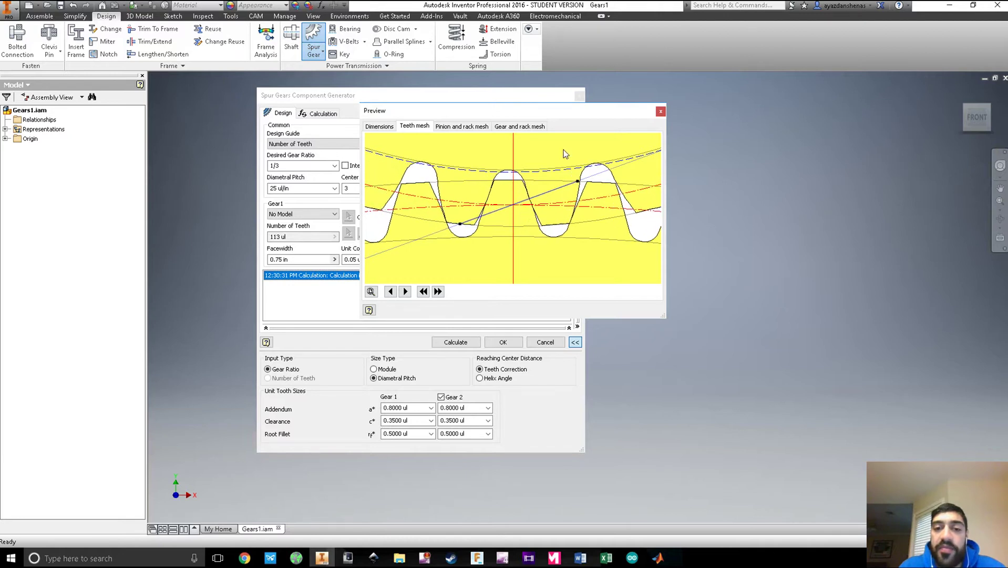
{"action": "left_click_drag", "start_coordinate": [583, 108], "coordinate": [720, 105]}
{"action": "left_click", "coordinate": [798, 109]}
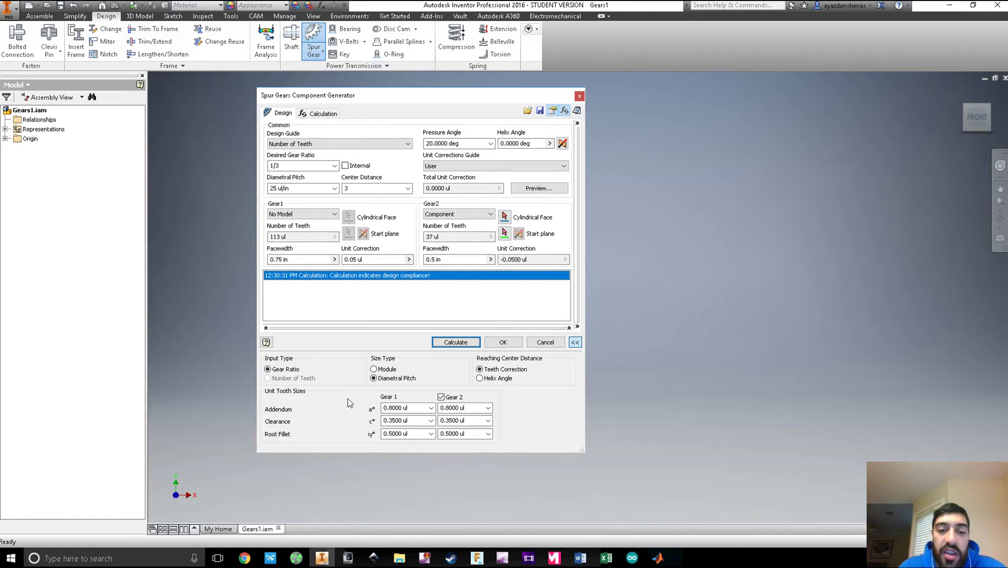
Step: Keep both gears' addendum at 0.8000 ul and enable separate tooth sizes for Gear 2
{"action": "left_click", "coordinate": [431, 407]}
{"action": "left_click", "coordinate": [422, 394]}
{"action": "left_click", "coordinate": [430, 407]}
{"action": "left_click", "coordinate": [420, 418]}
{"action": "left_click", "coordinate": [487, 407]}
{"action": "left_click", "coordinate": [460, 418]}
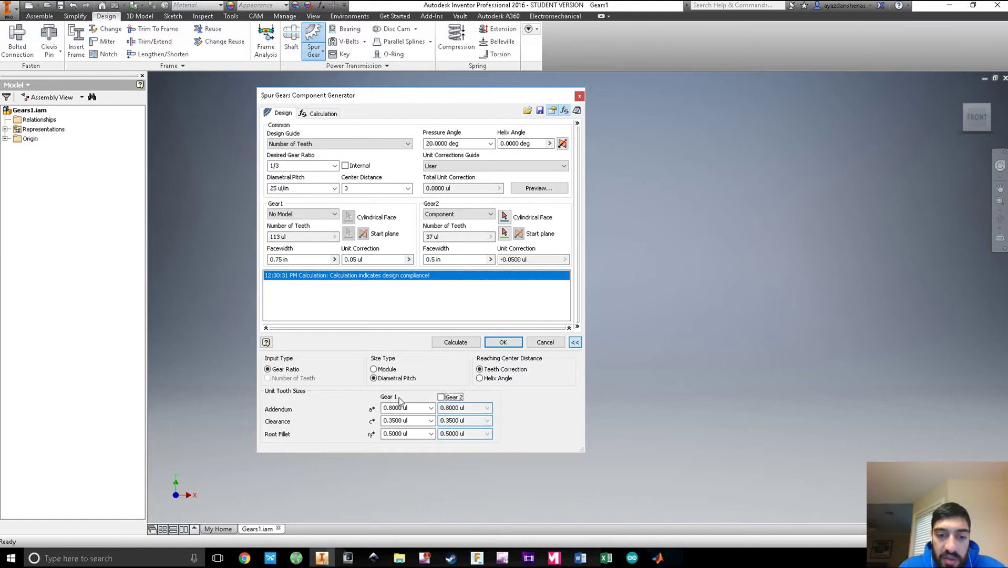
{"action": "left_click", "coordinate": [441, 398]}
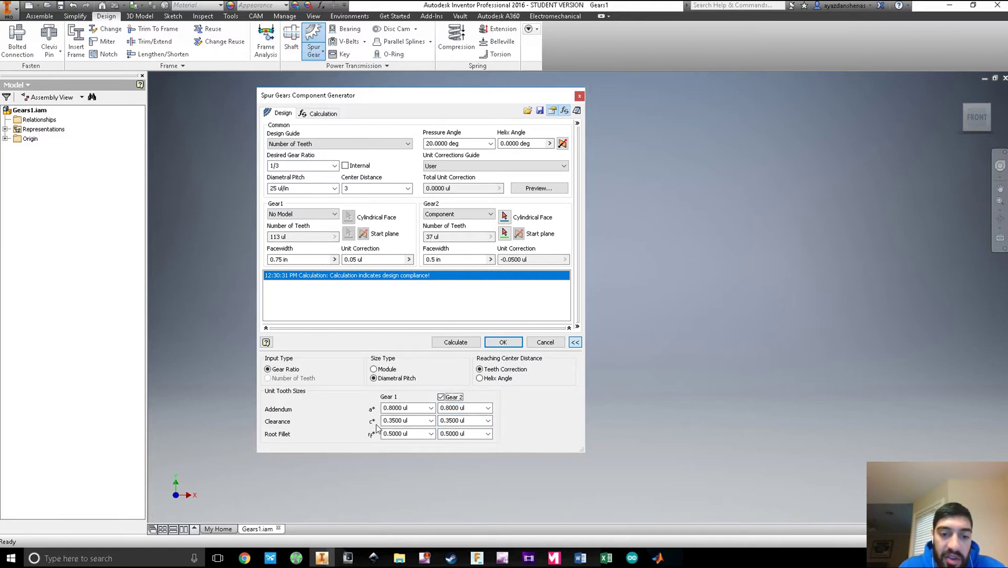
Step: Keep clearance at 0.3500 ul and root fillet at 0.5000 ul, recalculate, and accept
{"action": "left_click", "coordinate": [430, 421]}
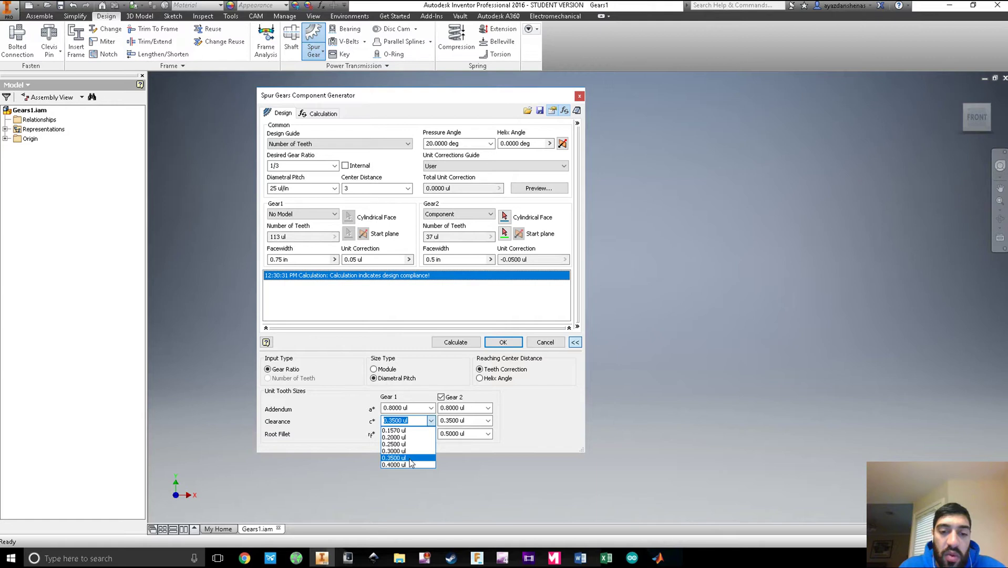
{"action": "left_click", "coordinate": [409, 459]}
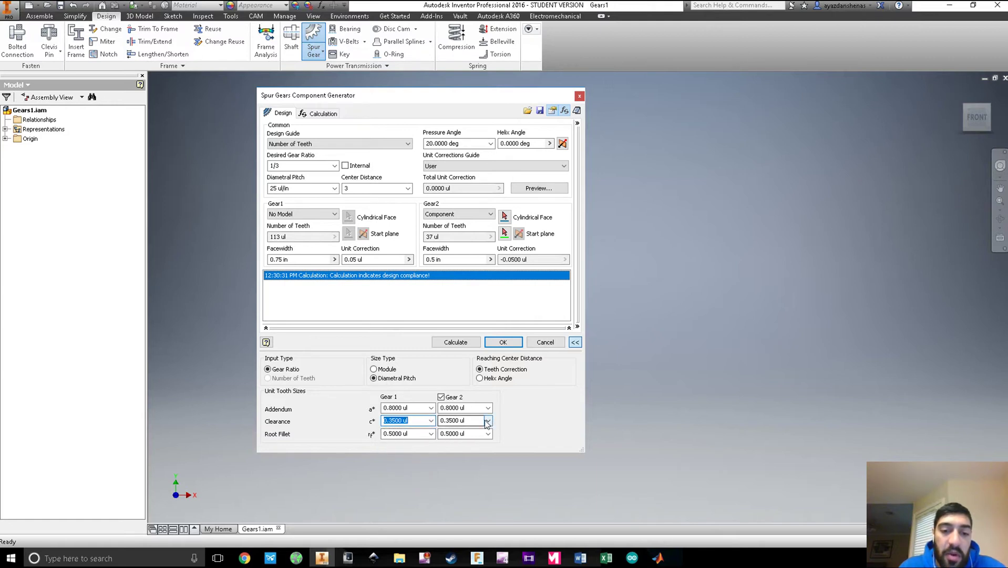
{"action": "left_click", "coordinate": [486, 421]}
{"action": "left_click", "coordinate": [471, 456]}
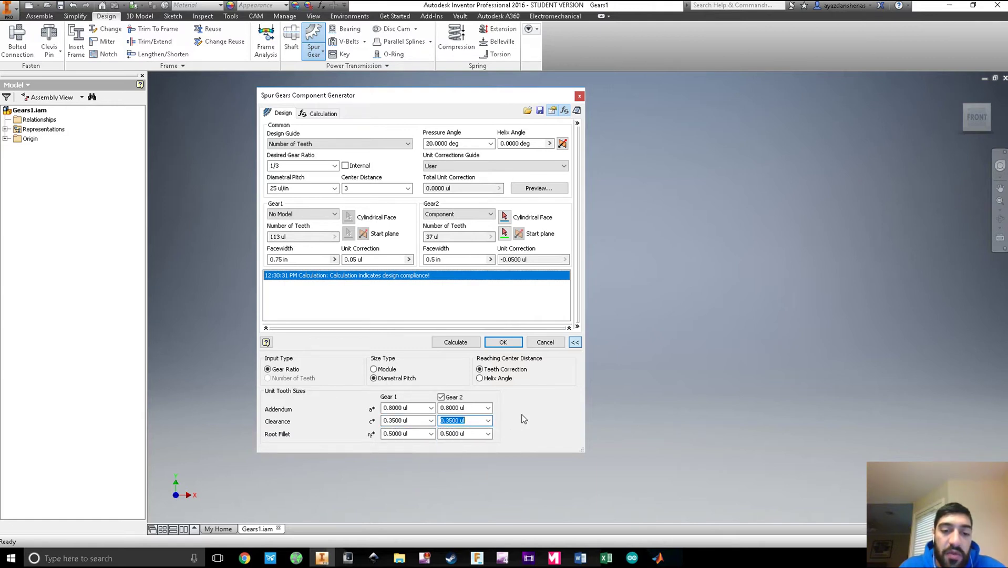
{"action": "left_click", "coordinate": [431, 434]}
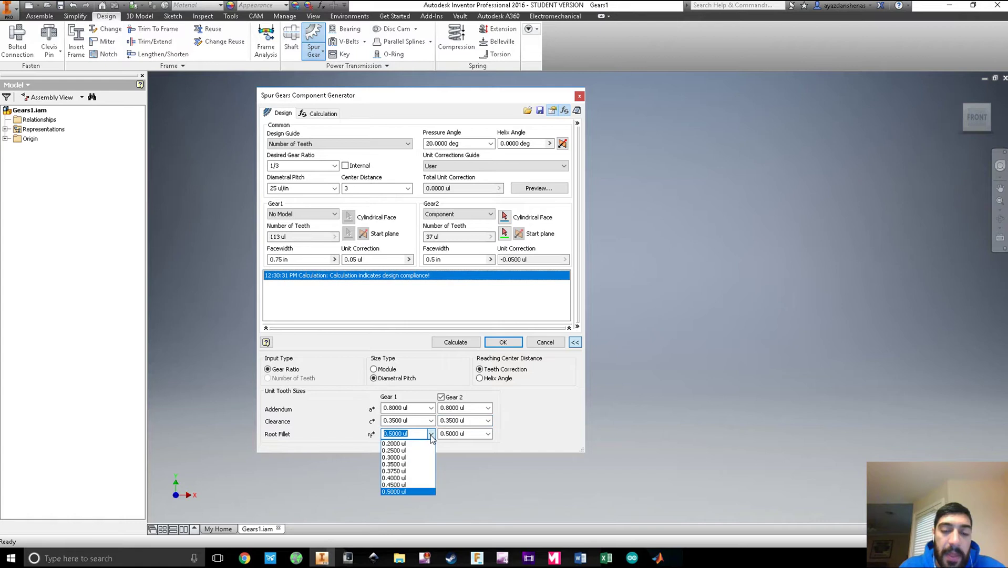
{"action": "left_click", "coordinate": [399, 492]}
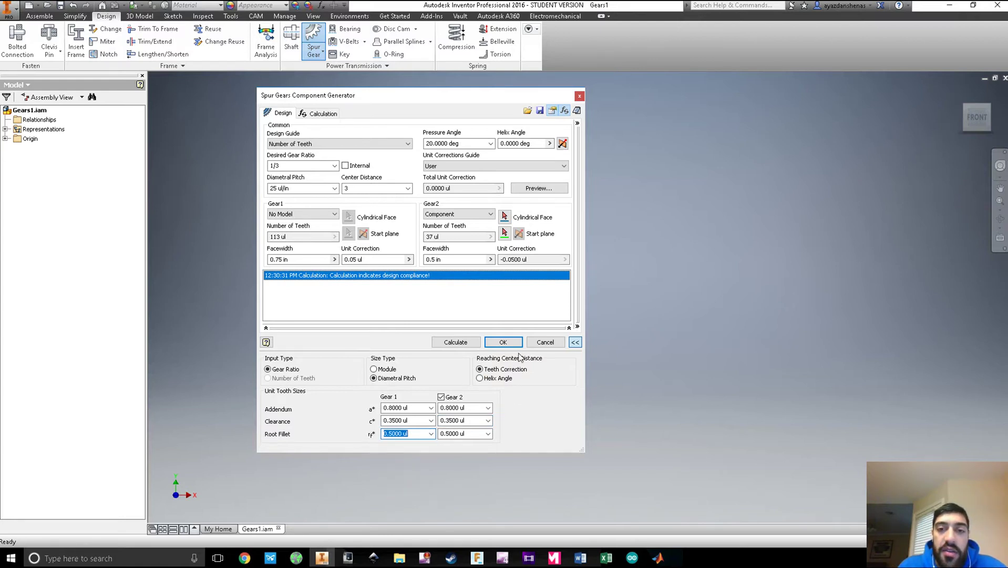
{"action": "left_click", "coordinate": [453, 341]}
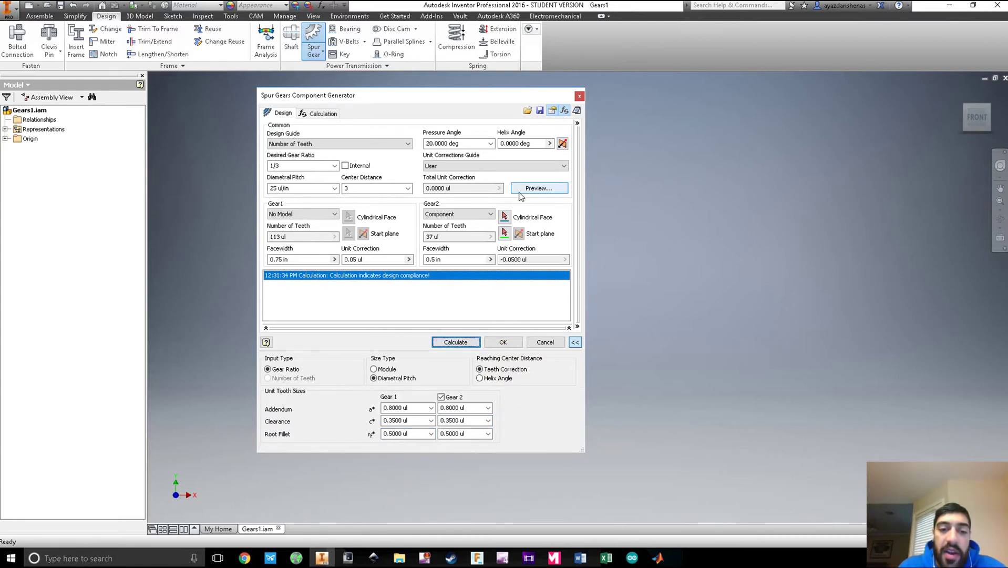
{"action": "left_click", "coordinate": [501, 343]}
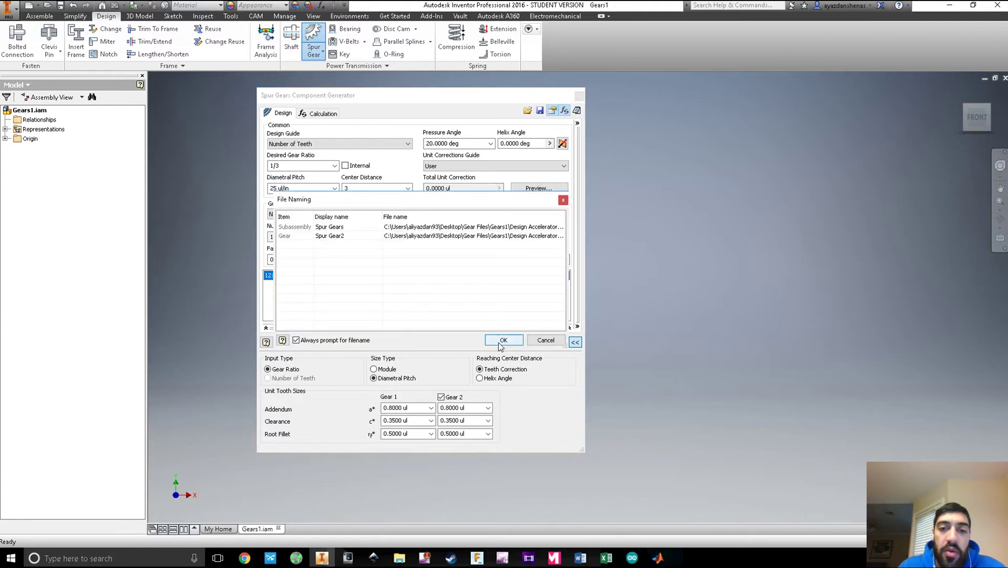
Step: Accept the file names to generate the 37-tooth gear, then cancel its placement with Esc
{"action": "left_click", "coordinate": [503, 341]}
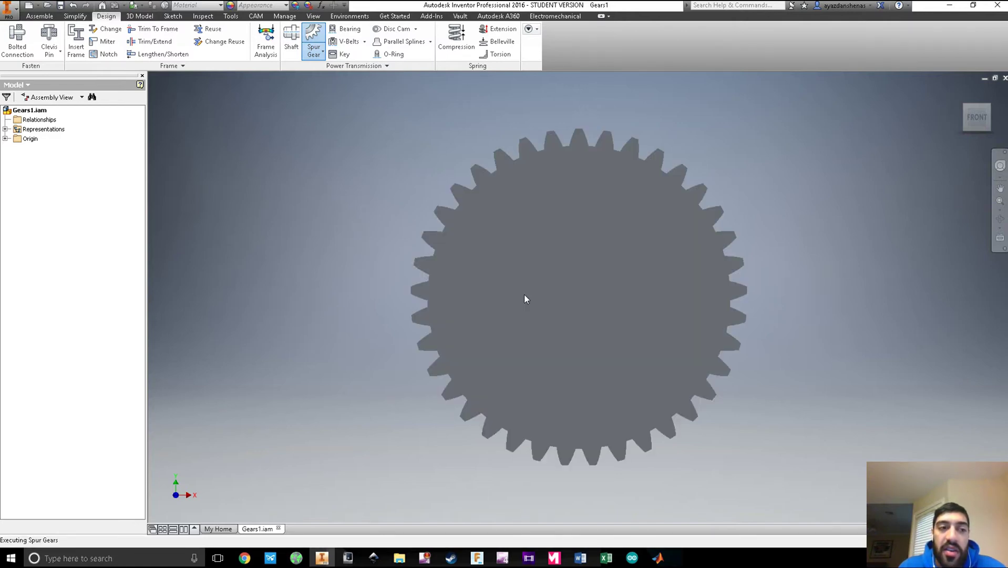
{"action": "scroll", "coordinate": [476, 331], "scroll_direction": "down", "scroll_amount": 3}
{"action": "scroll", "coordinate": [478, 330], "scroll_direction": "up", "scroll_amount": 2}
{"action": "scroll", "coordinate": [480, 320], "scroll_direction": "down", "scroll_amount": 1}
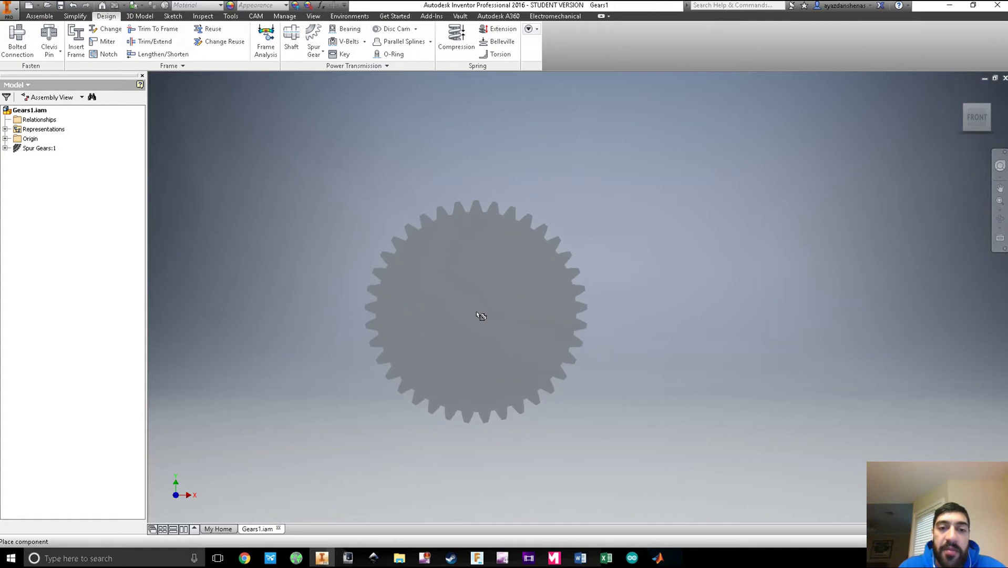
{"action": "scroll", "coordinate": [480, 315], "scroll_direction": "up", "scroll_amount": 4}
{"action": "scroll", "coordinate": [479, 316], "scroll_direction": "down", "scroll_amount": 3}
{"action": "scroll", "coordinate": [457, 310], "scroll_direction": "up", "scroll_amount": 1}
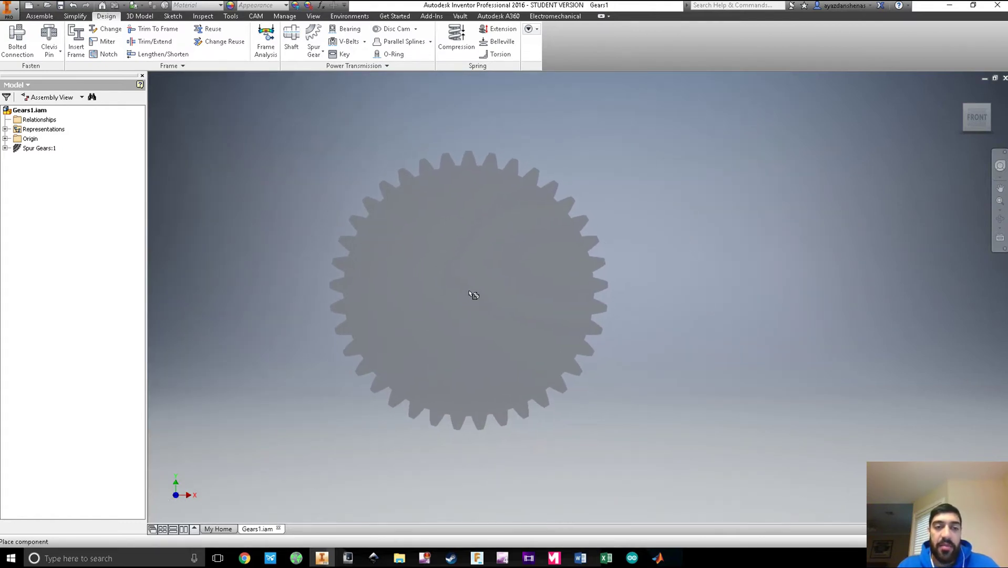
{"action": "key", "text": "Escape"}
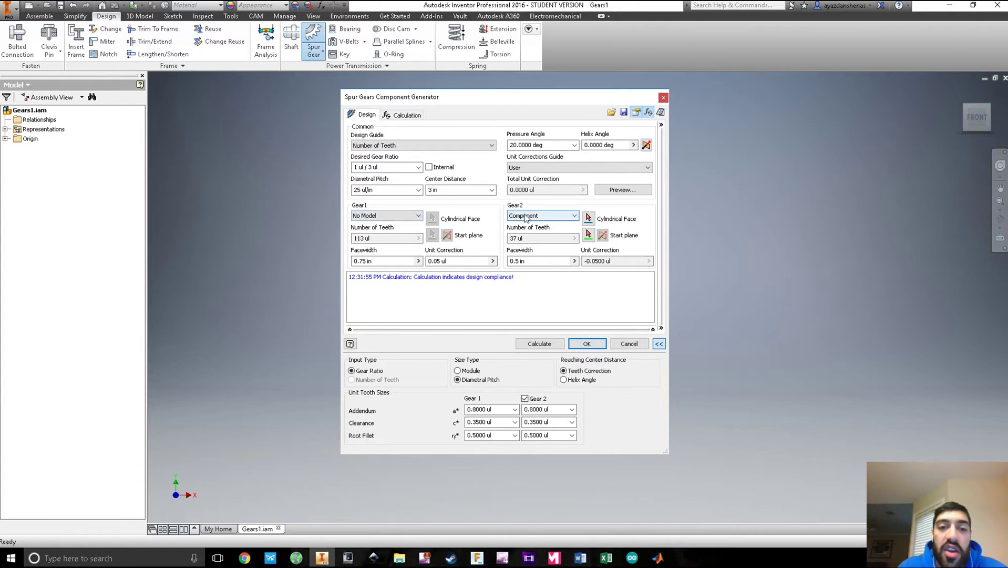
Step: Generate both gears as components, view them edge-on, then undo placing the gear pair
{"action": "left_click", "coordinate": [395, 216]}
{"action": "left_click", "coordinate": [397, 225]}
{"action": "left_click", "coordinate": [567, 217]}
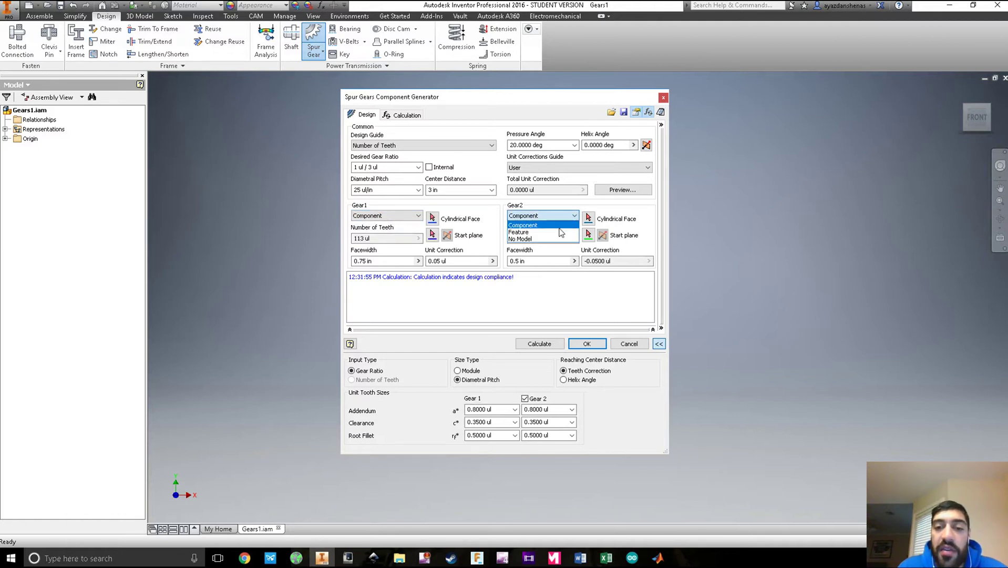
{"action": "left_click", "coordinate": [547, 226]}
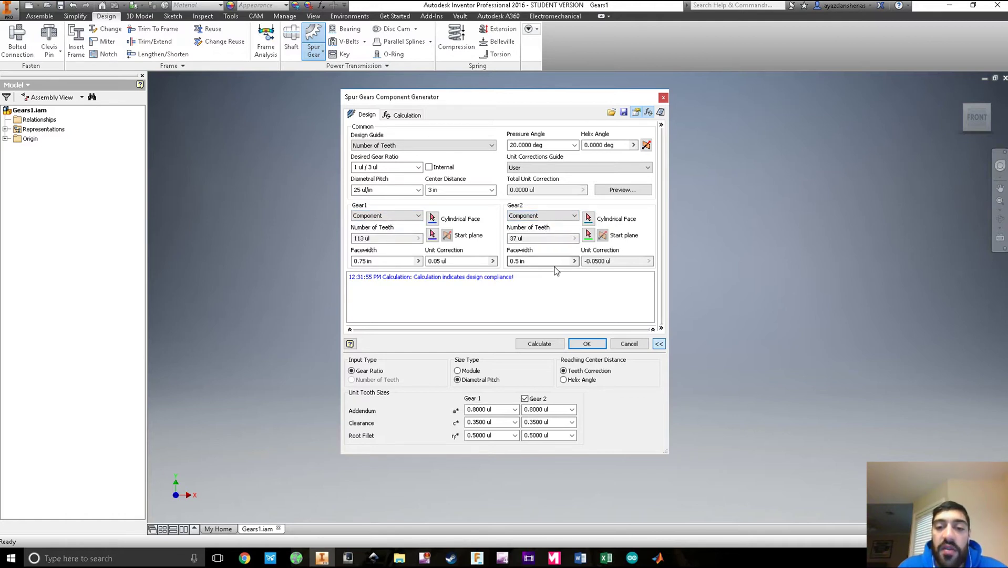
{"action": "left_click", "coordinate": [582, 348]}
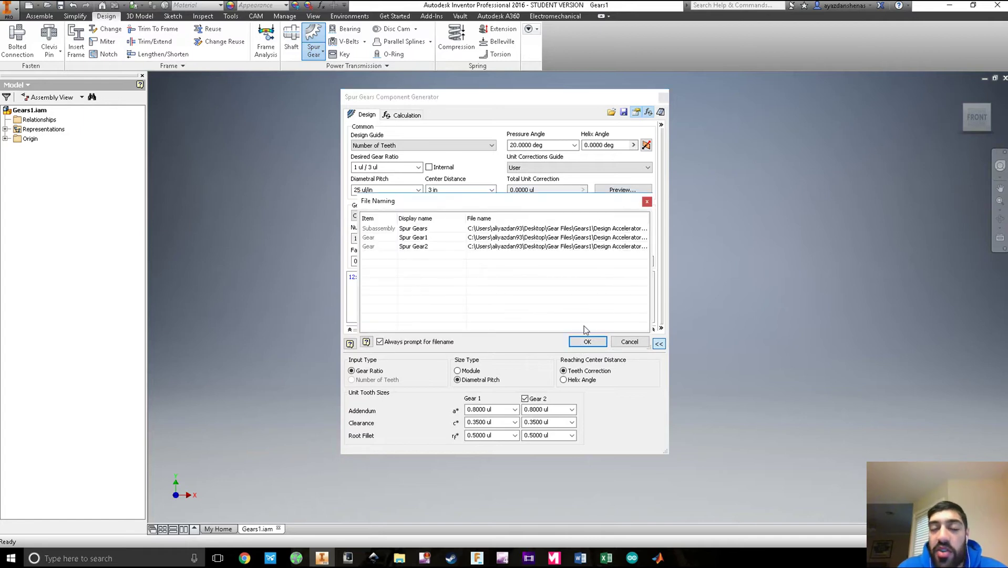
{"action": "left_click", "coordinate": [584, 342]}
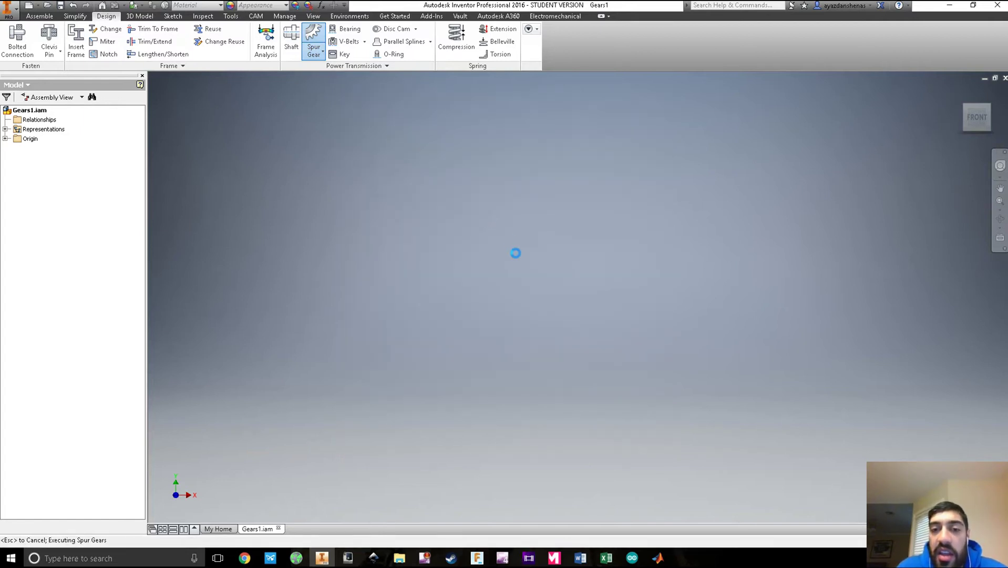
{"action": "scroll", "coordinate": [576, 306], "scroll_direction": "down", "scroll_amount": 5}
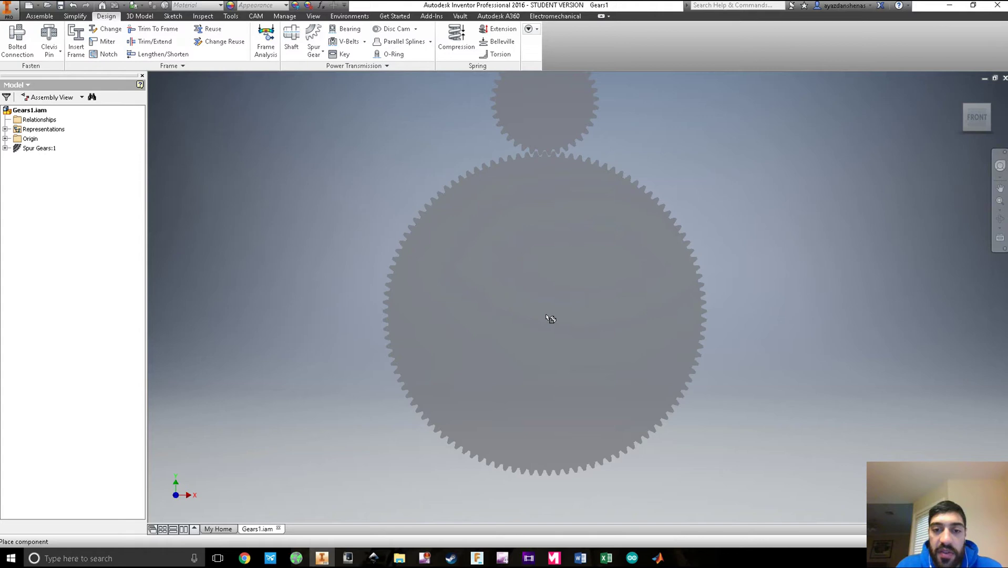
{"action": "scroll", "coordinate": [549, 317], "scroll_direction": "down", "scroll_amount": 3}
{"action": "left_click_drag", "start_coordinate": [552, 336], "coordinate": [503, 342]}
{"action": "scroll", "coordinate": [578, 295], "scroll_direction": "down", "scroll_amount": 1}
{"action": "scroll", "coordinate": [570, 305], "scroll_direction": "up", "scroll_amount": 3}
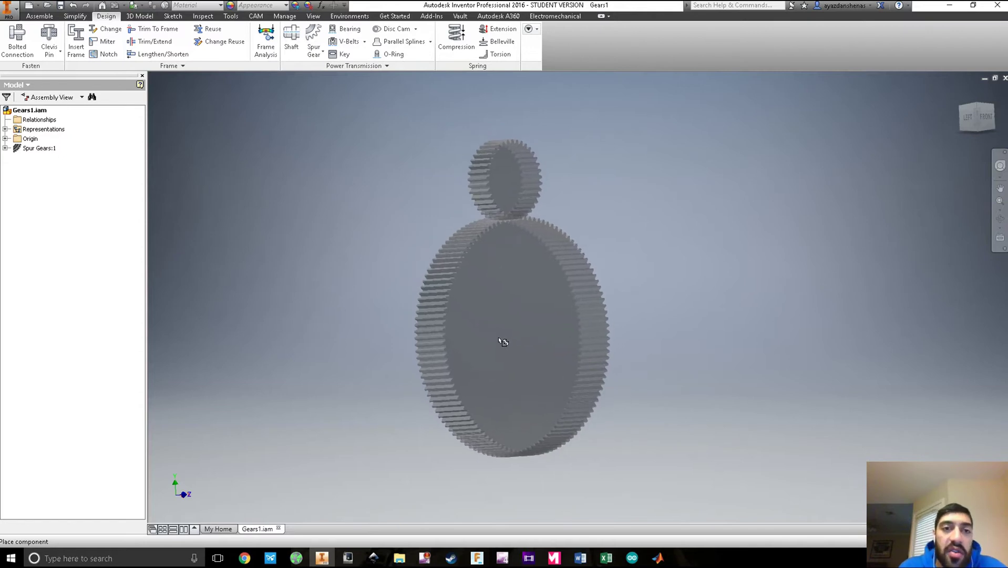
{"action": "key", "text": "ctrl+z"}
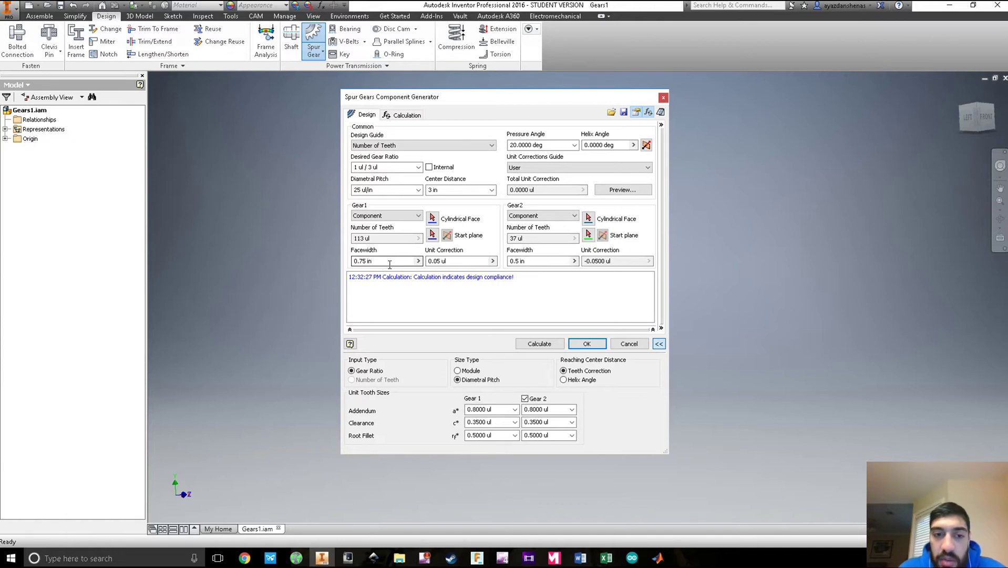
Step: Set Gear1 facewidth to .5 in and Gear2 to No Model, then accept
{"action": "type", "text": ".5"}
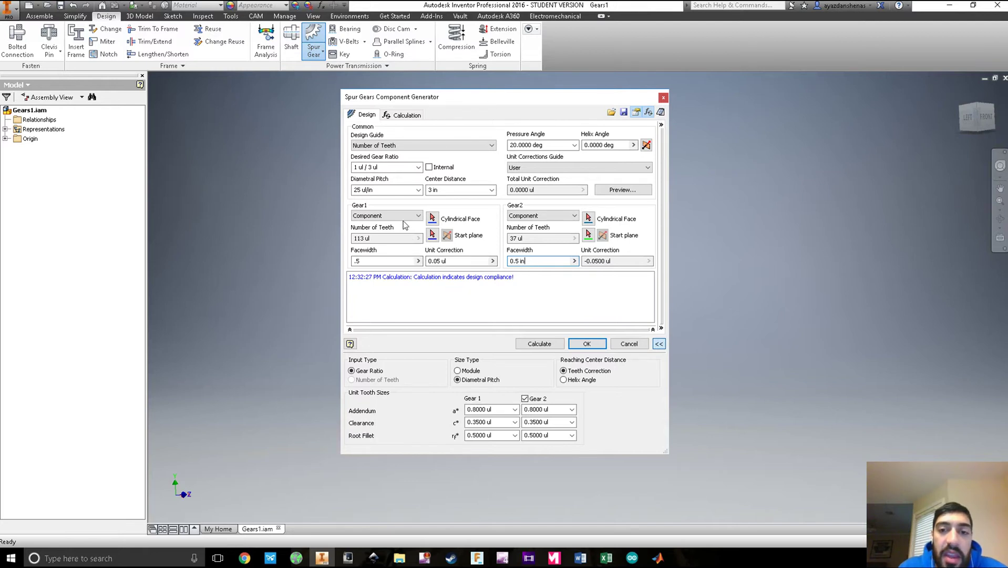
{"action": "left_click", "coordinate": [574, 215]}
{"action": "left_click", "coordinate": [557, 239]}
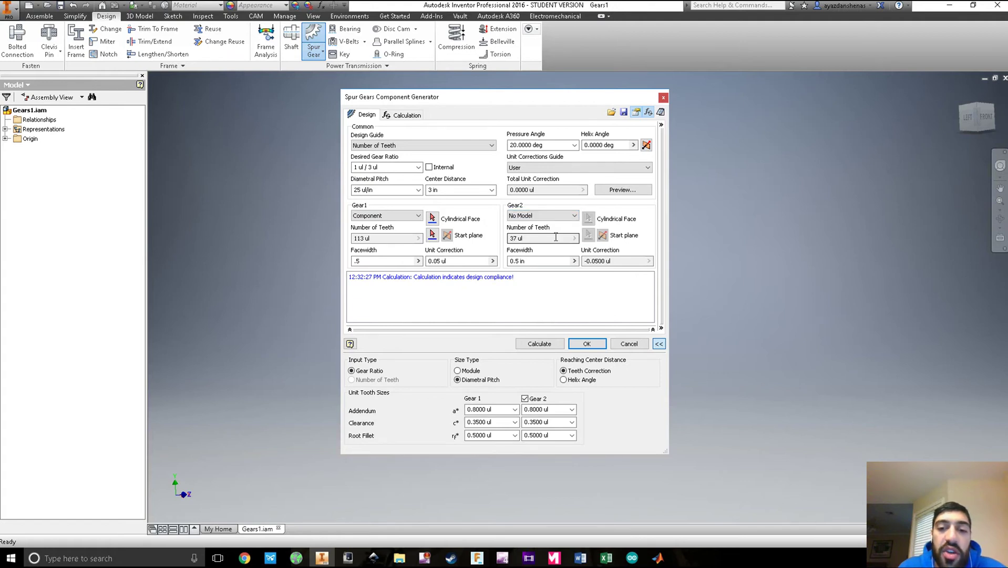
{"action": "left_click", "coordinate": [573, 342]}
Step: Generate the 113-tooth gear and place it in the assembly
{"action": "left_click", "coordinate": [576, 341]}
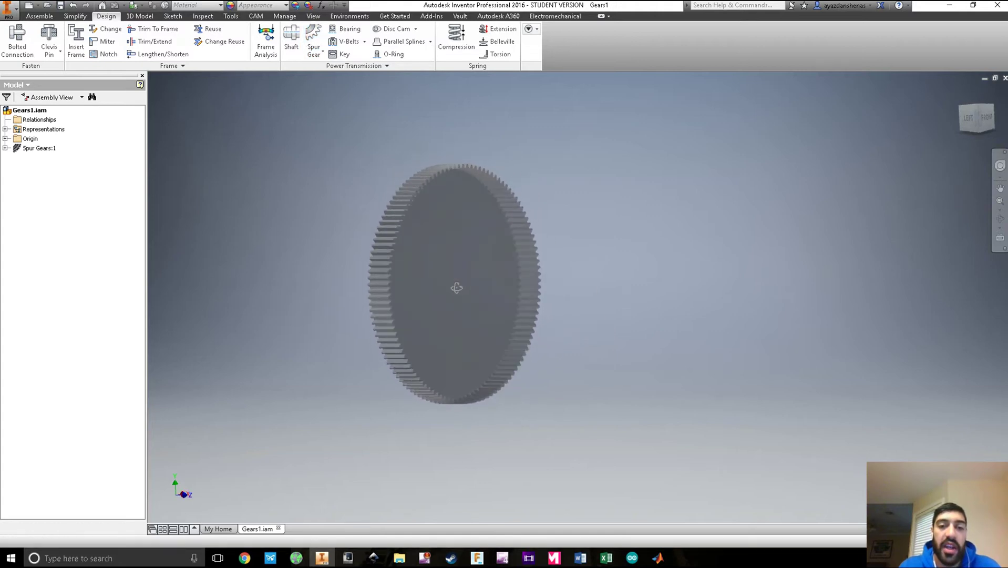
{"action": "left_click", "coordinate": [416, 265]}
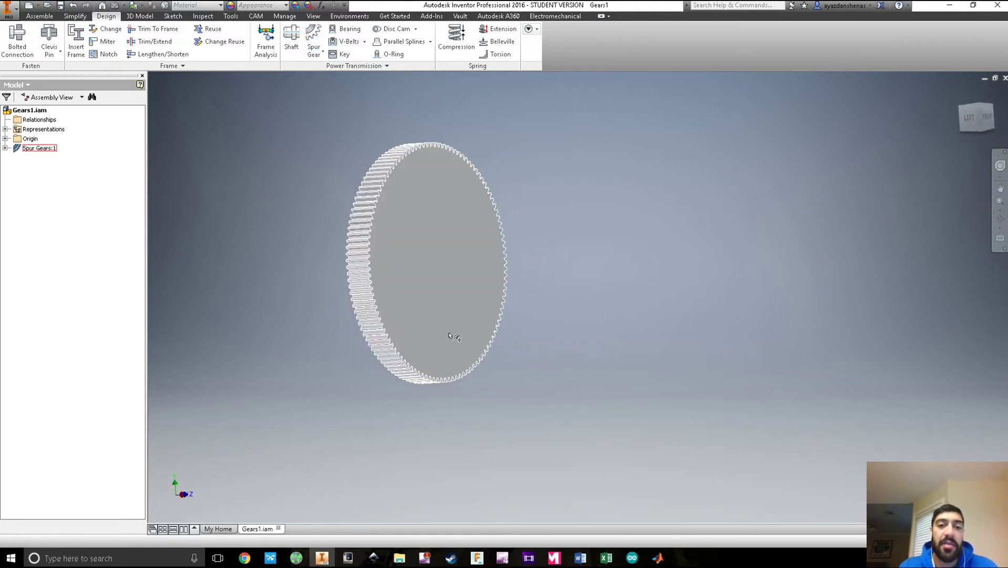
{"action": "left_click", "coordinate": [432, 261]}
{"action": "right_click", "coordinate": [432, 260]}
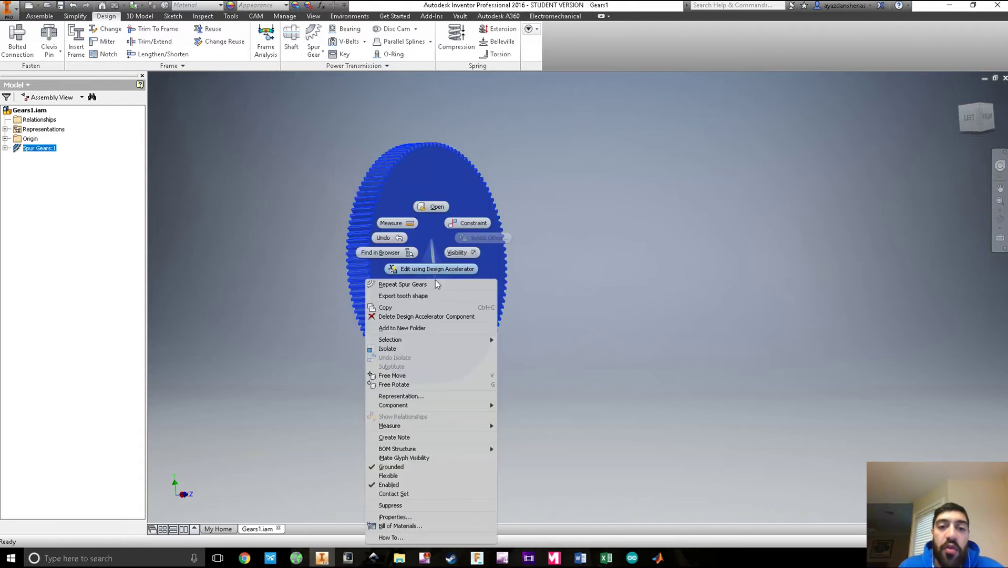
{"action": "key", "text": "Escape"}
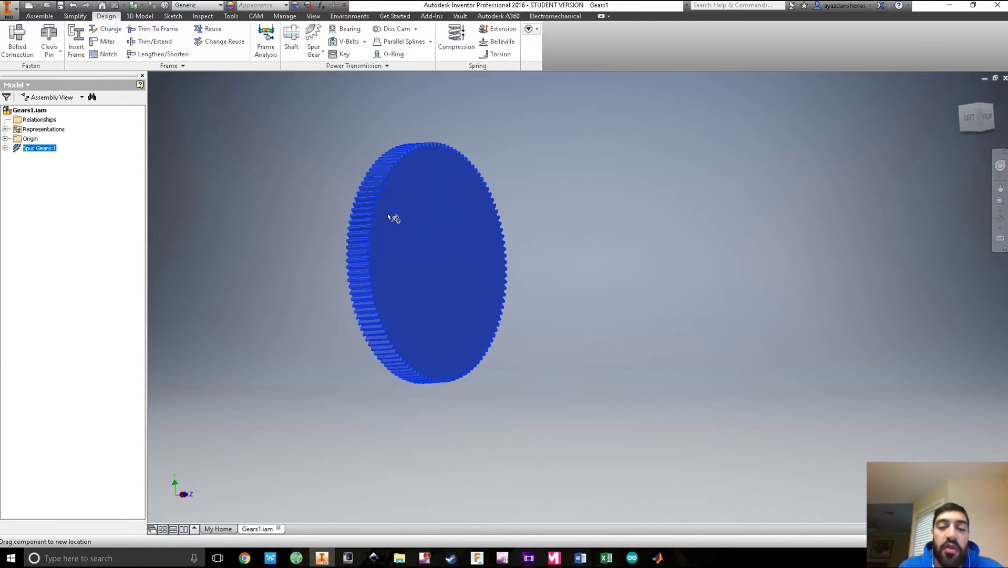
Step: Unground the large gear and drag it to a new position
{"action": "left_click", "coordinate": [436, 257]}
{"action": "right_click", "coordinate": [435, 256]}
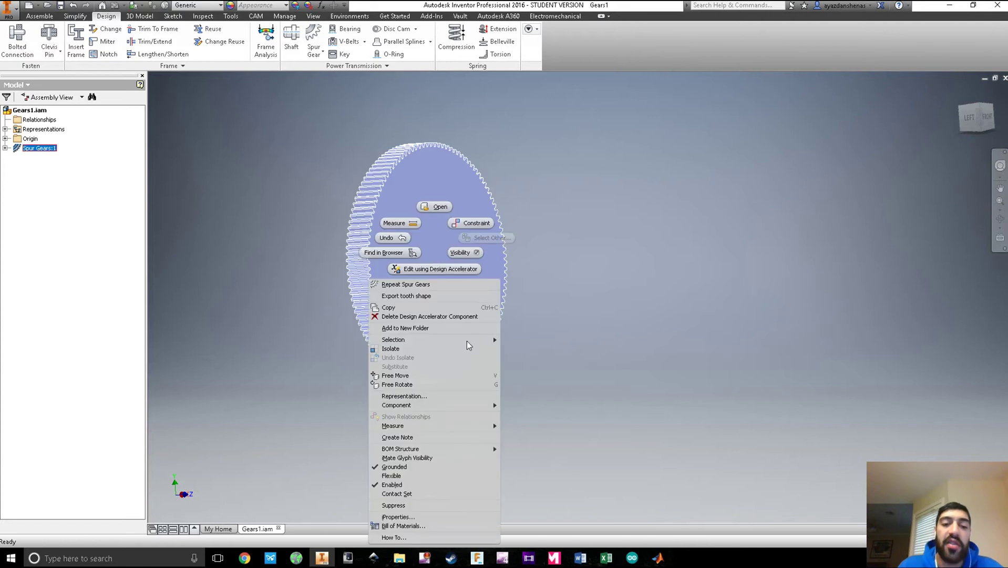
{"action": "left_click", "coordinate": [395, 468]}
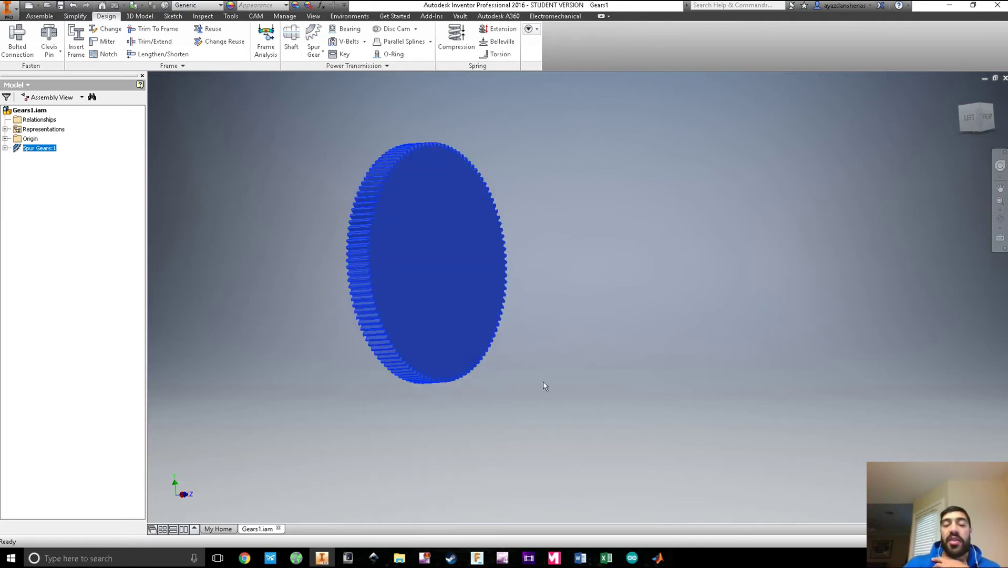
{"action": "left_click", "coordinate": [545, 186]}
{"action": "left_click_drag", "start_coordinate": [437, 188], "coordinate": [351, 181]}
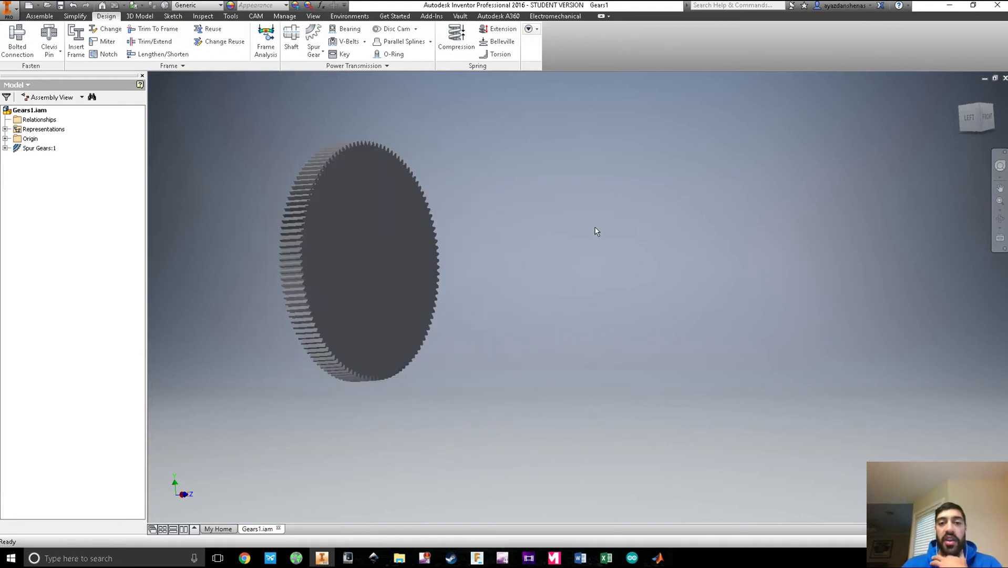
Step: Generate only the 37-tooth gear as a component (Gear1 No Model) and place it as Spur Gears:2
{"action": "left_click", "coordinate": [312, 36]}
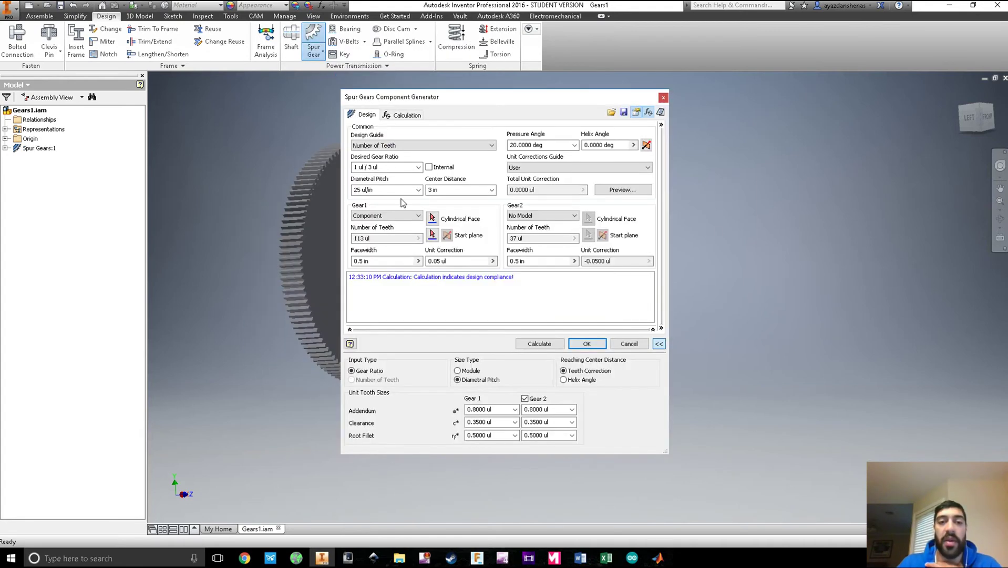
{"action": "left_click", "coordinate": [418, 216]}
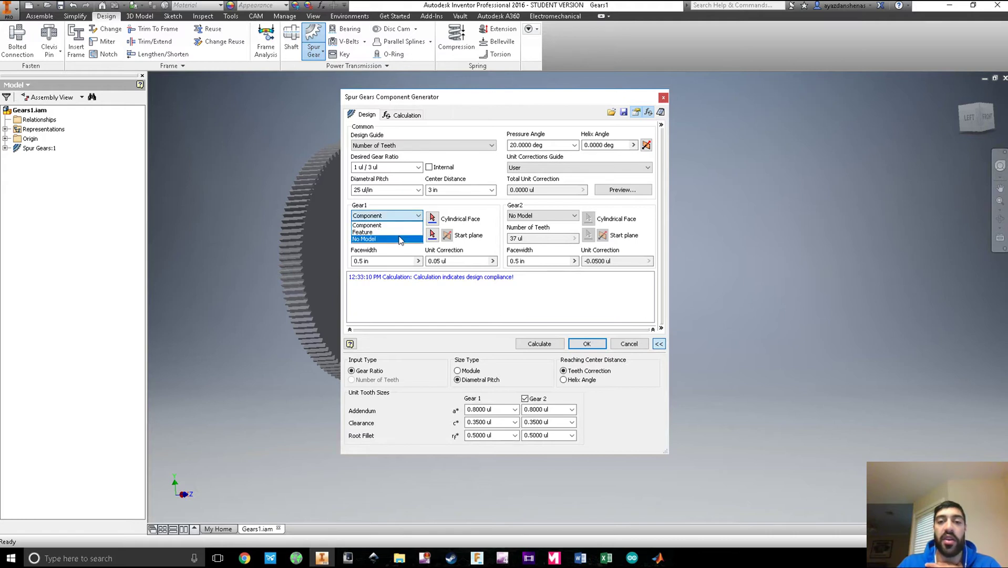
{"action": "left_click", "coordinate": [396, 245]}
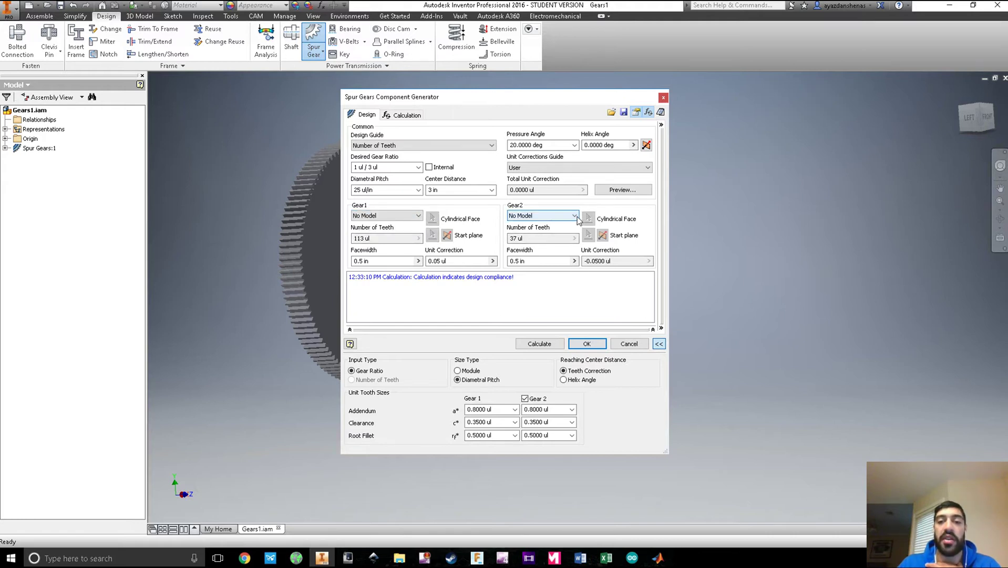
{"action": "left_click", "coordinate": [577, 217]}
{"action": "left_click", "coordinate": [545, 226]}
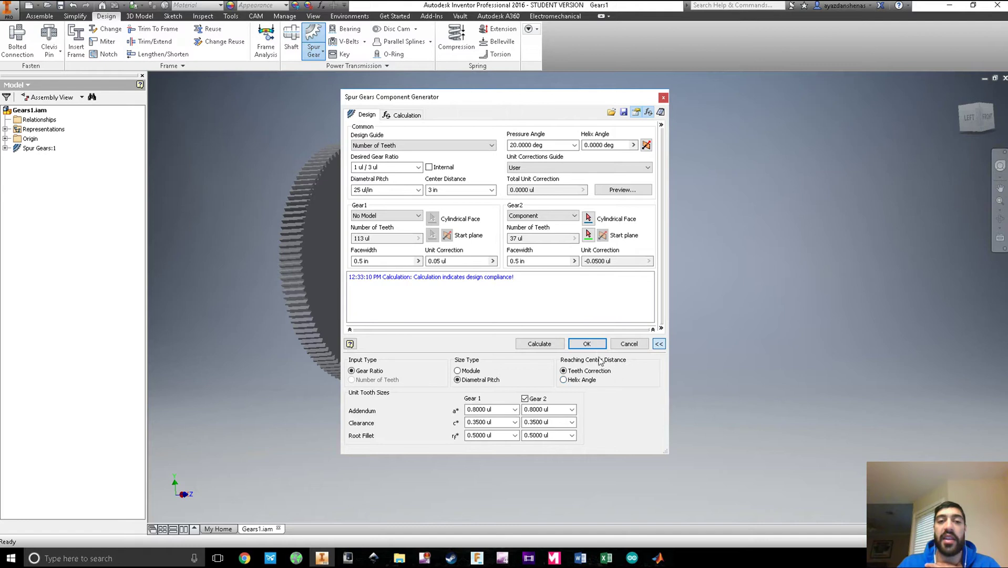
{"action": "left_click", "coordinate": [586, 344]}
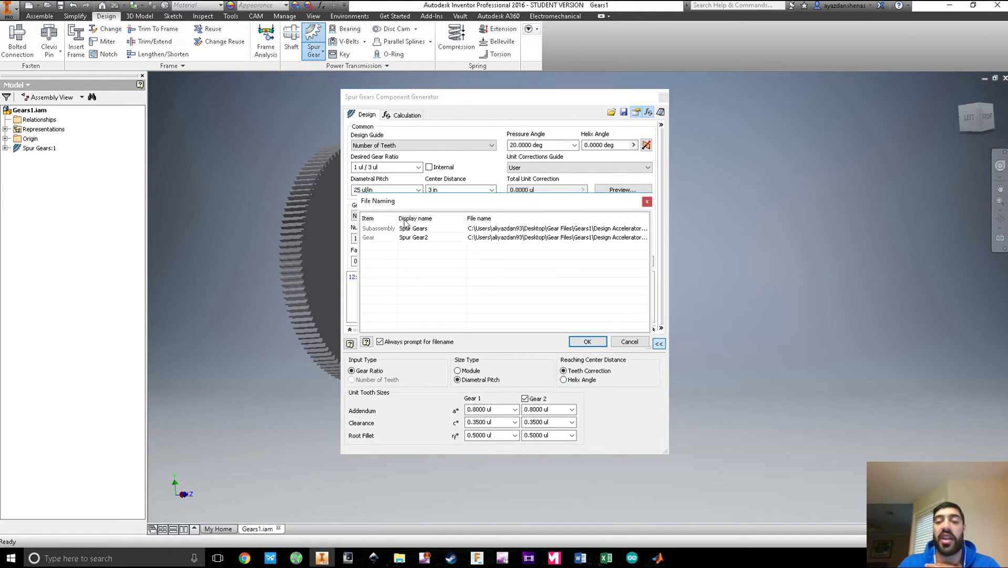
{"action": "left_click_drag", "start_coordinate": [568, 205], "coordinate": [785, 180]}
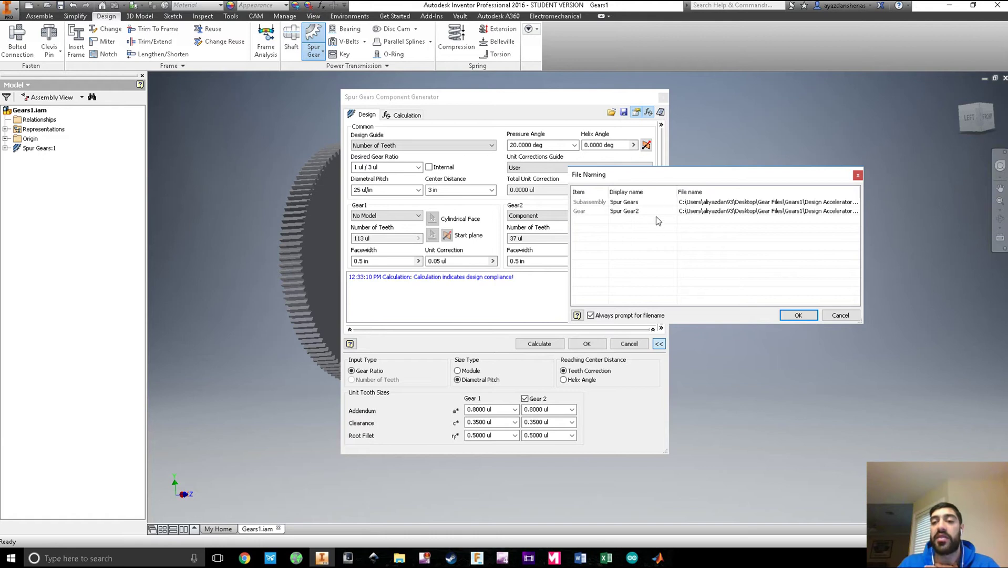
{"action": "left_click", "coordinate": [803, 315]}
{"action": "left_click", "coordinate": [556, 237]}
{"action": "key", "text": "Escape"}
Step: Drag Spur Gears:2 next to the large gear, orbiting to check its position
{"action": "middle_click_drag", "start_coordinate": [539, 306], "coordinate": [643, 199], "text": "shift"}
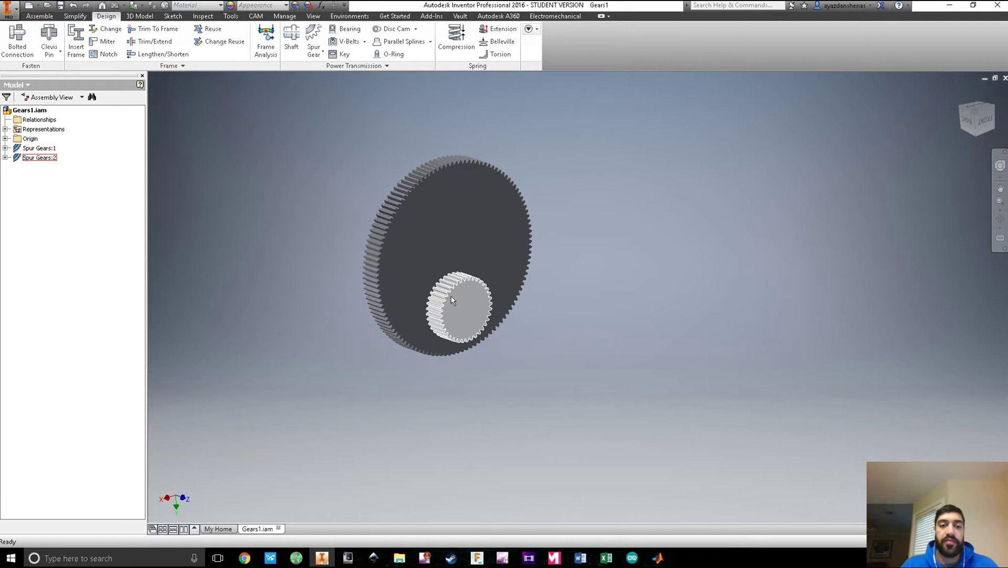
{"action": "left_click_drag", "start_coordinate": [474, 288], "coordinate": [313, 319]}
{"action": "middle_click_drag", "start_coordinate": [344, 359], "coordinate": [378, 374], "text": "shift"}
{"action": "left_click_drag", "start_coordinate": [360, 368], "coordinate": [300, 359]}
{"action": "middle_click_drag", "start_coordinate": [390, 382], "coordinate": [404, 373], "text": "shift"}
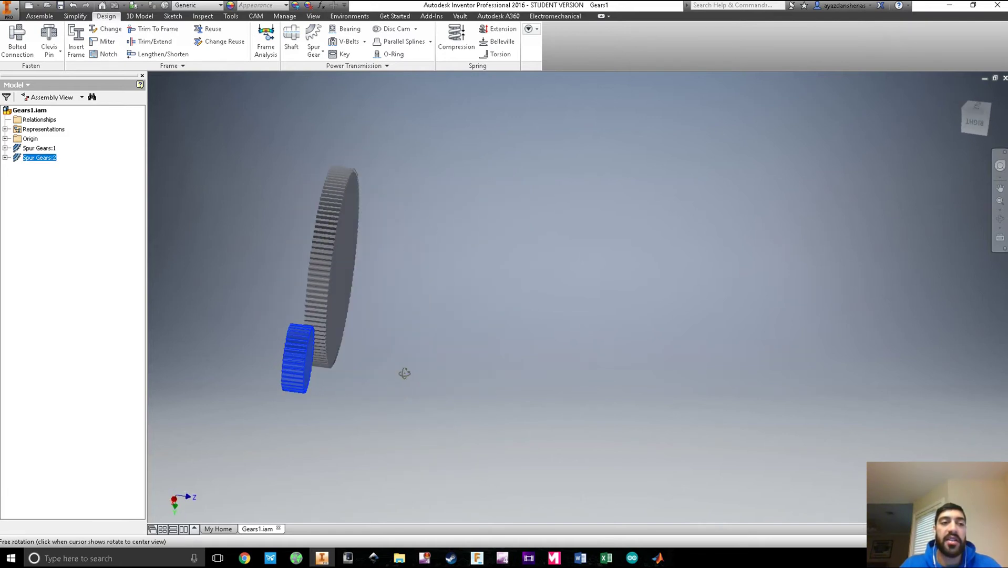
{"action": "left_click", "coordinate": [5, 153]}
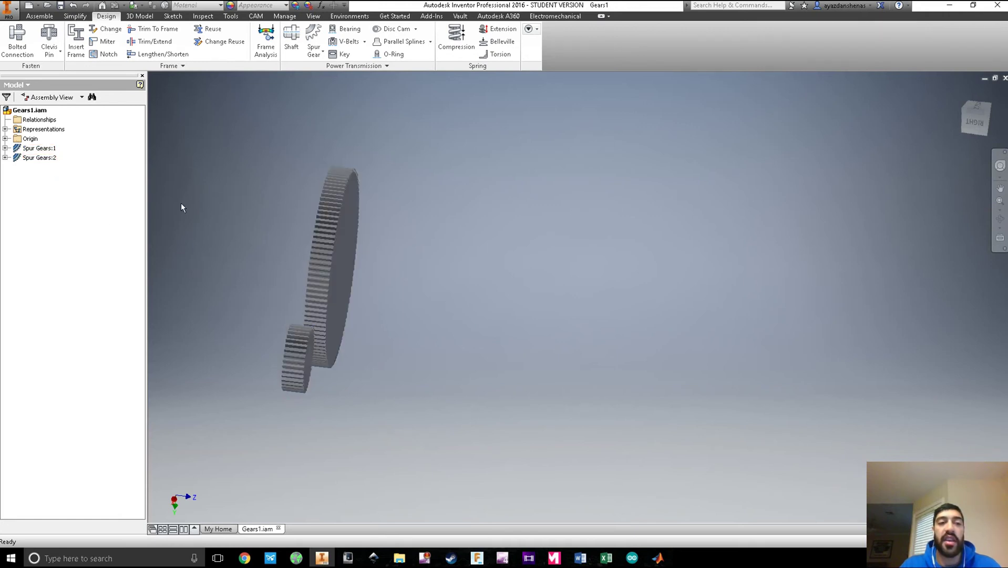
Step: Edit Spur Gear1:1 in place, then return to the Gears1.iam assembly
{"action": "left_click", "coordinate": [4, 148]}
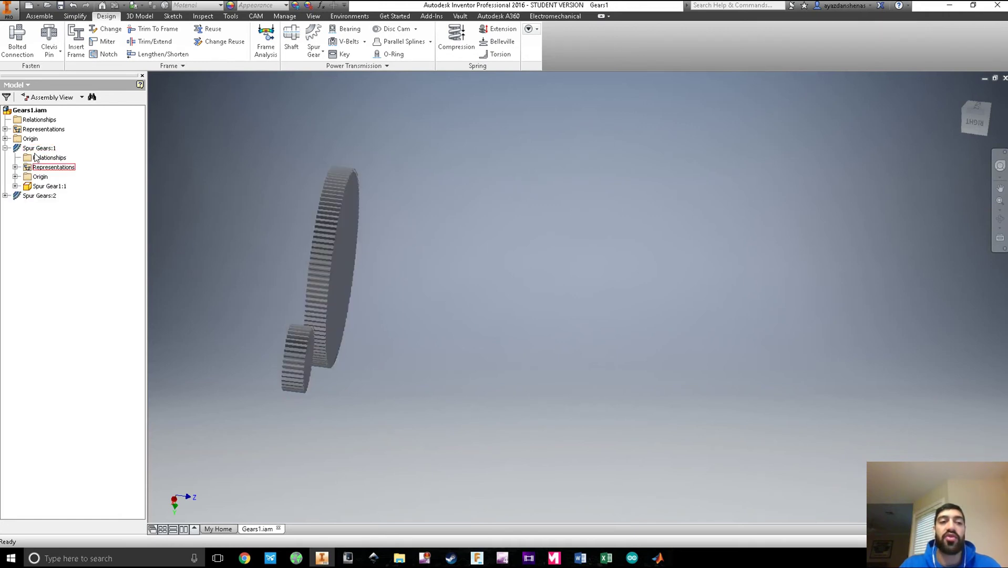
{"action": "left_click", "coordinate": [16, 186]}
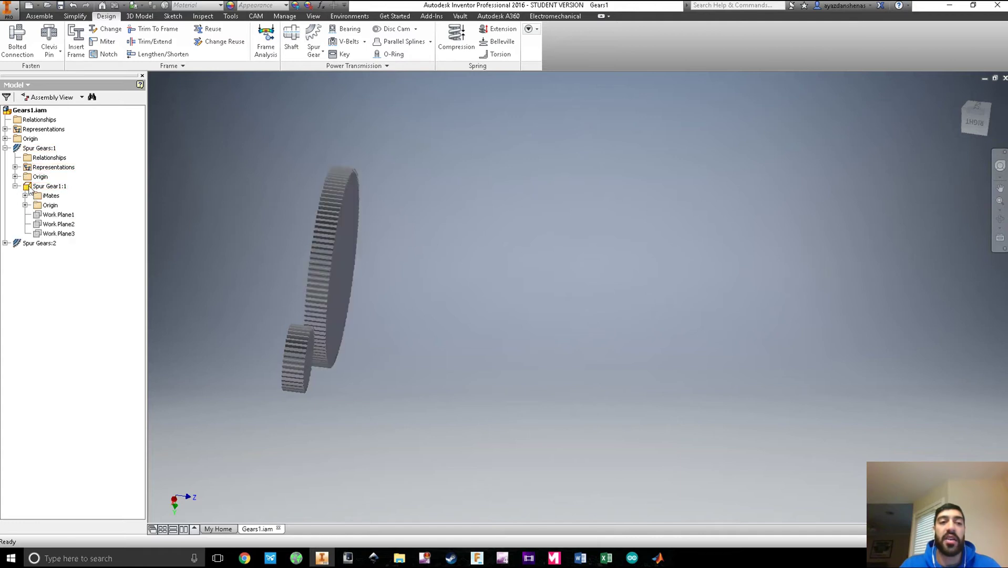
{"action": "double_click", "coordinate": [27, 187]}
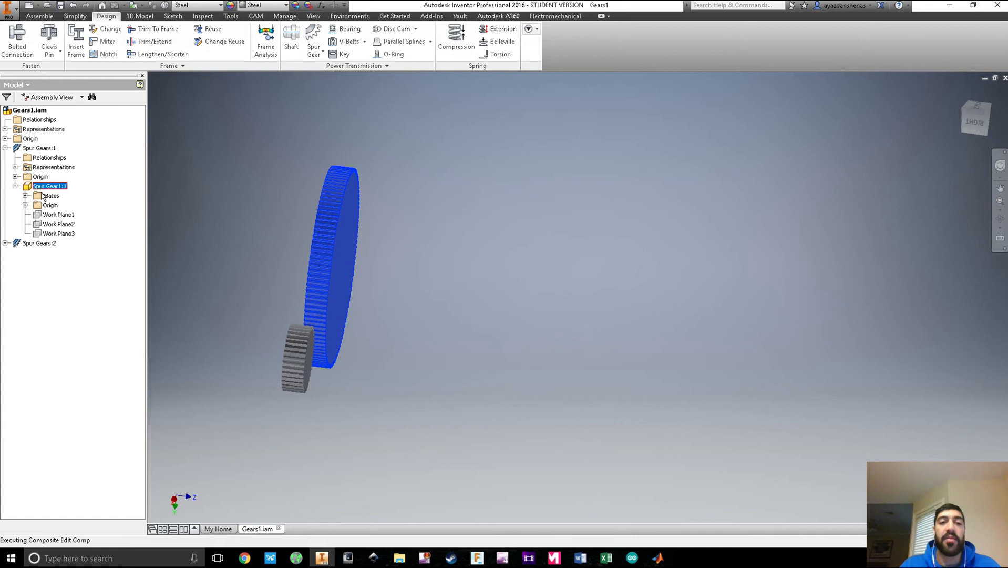
{"action": "middle_click_drag", "start_coordinate": [369, 259], "coordinate": [438, 276], "text": "shift"}
{"action": "left_click", "coordinate": [15, 186]}
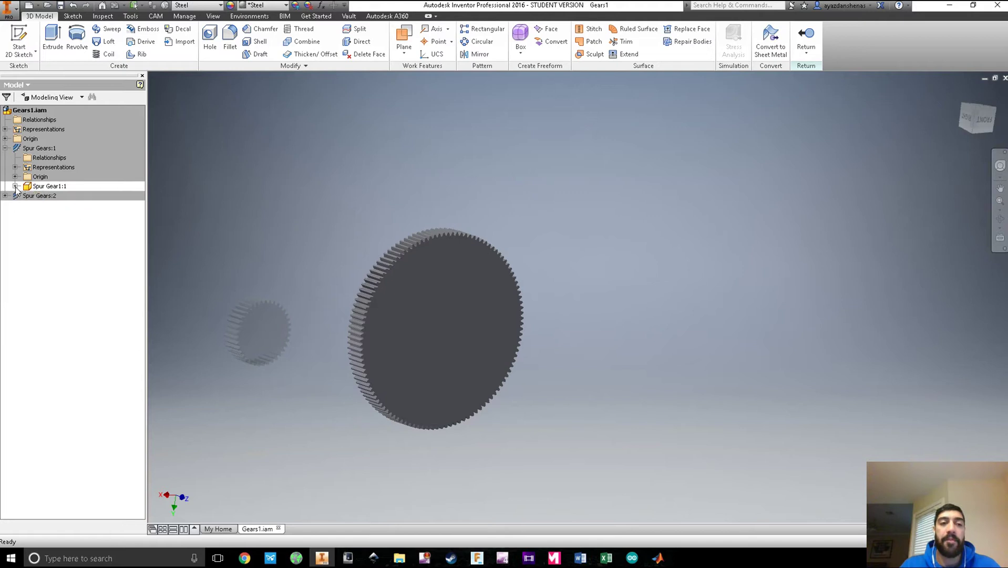
{"action": "double_click", "coordinate": [30, 111]}
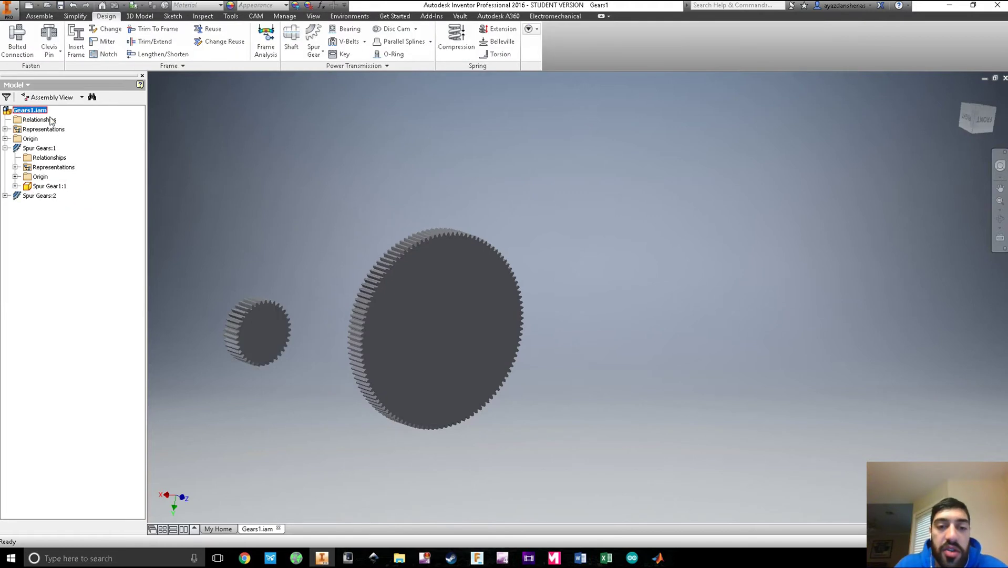
{"action": "middle_click_drag", "start_coordinate": [307, 341], "coordinate": [391, 278]}
{"action": "middle_click_drag", "start_coordinate": [287, 316], "coordinate": [480, 348]}
Step: Orbit to a face-on view of both gears and select the small 37-tooth gear
{"action": "left_click", "coordinate": [340, 298]}
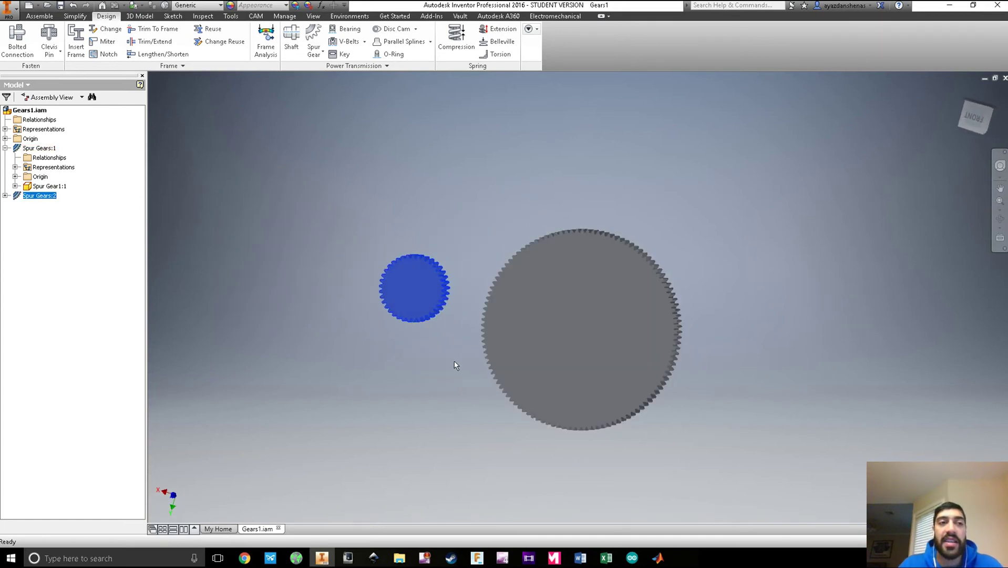
{"action": "scroll", "coordinate": [453, 363], "scroll_direction": "down", "scroll_amount": 2}
{"action": "scroll", "coordinate": [425, 369], "scroll_direction": "up", "scroll_amount": 4}
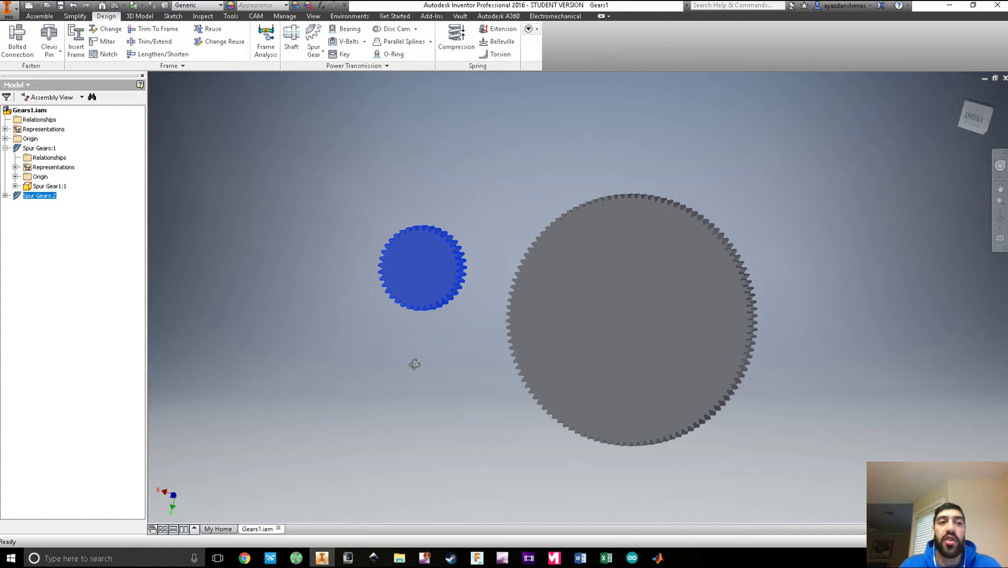
{"action": "middle_click_drag", "start_coordinate": [411, 366], "coordinate": [464, 367], "text": "shift"}
{"action": "left_click", "coordinate": [364, 334]}
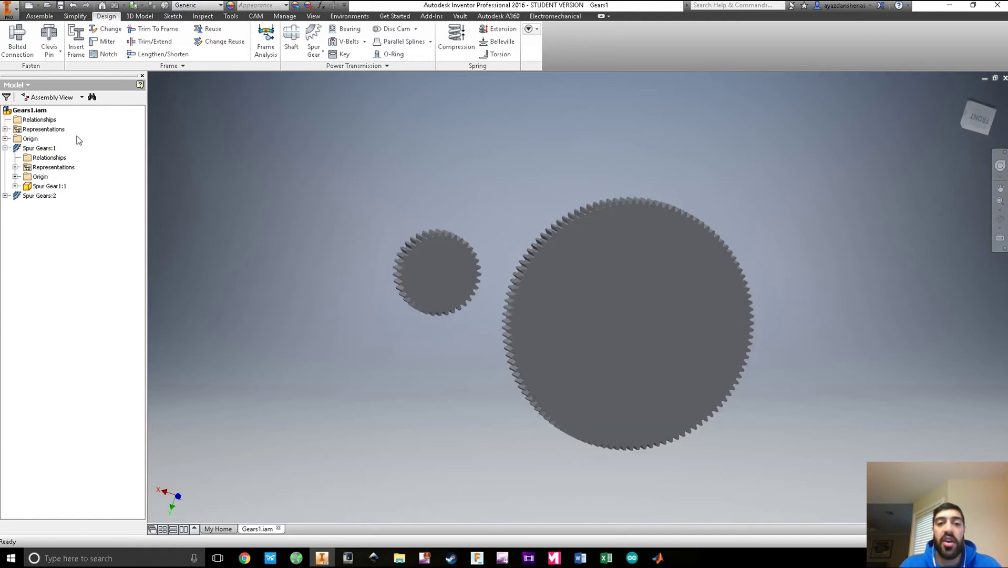
{"action": "left_click", "coordinate": [451, 280]}
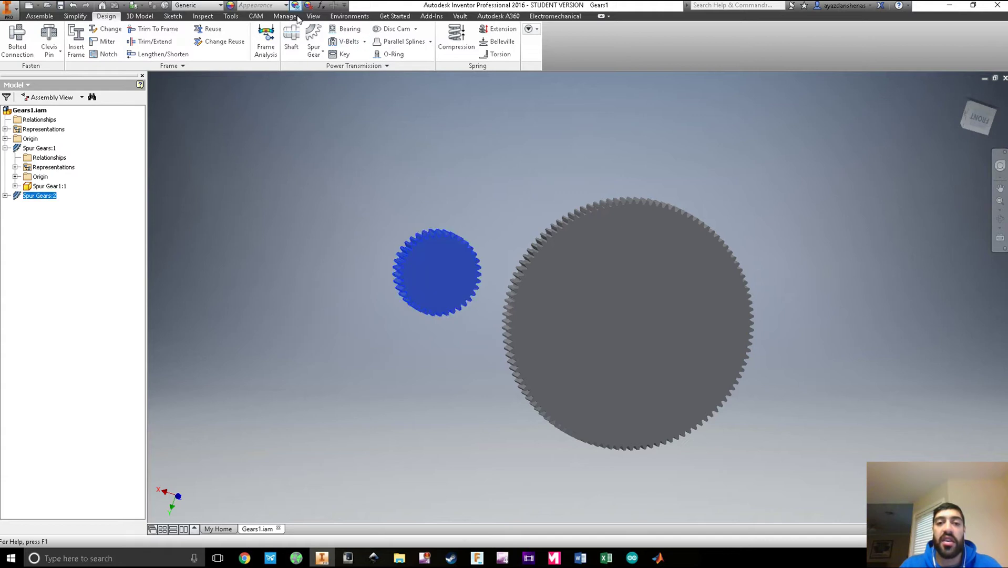
Step: Colour the small 37-tooth gear blue with the colour override wheel
{"action": "left_click", "coordinate": [295, 5]}
{"action": "left_click", "coordinate": [607, 135]}
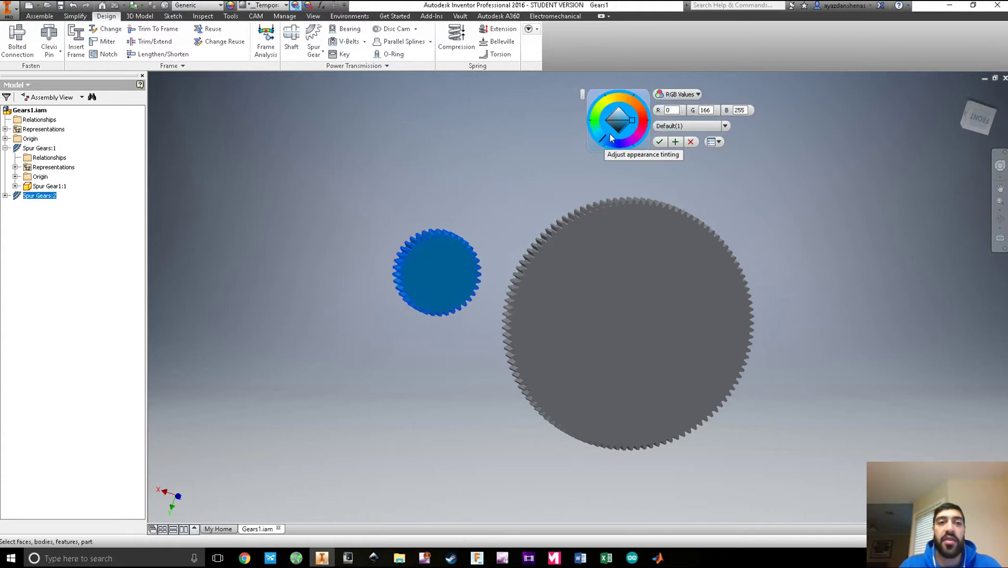
{"action": "left_click", "coordinate": [659, 141]}
Step: Colour the large 113-tooth gear orange (255/132/0) and view the gears at an angle
{"action": "left_click", "coordinate": [585, 252]}
{"action": "left_click", "coordinate": [296, 6]}
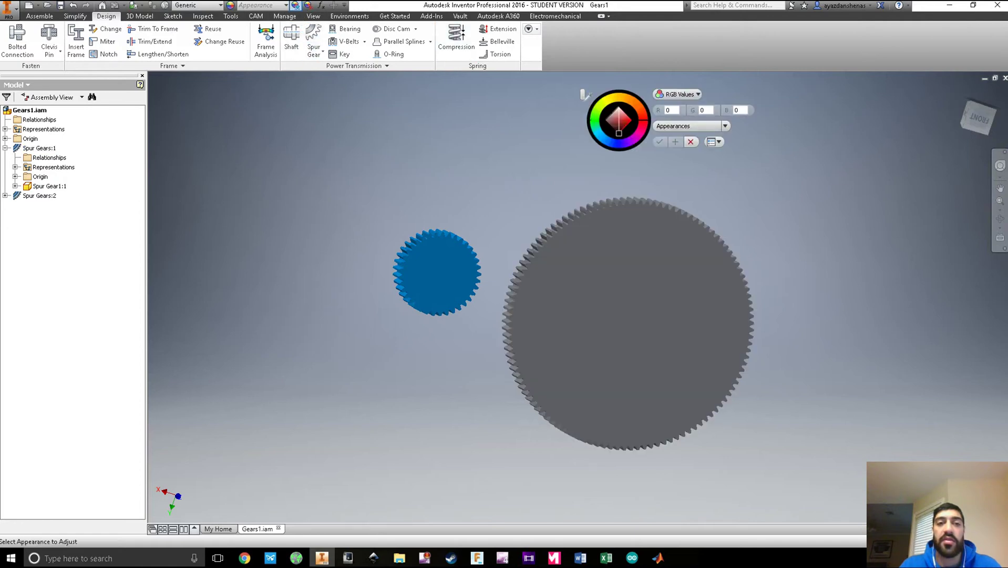
{"action": "left_click", "coordinate": [633, 104]}
{"action": "left_click", "coordinate": [690, 142]}
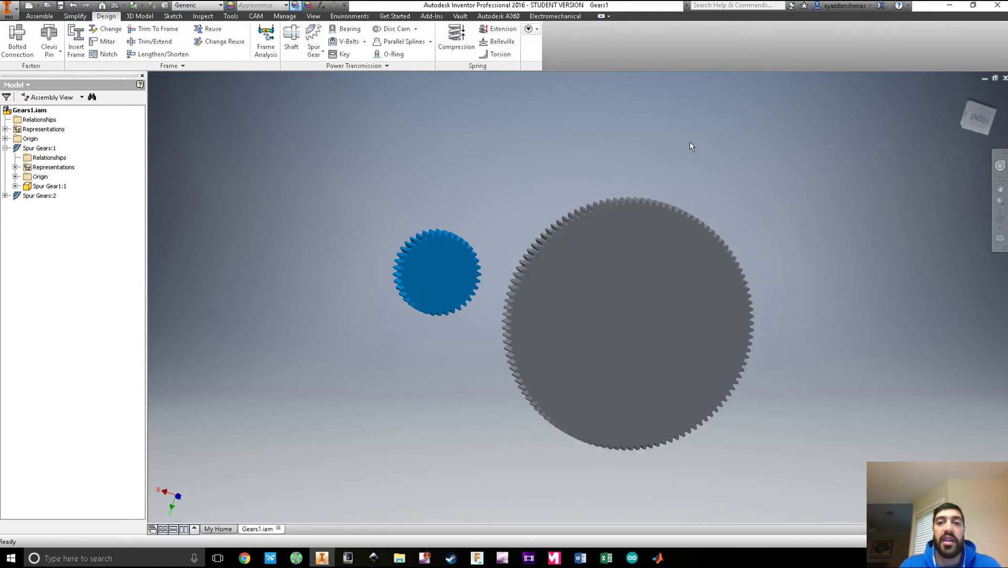
{"action": "left_click", "coordinate": [632, 209]}
{"action": "left_click", "coordinate": [295, 5]}
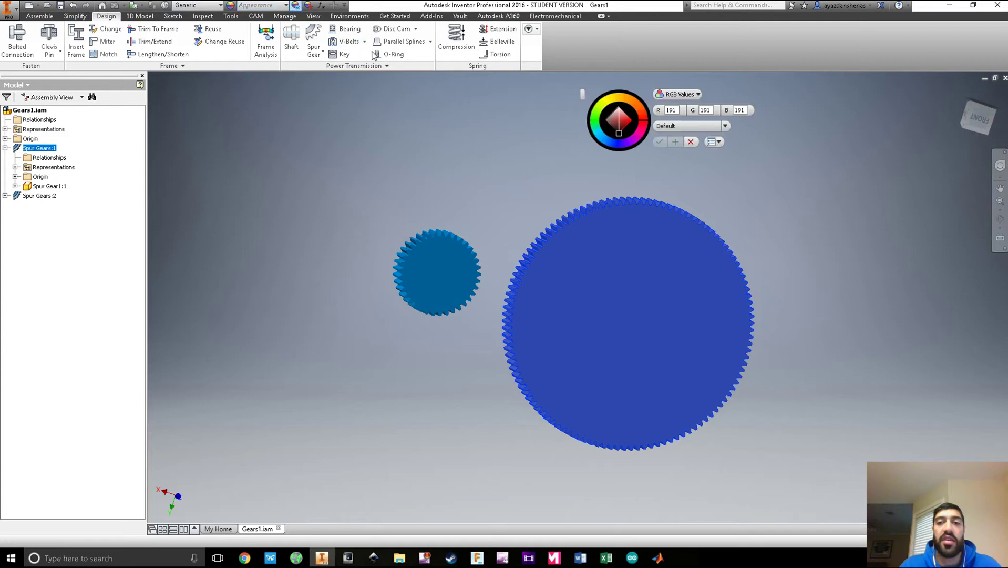
{"action": "left_click", "coordinate": [631, 101]}
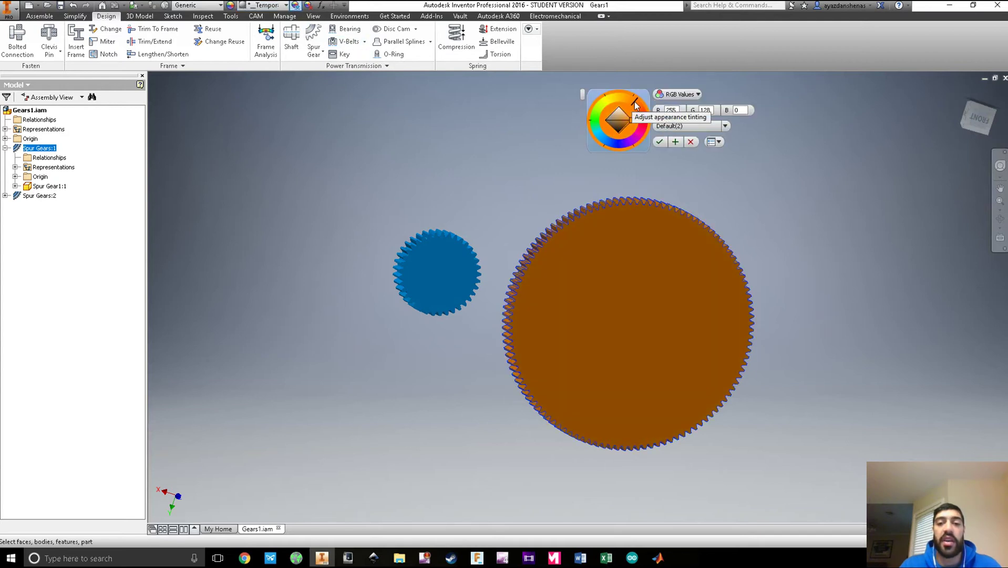
{"action": "left_click", "coordinate": [663, 142]}
{"action": "middle_click_drag", "start_coordinate": [621, 170], "coordinate": [457, 281], "text": "shift"}
{"action": "left_click", "coordinate": [40, 15]}
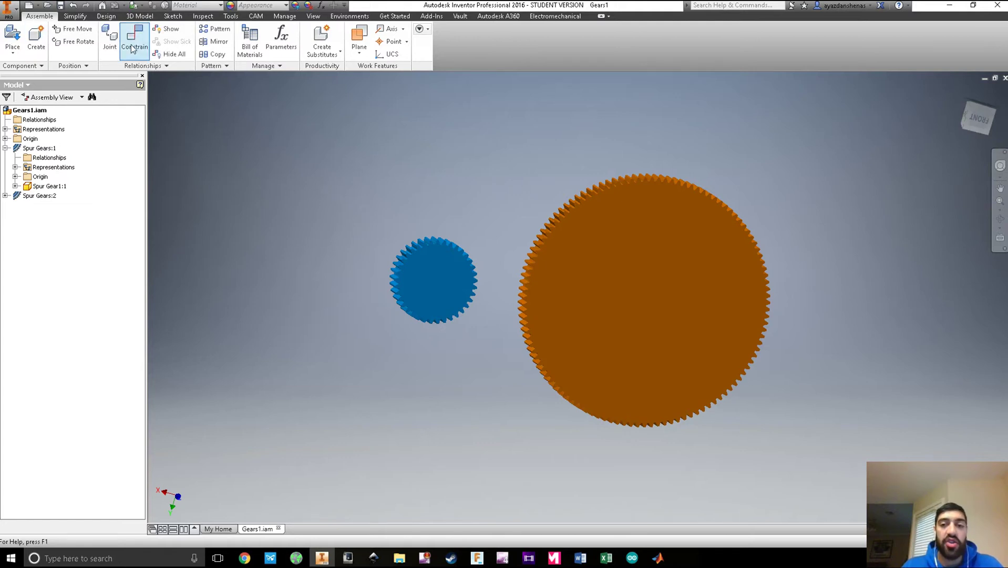
Step: Expand the assembly Origin and the Spur Gear1:1 Origin folder in the browser
{"action": "middle_click_drag", "start_coordinate": [240, 240], "coordinate": [274, 265], "text": "shift"}
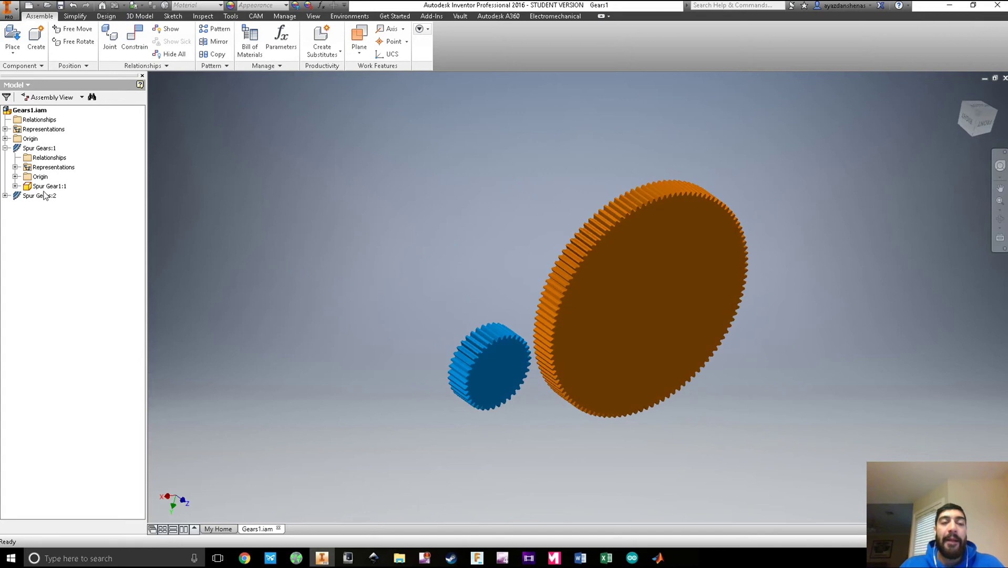
{"action": "left_click", "coordinate": [5, 148]}
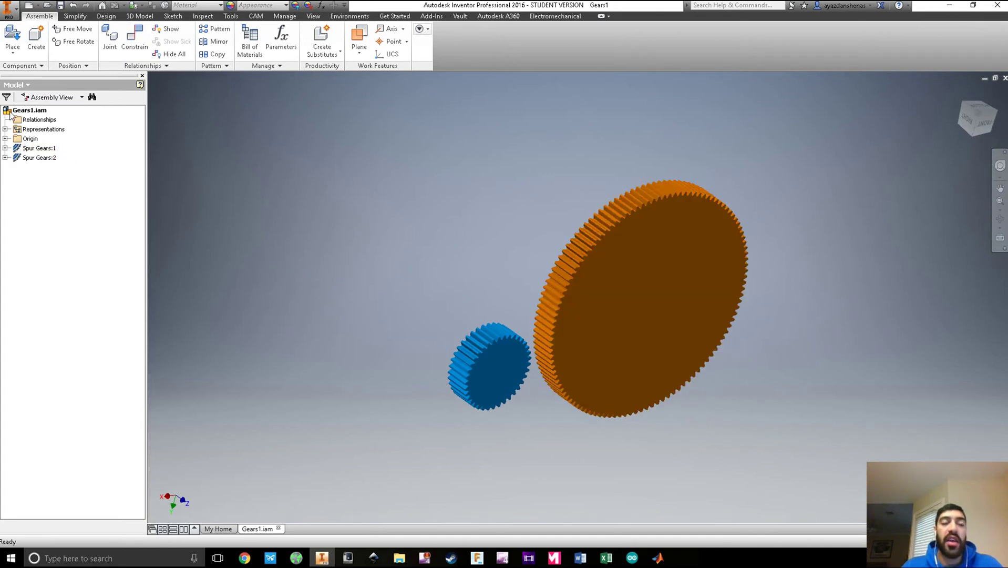
{"action": "left_click", "coordinate": [5, 139]}
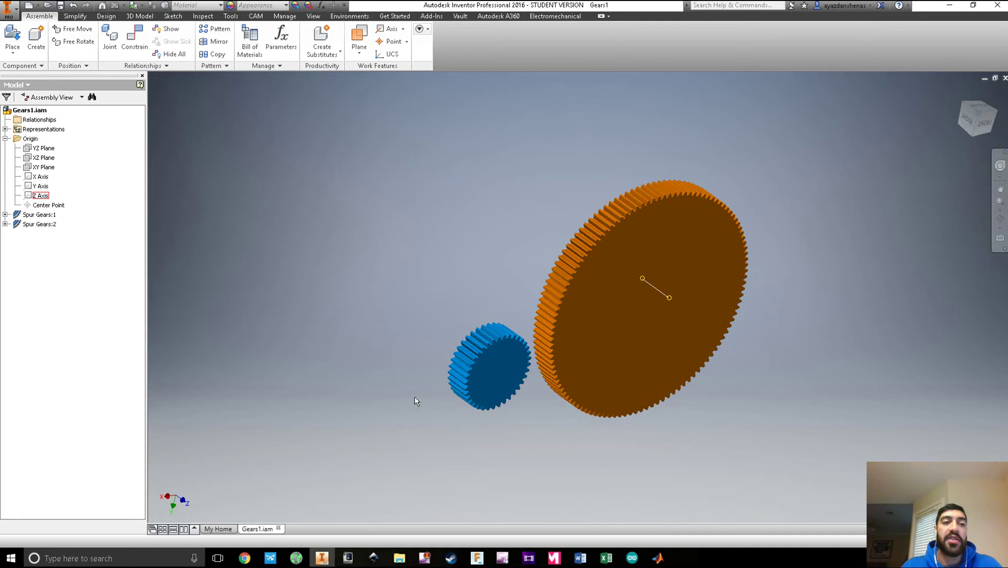
{"action": "left_click", "coordinate": [6, 214]}
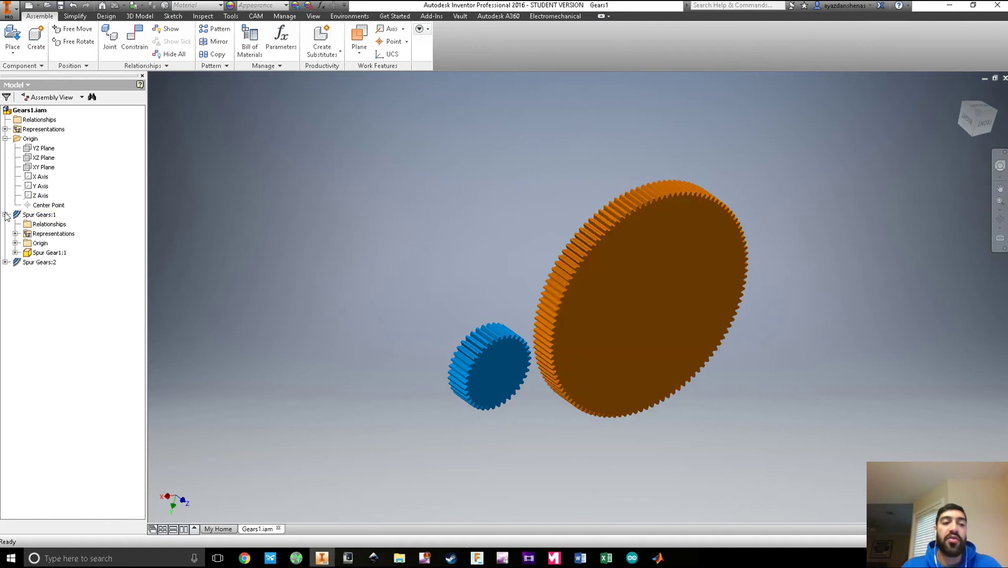
{"action": "left_click", "coordinate": [15, 252]}
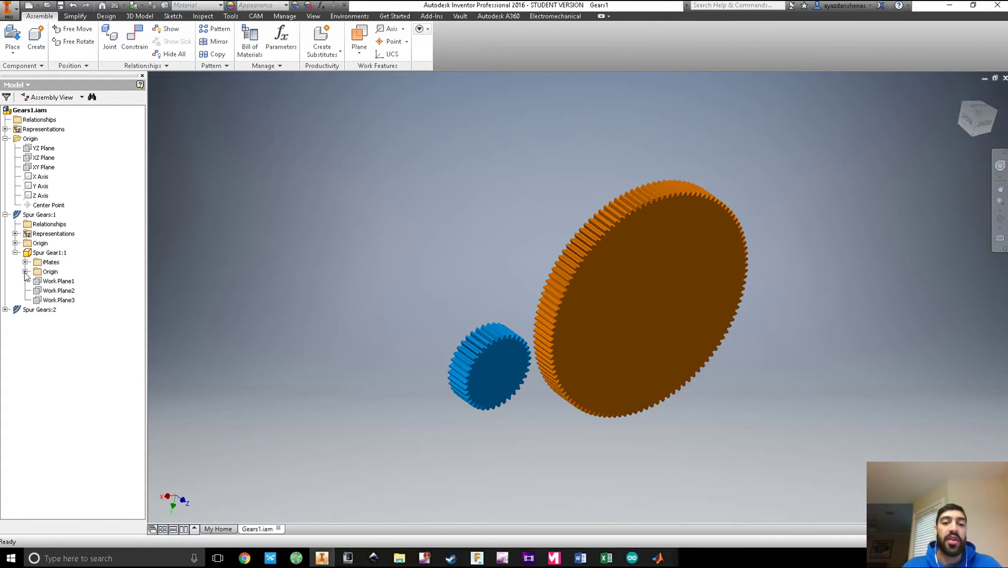
{"action": "left_click", "coordinate": [25, 272]}
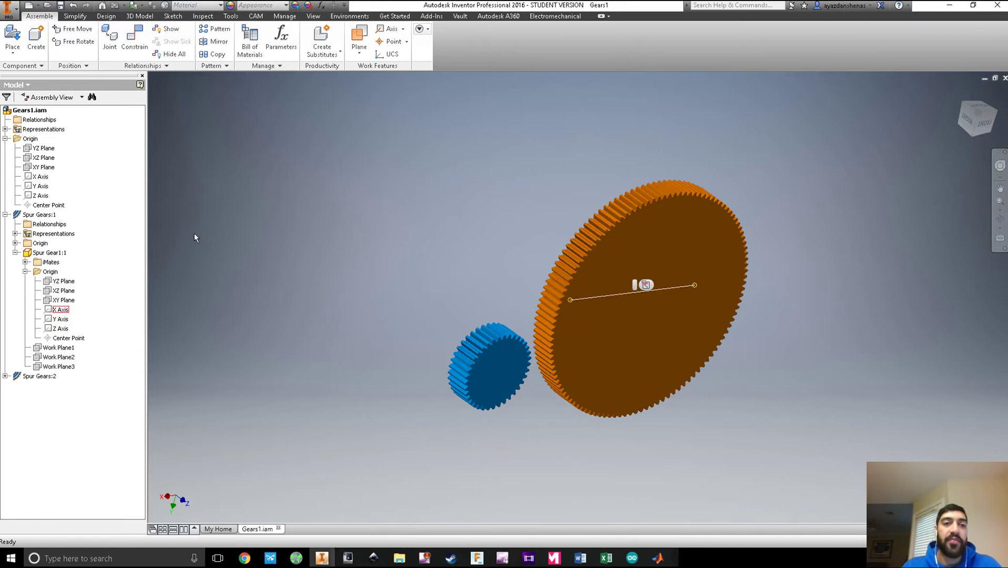
Step: Start a Mate assembly constraint in the Place Constraint dialog
{"action": "left_click", "coordinate": [135, 37]}
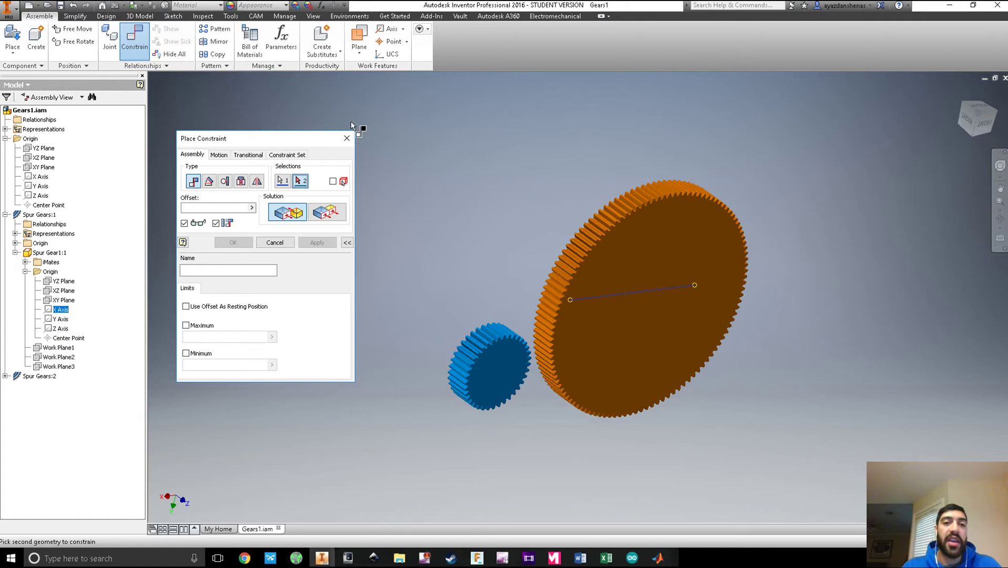
{"action": "left_click_drag", "start_coordinate": [288, 138], "coordinate": [373, 104]}
{"action": "left_click", "coordinate": [407, 134]}
{"action": "left_click", "coordinate": [149, 46]}
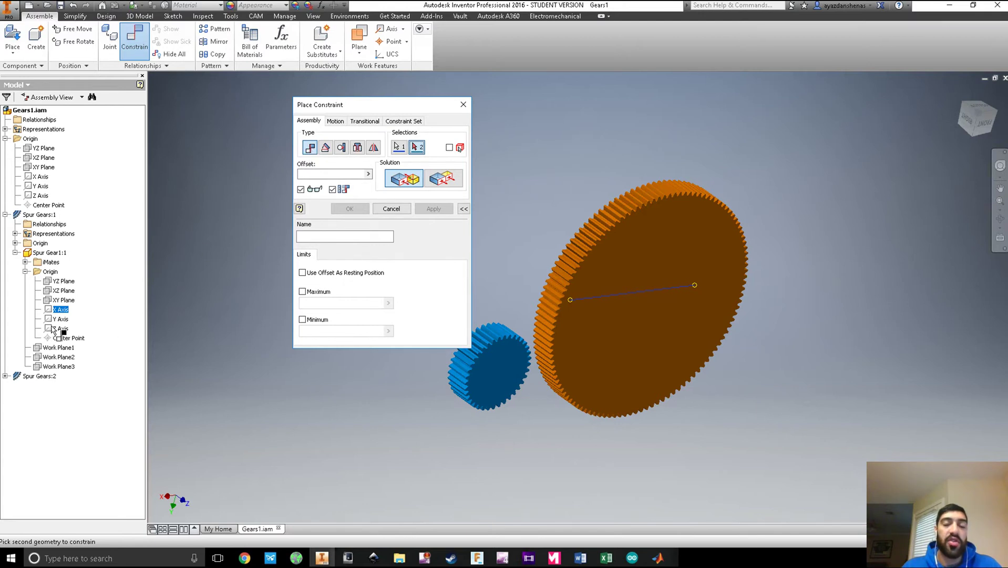
{"action": "left_click", "coordinate": [399, 147]}
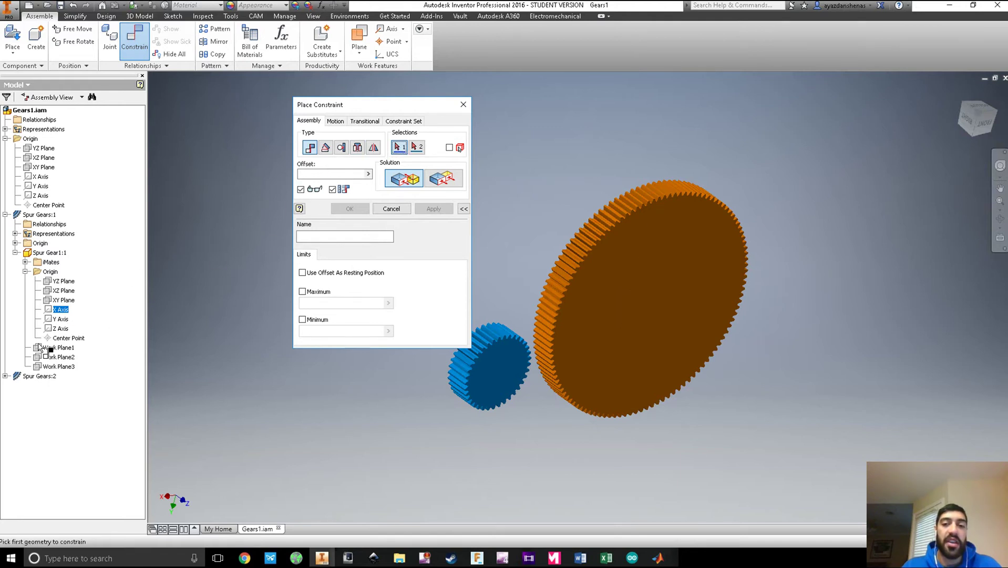
Step: Mate Spur Gear1:1's X Axis to the assembly's Z Axis and apply as Mate:1
{"action": "left_click", "coordinate": [57, 330]}
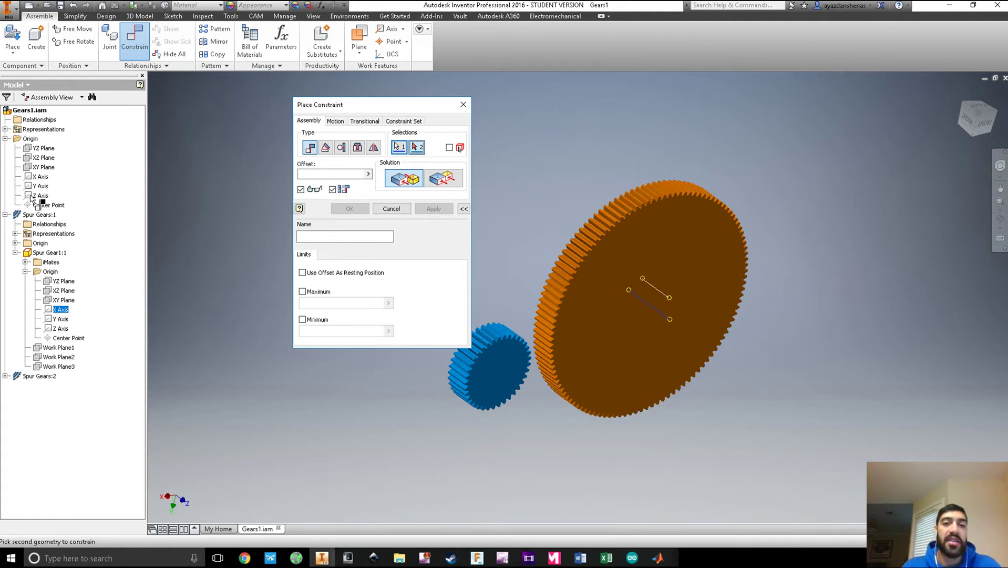
{"action": "left_click", "coordinate": [59, 329]}
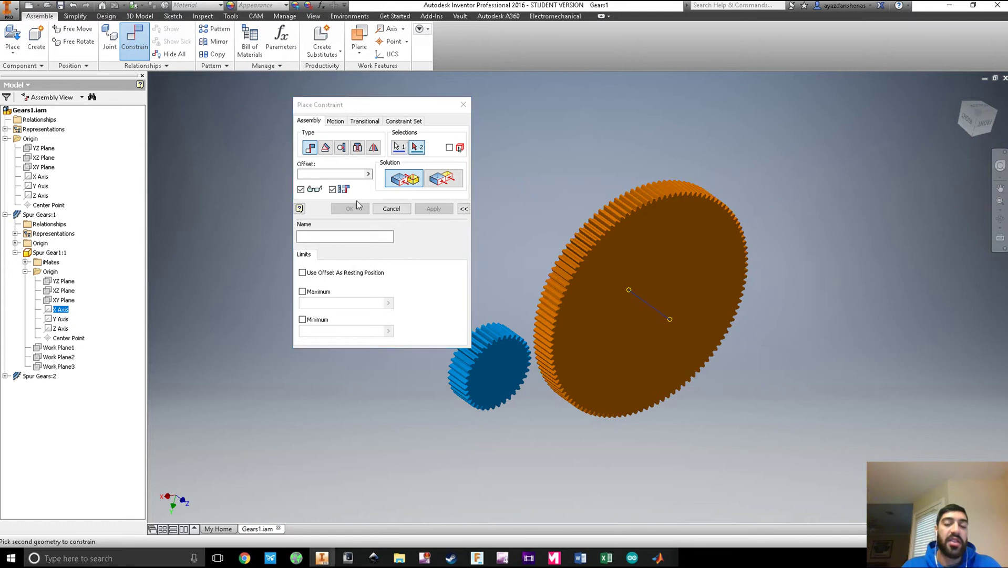
{"action": "left_click", "coordinate": [50, 329]}
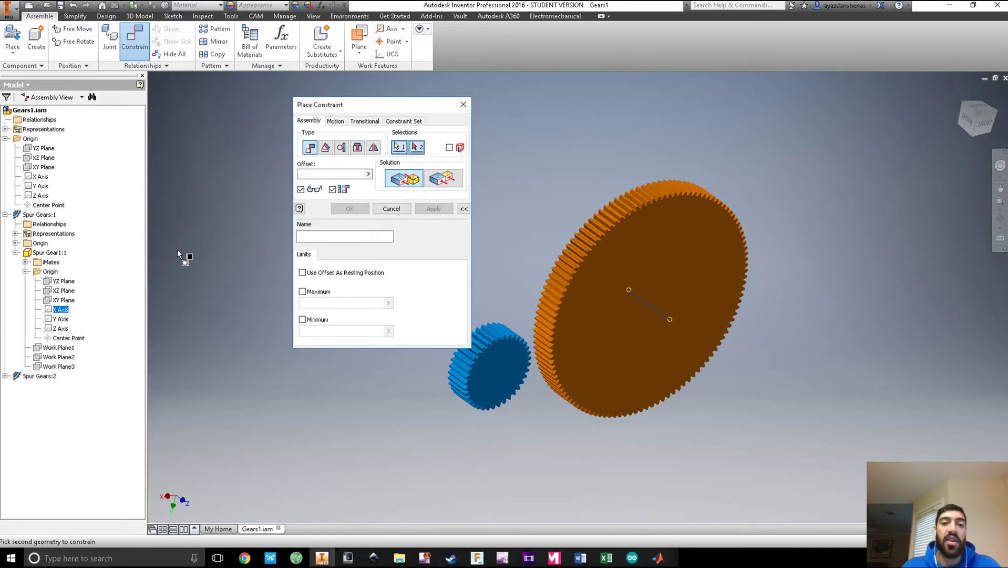
{"action": "left_click", "coordinate": [38, 197]}
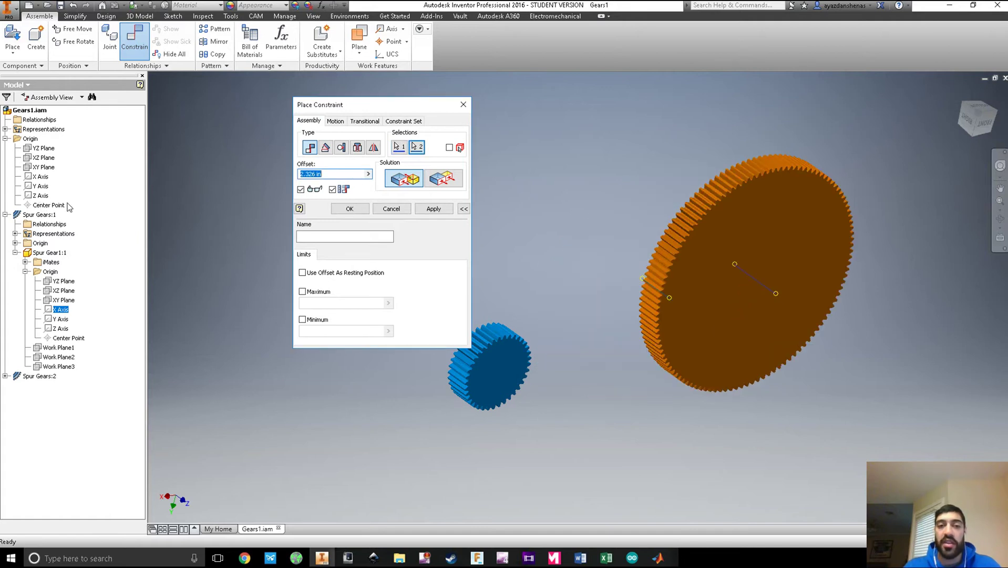
{"action": "left_click_drag", "start_coordinate": [385, 104], "coordinate": [329, 103]}
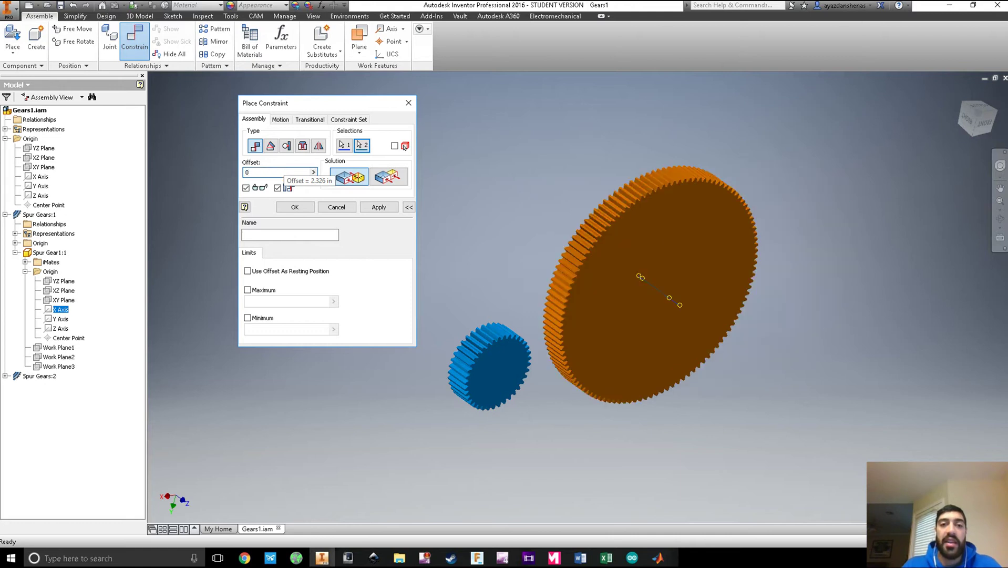
{"action": "left_click", "coordinate": [377, 208]}
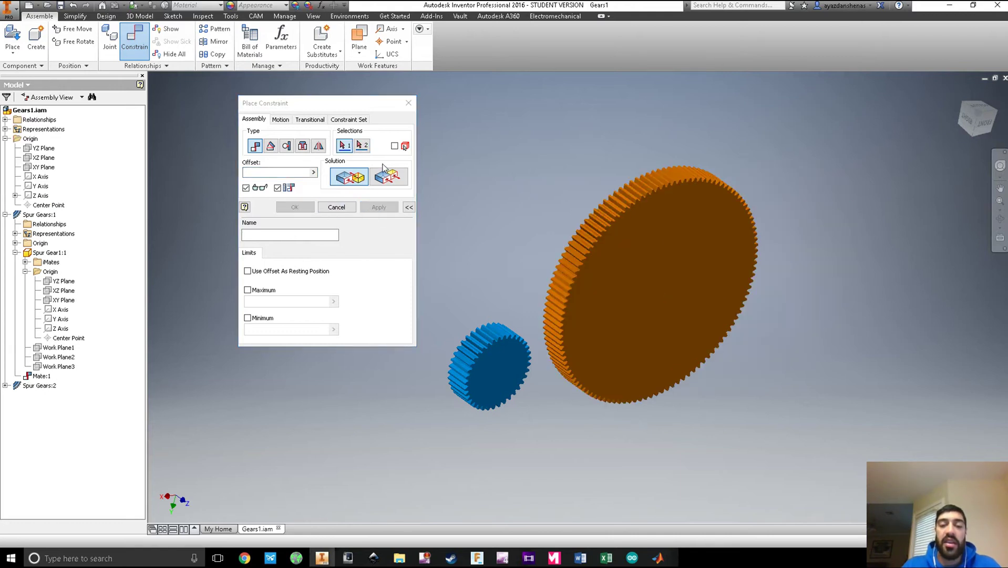
{"action": "left_click", "coordinate": [408, 103]}
Step: Drag the orange large gear away from the blue pinion, orbiting and panning the view
{"action": "left_click_drag", "start_coordinate": [662, 286], "coordinate": [535, 236]}
{"action": "middle_click_drag", "start_coordinate": [614, 417], "coordinate": [638, 247], "text": "shift"}
{"action": "left_click_drag", "start_coordinate": [648, 274], "coordinate": [614, 270]}
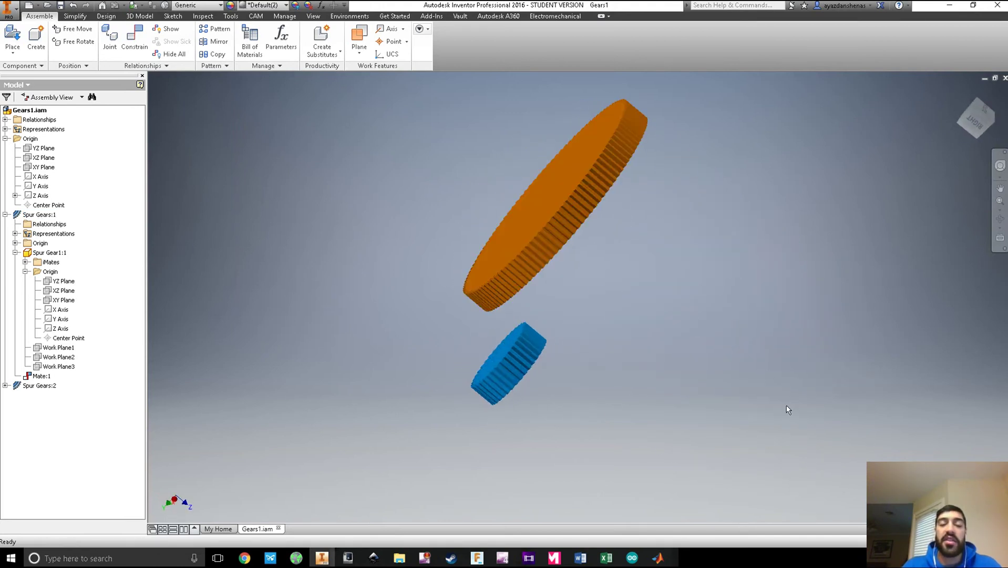
{"action": "middle_click_drag", "start_coordinate": [720, 402], "coordinate": [694, 283], "text": "shift"}
{"action": "left_click_drag", "start_coordinate": [614, 162], "coordinate": [608, 167]}
{"action": "middle_click_drag", "start_coordinate": [608, 166], "coordinate": [696, 243], "text": "shift"}
{"action": "left_click_drag", "start_coordinate": [601, 263], "coordinate": [646, 239]}
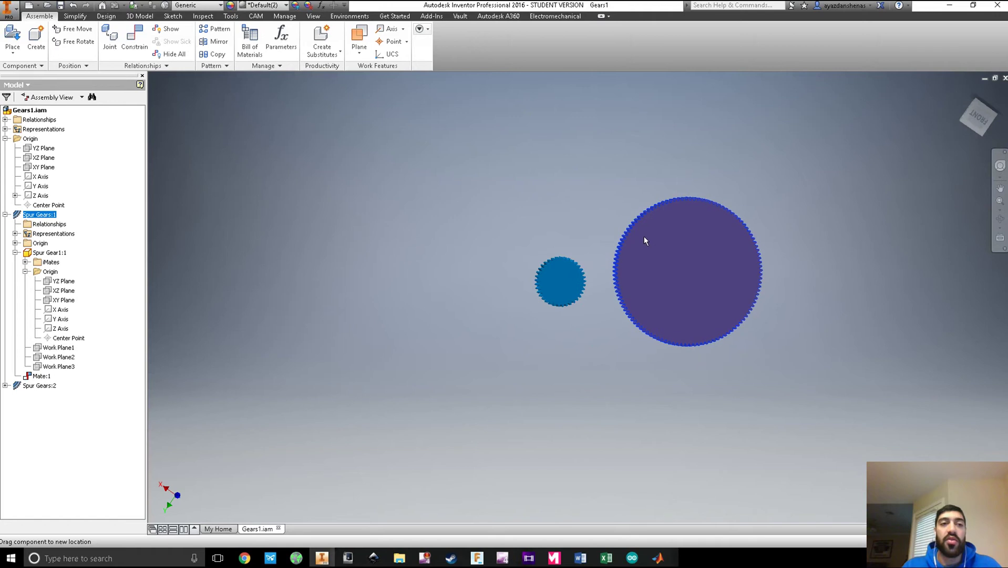
{"action": "left_click", "coordinate": [559, 365]}
{"action": "middle_click_drag", "start_coordinate": [497, 407], "coordinate": [398, 329], "text": "shift"}
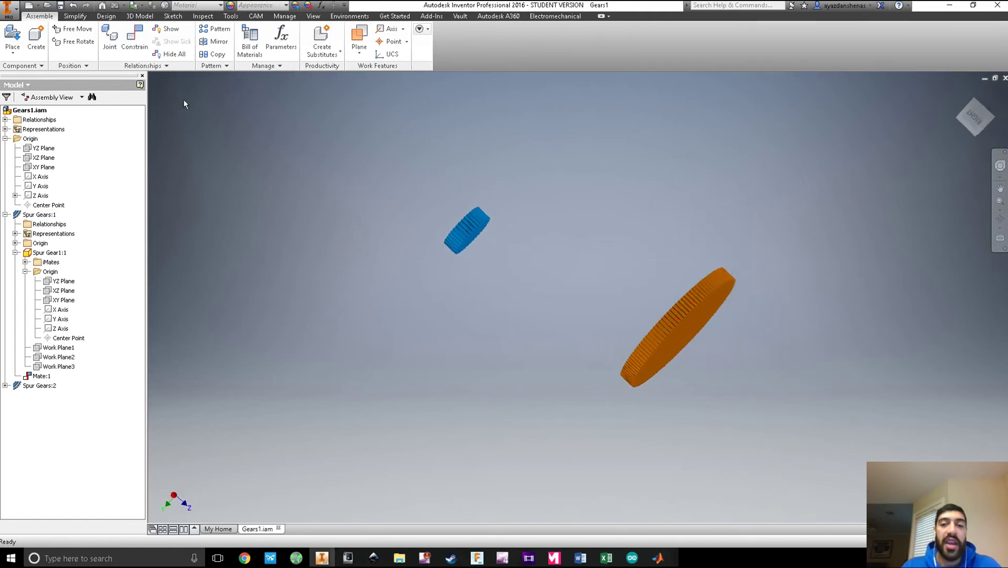
Step: Try mating the orange gear's XY Plane to the assembly XY Plane, then dismiss the unsolvable-assembly warning
{"action": "left_click", "coordinate": [135, 38]}
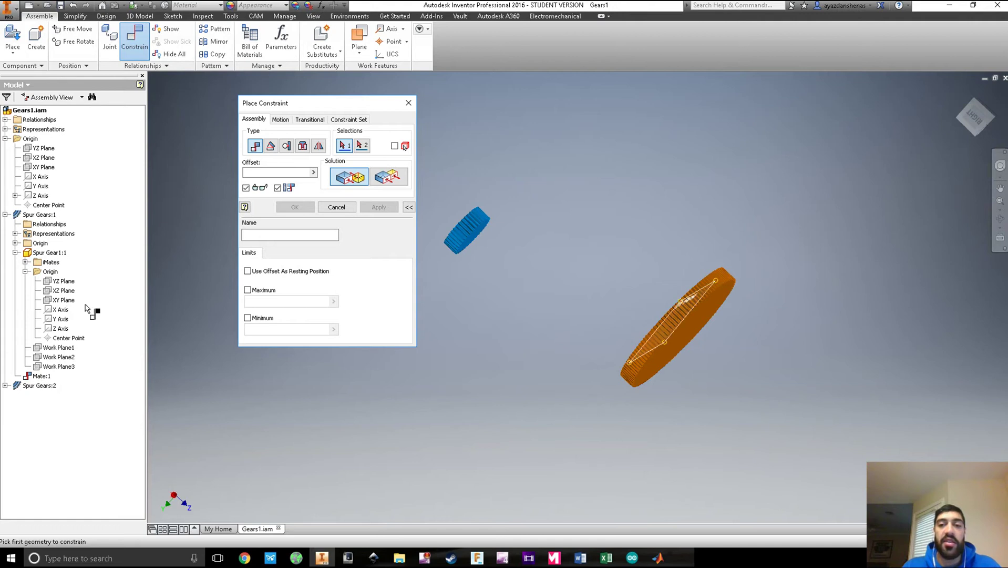
{"action": "middle_click_drag", "start_coordinate": [516, 387], "coordinate": [593, 284], "text": "shift"}
{"action": "scroll", "coordinate": [594, 284], "scroll_direction": "up", "scroll_amount": 4}
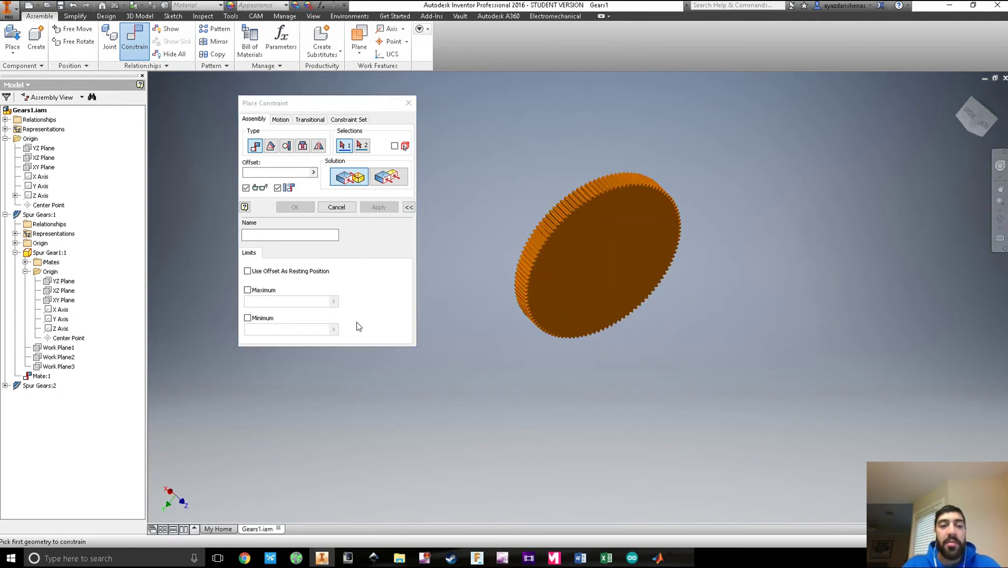
{"action": "left_click", "coordinate": [62, 292]}
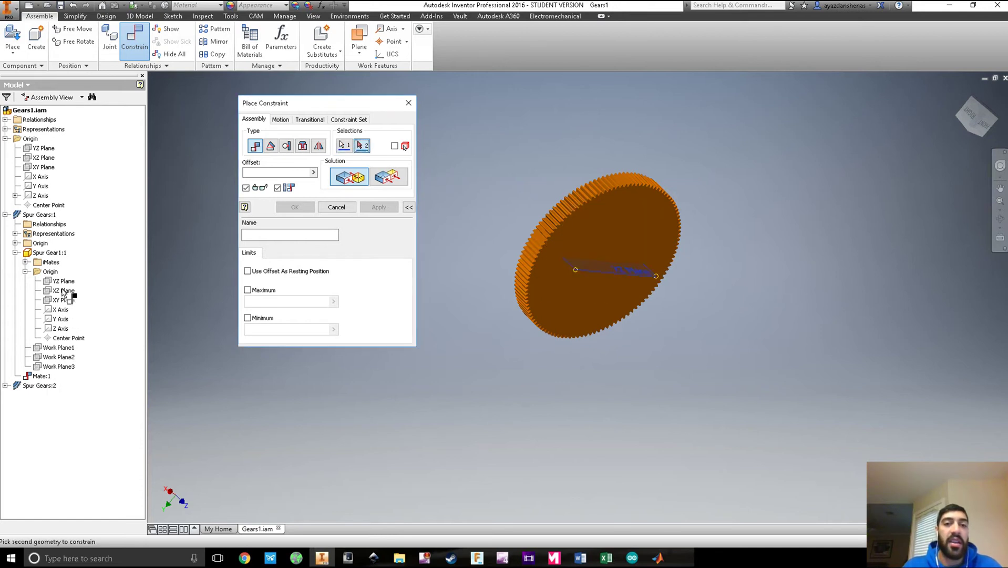
{"action": "left_click", "coordinate": [45, 167]}
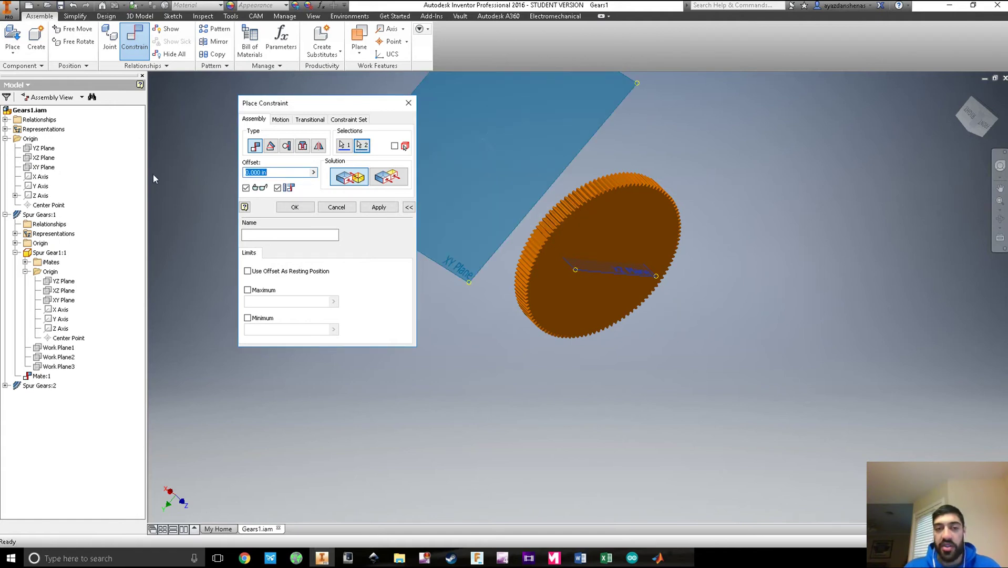
{"action": "left_click_drag", "start_coordinate": [298, 103], "coordinate": [213, 101]}
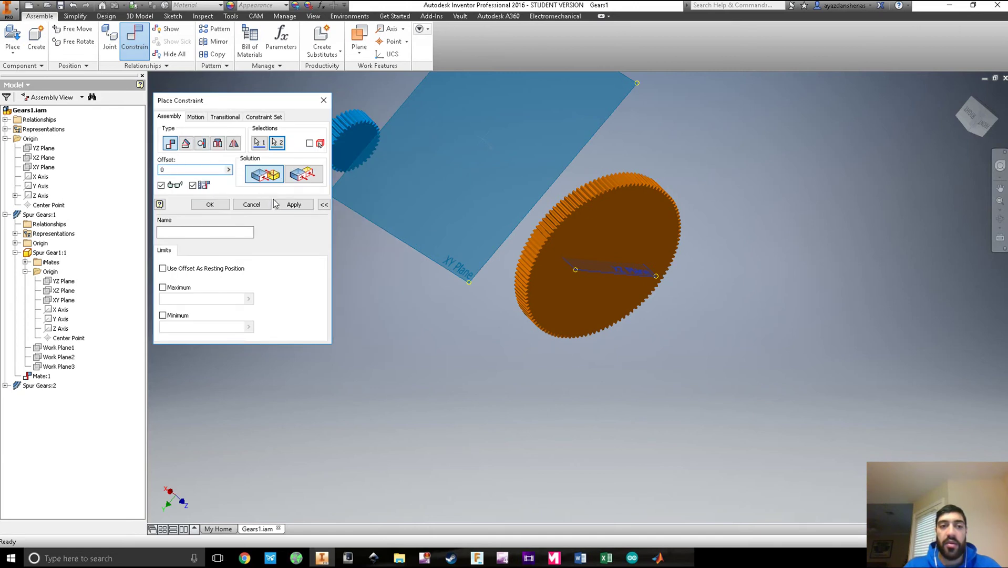
{"action": "left_click", "coordinate": [294, 205]}
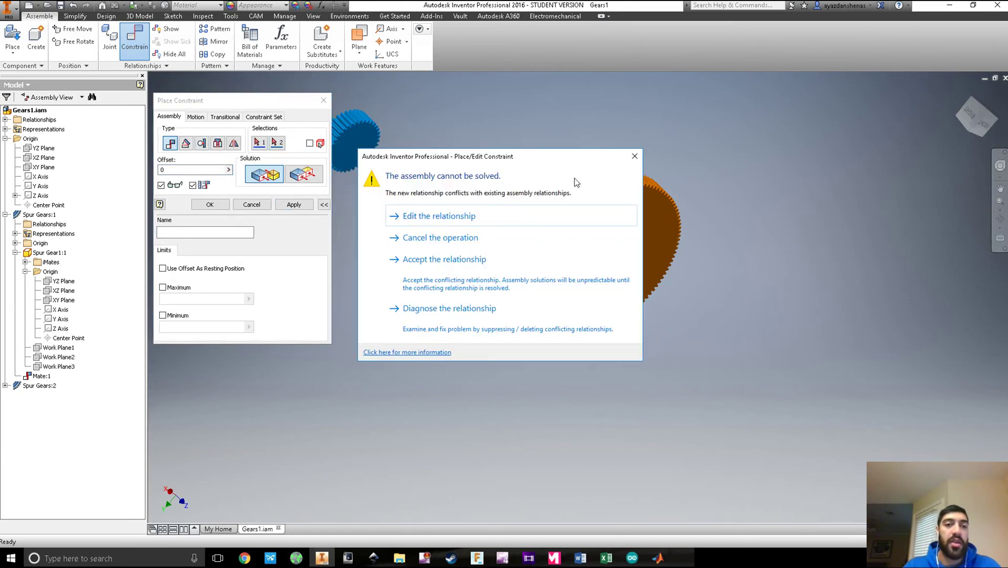
{"action": "left_click", "coordinate": [635, 157]}
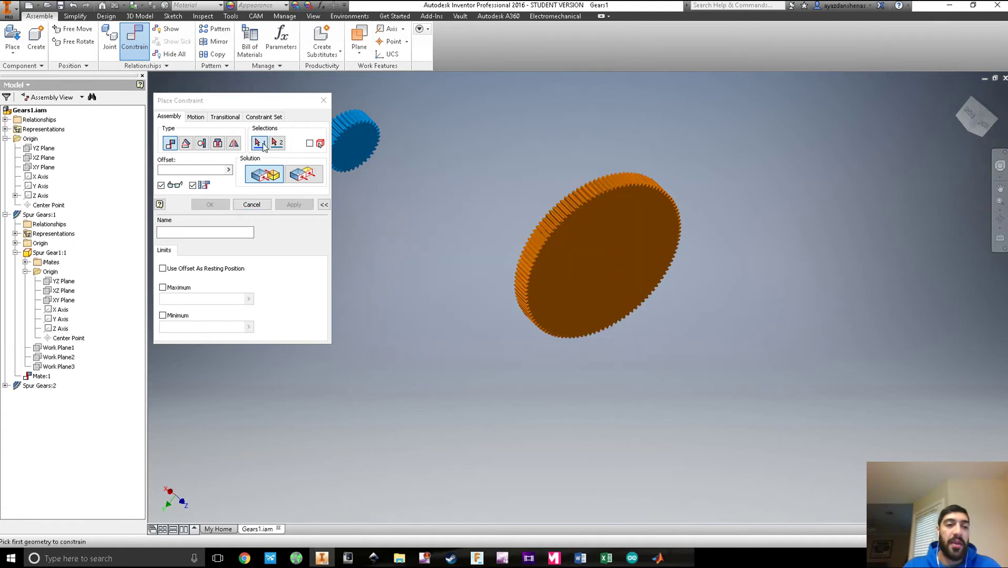
Step: Constrain the orange gear's XY Plane flush with the assembly XY Plane at 0 offset
{"action": "left_click", "coordinate": [64, 300]}
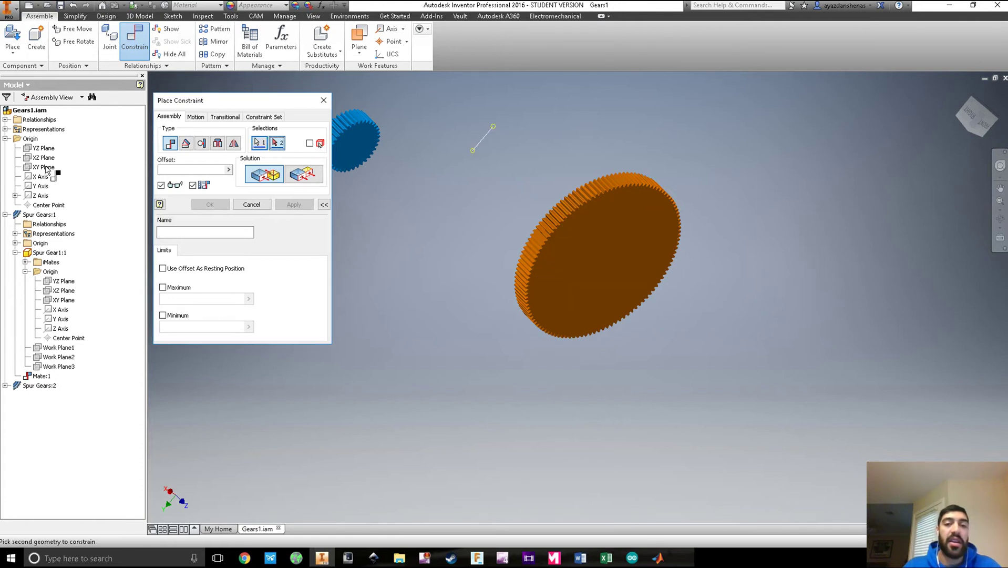
{"action": "left_click", "coordinate": [42, 168]}
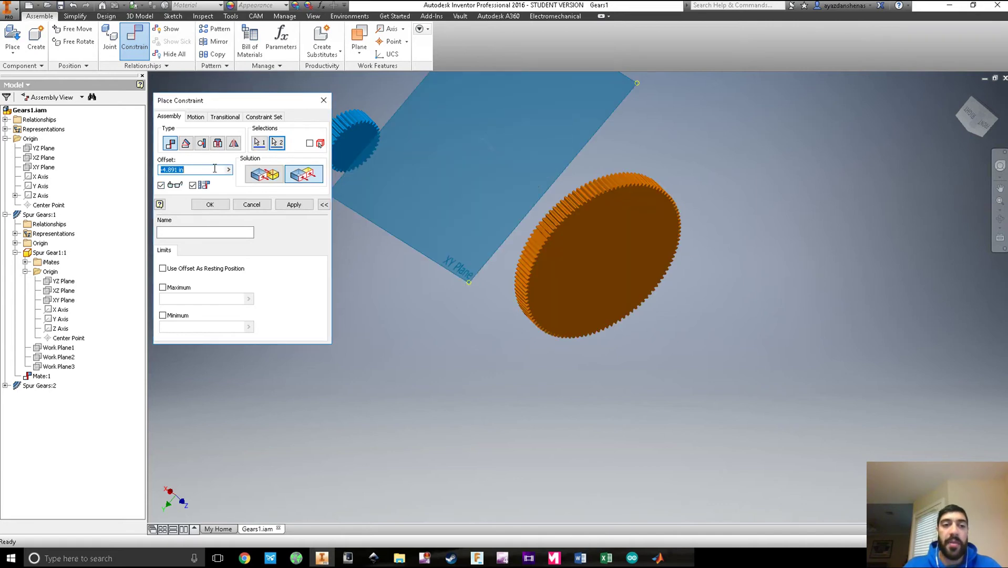
{"action": "type", "text": "0"}
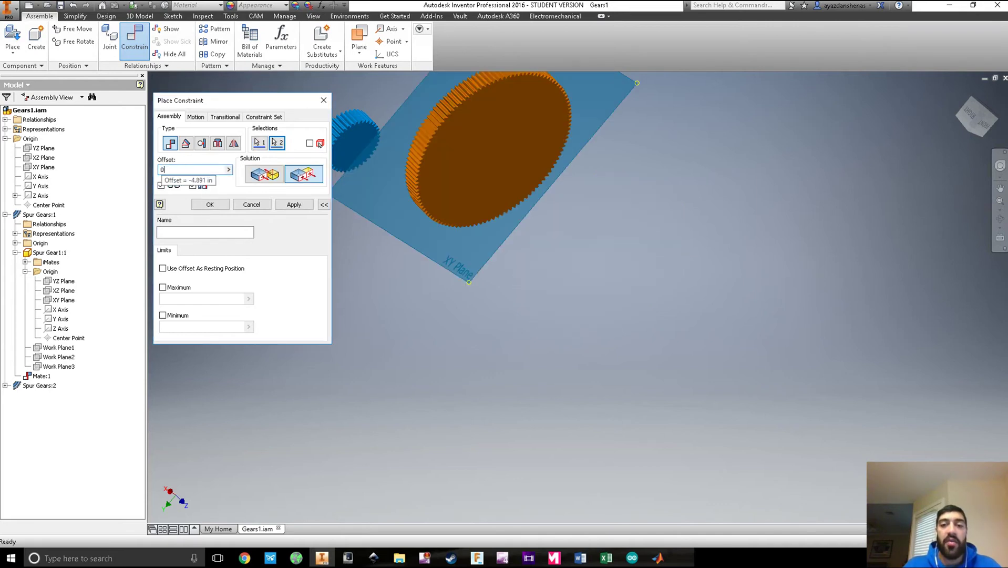
{"action": "left_click", "coordinate": [209, 204]}
{"action": "middle_click_drag", "start_coordinate": [325, 303], "coordinate": [412, 436]}
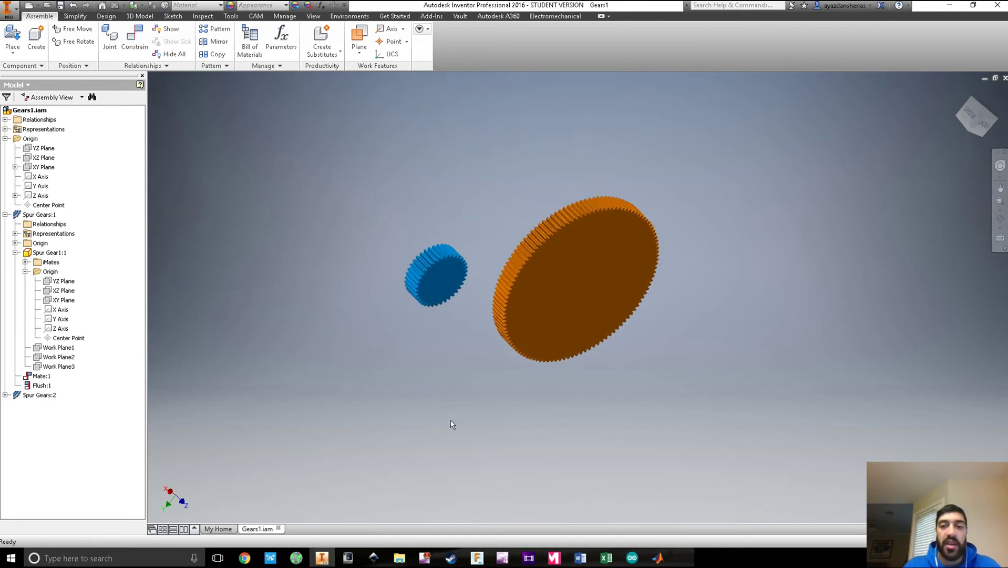
{"action": "left_click", "coordinate": [578, 257]}
Step: Orbit the view around the large orange gear from several angles
{"action": "key", "text": "Page_Up"}
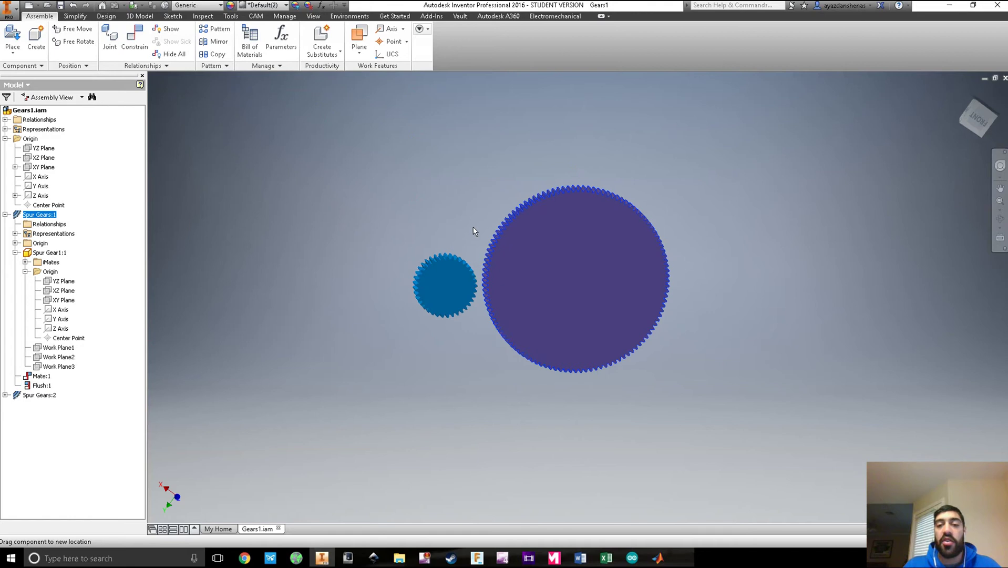
{"action": "middle_click_drag", "start_coordinate": [704, 190], "coordinate": [585, 315], "text": "shift"}
{"action": "left_click", "coordinate": [578, 217]}
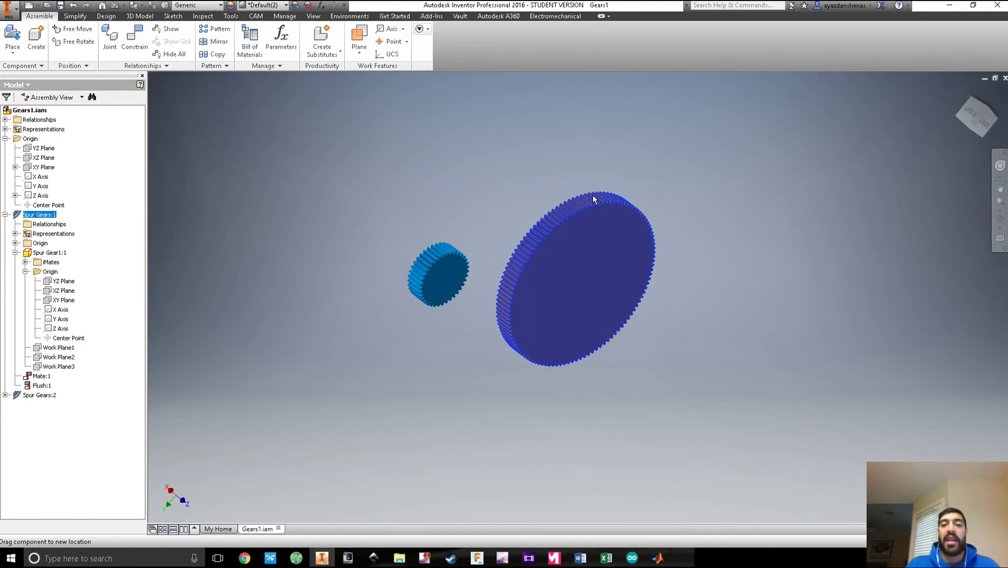
{"action": "middle_click_drag", "start_coordinate": [709, 353], "coordinate": [522, 168], "text": "shift"}
{"action": "scroll", "coordinate": [478, 247], "scroll_direction": "down", "scroll_amount": 2}
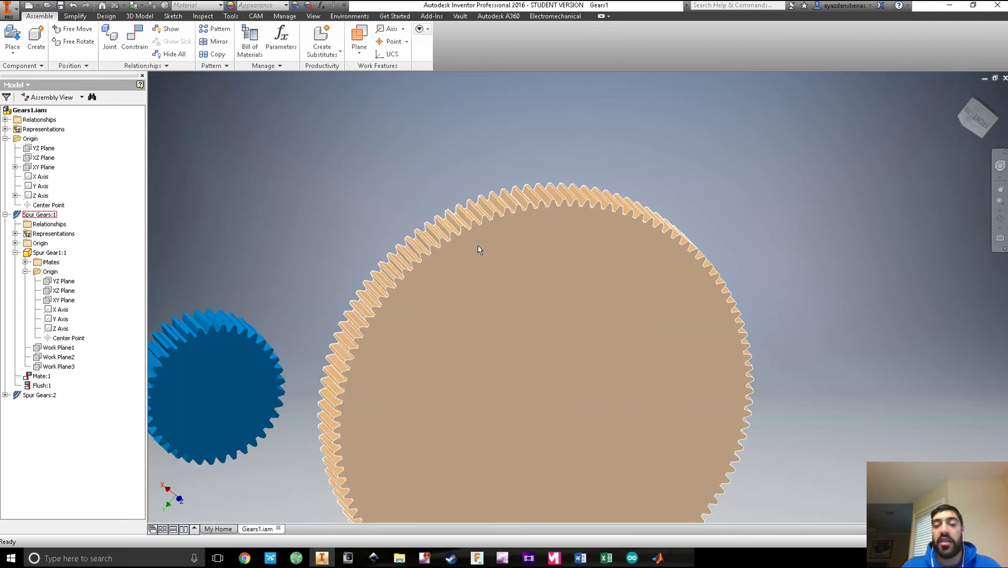
{"action": "middle_click_drag", "start_coordinate": [482, 302], "coordinate": [484, 237], "text": "shift"}
{"action": "scroll", "coordinate": [482, 240], "scroll_direction": "up", "scroll_amount": 2}
{"action": "left_click", "coordinate": [478, 200]}
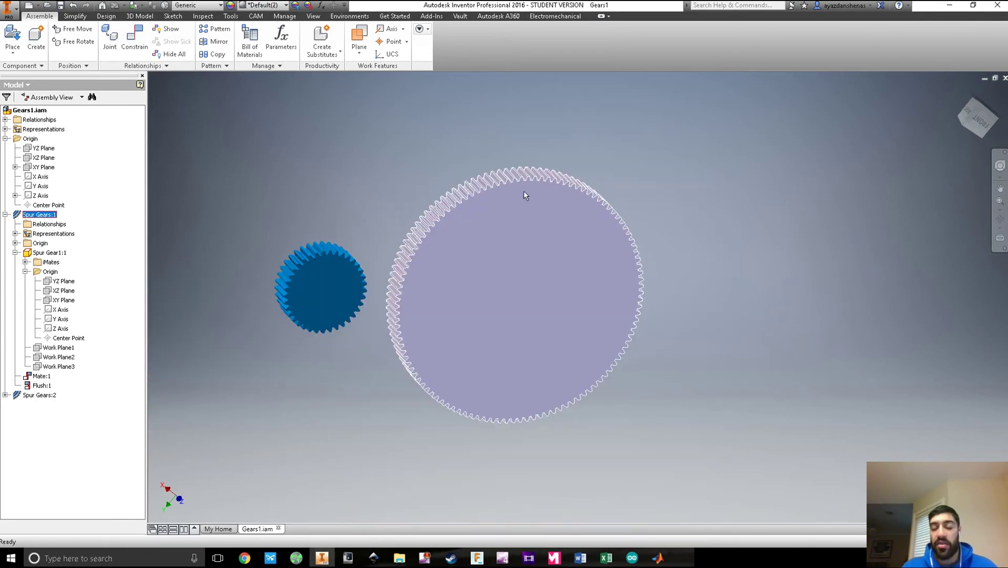
Step: Drag the orange and blue gears to test how freely they move
{"action": "left_click", "coordinate": [464, 123]}
{"action": "left_click_drag", "start_coordinate": [514, 187], "coordinate": [427, 172]}
{"action": "left_click", "coordinate": [383, 182]}
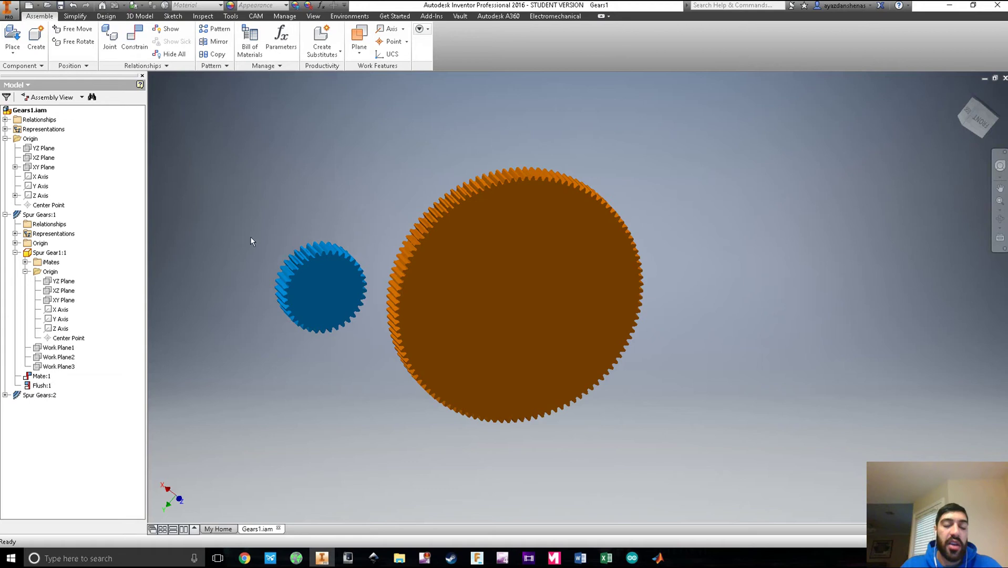
{"action": "middle_click_drag", "start_coordinate": [216, 323], "coordinate": [322, 304], "text": "shift"}
{"action": "left_click_drag", "start_coordinate": [323, 304], "coordinate": [333, 239]}
{"action": "left_click", "coordinate": [318, 258]}
{"action": "middle_click_drag", "start_coordinate": [317, 257], "coordinate": [446, 279], "text": "shift"}
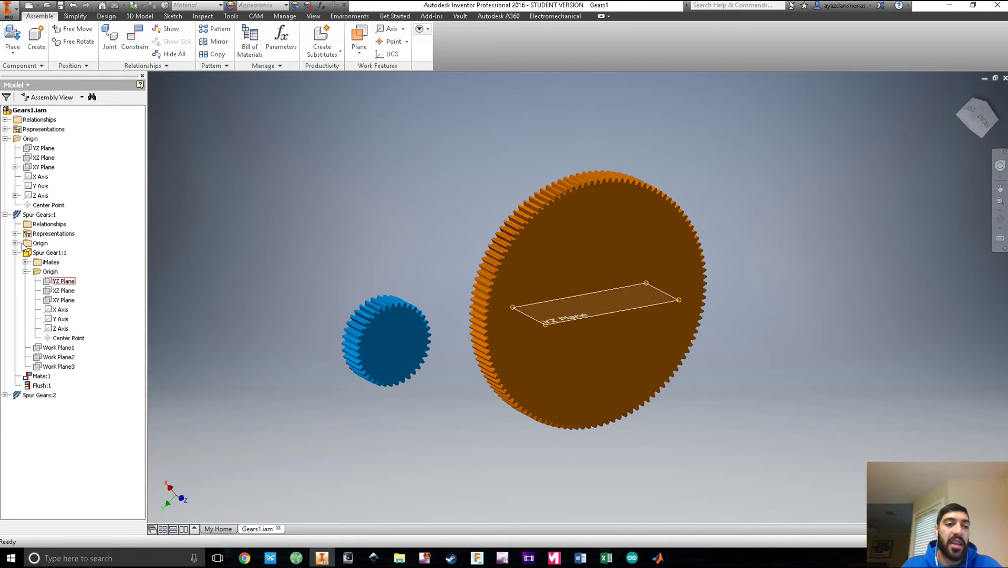
Step: Collapse Spur Gears:1 and expand Spur Gears:2 > Spur Gear2:1 > Origin, then start a new constraint
{"action": "left_click", "coordinate": [5, 214]}
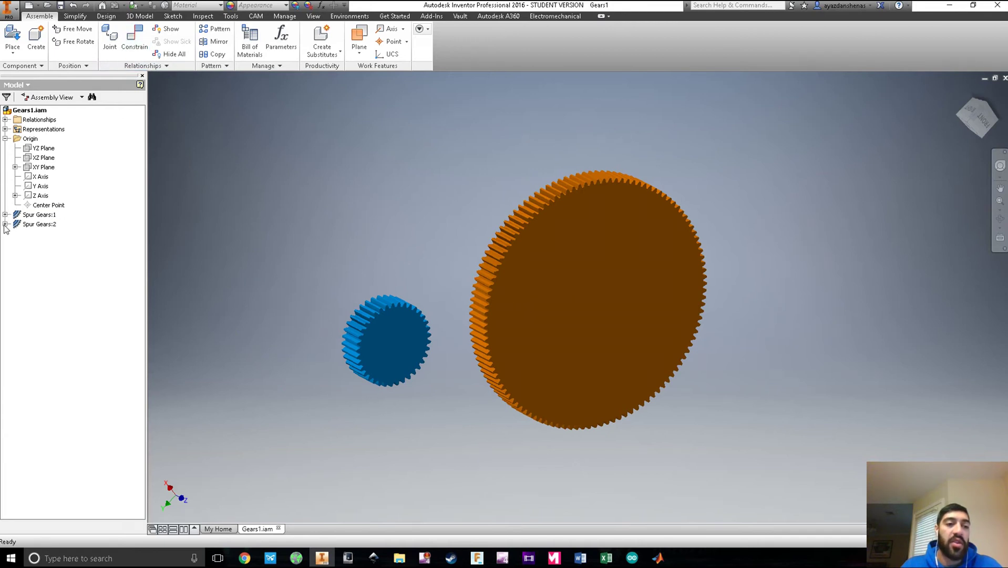
{"action": "left_click", "coordinate": [6, 224]}
{"action": "left_click", "coordinate": [15, 263]}
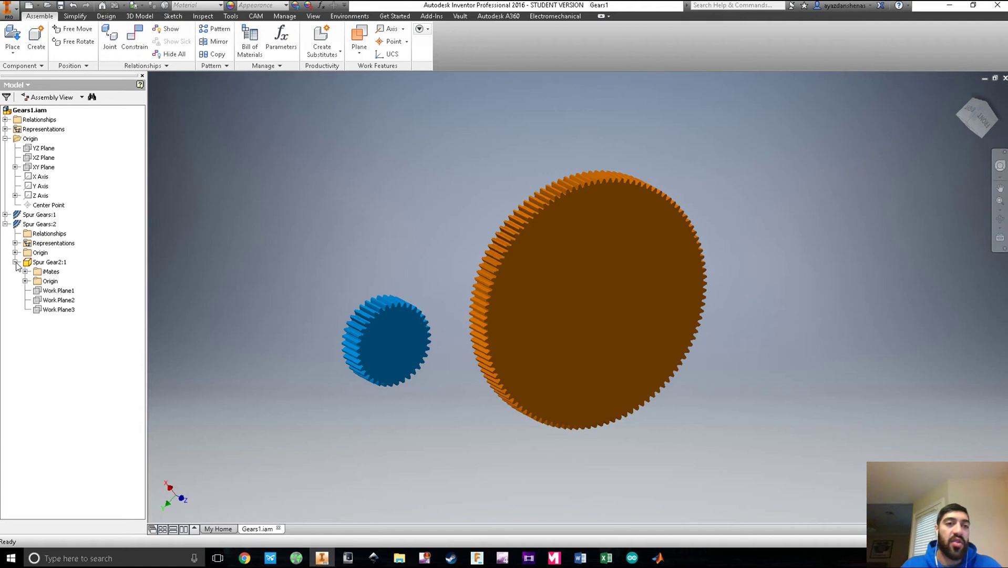
{"action": "left_click", "coordinate": [24, 281]}
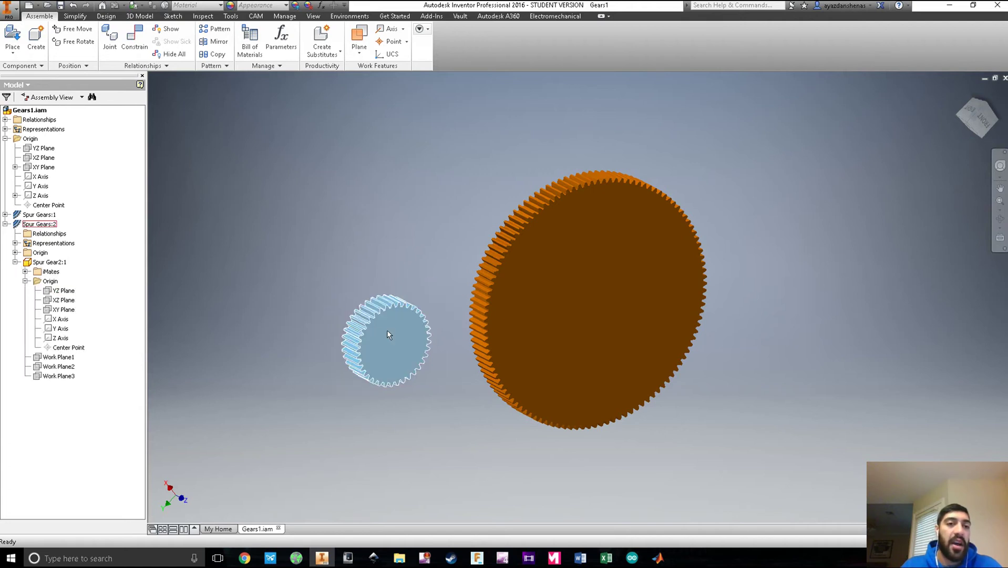
{"action": "left_click", "coordinate": [141, 41]}
Step: Mate the blue gear's axis to the assembly Z Axis with a 3 in offset instead of 3.599 in
{"action": "left_click_drag", "start_coordinate": [223, 100], "coordinate": [266, 89]}
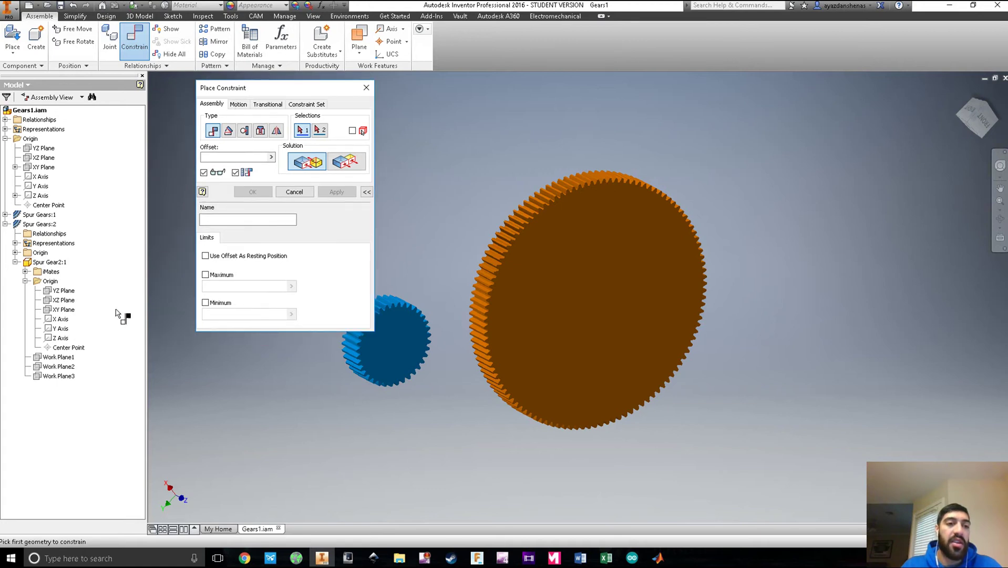
{"action": "left_click", "coordinate": [59, 338]}
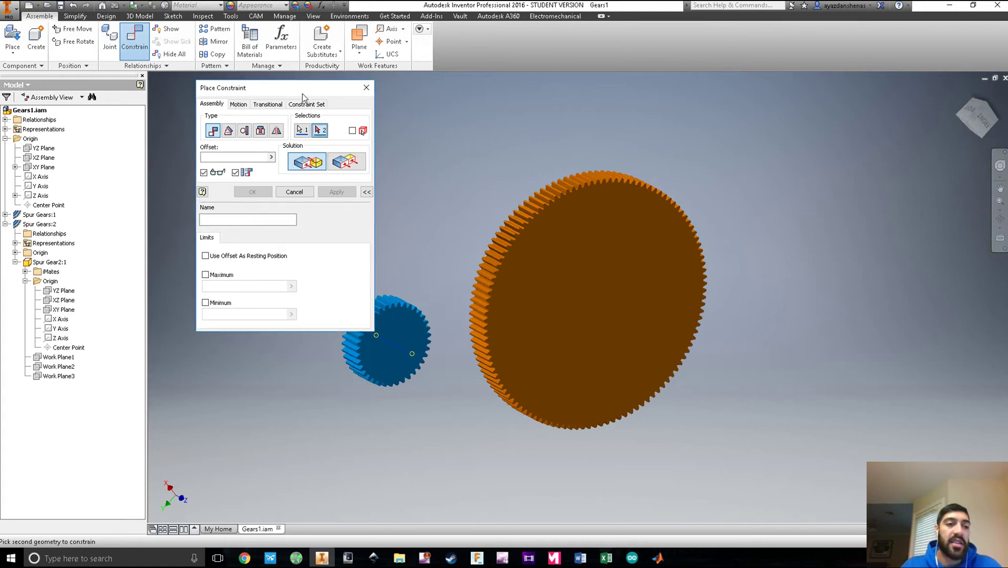
{"action": "left_click_drag", "start_coordinate": [311, 97], "coordinate": [270, 89]}
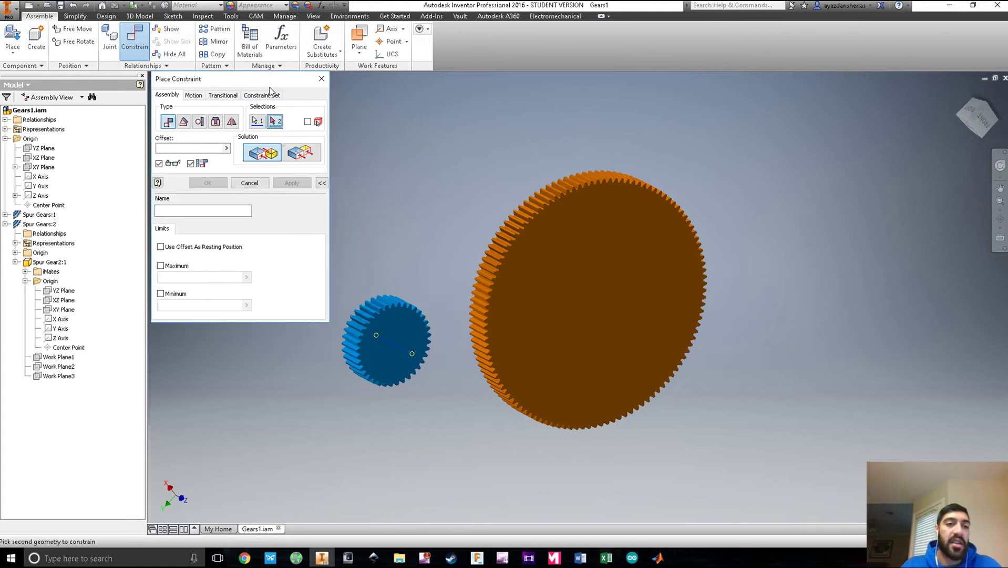
{"action": "left_click", "coordinate": [40, 195]}
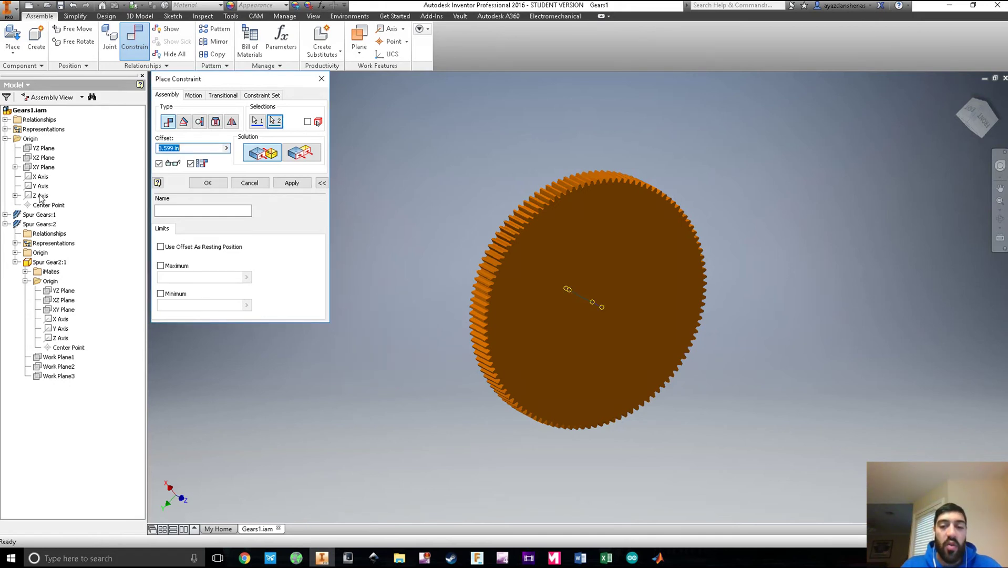
{"action": "middle_click_drag", "start_coordinate": [723, 368], "coordinate": [712, 450], "text": "shift"}
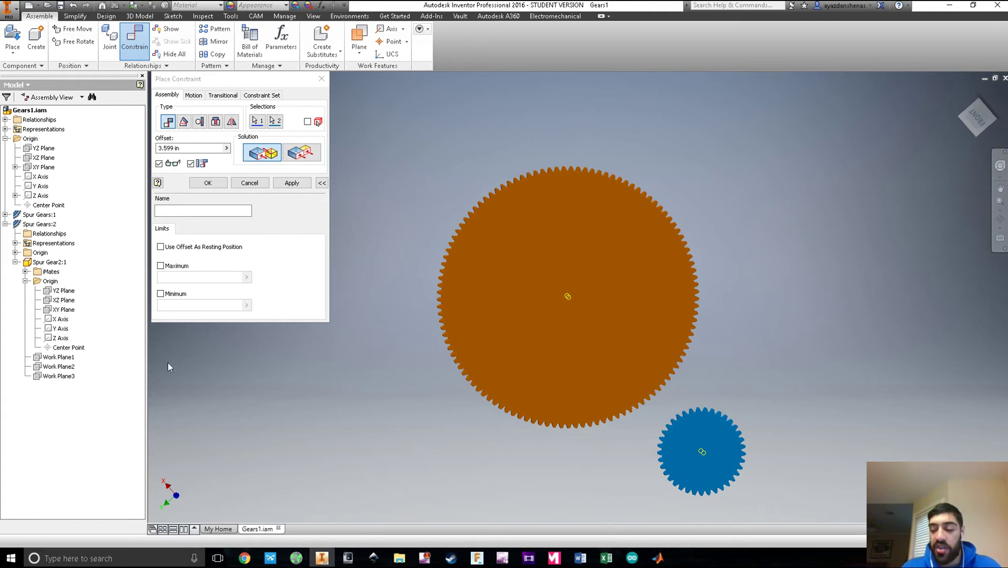
{"action": "left_click", "coordinate": [191, 147]}
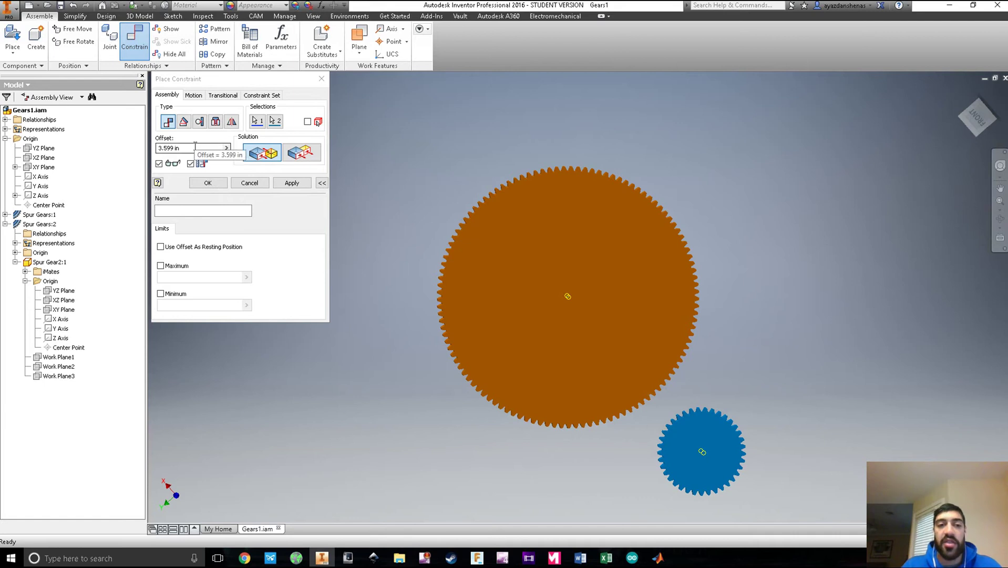
{"action": "type", "text": "3"}
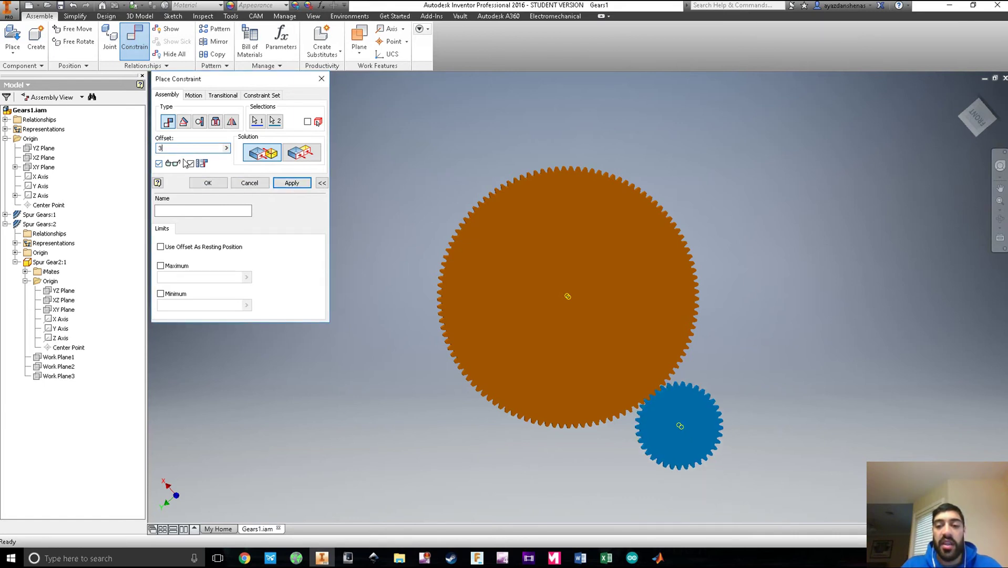
{"action": "left_click", "coordinate": [208, 182]}
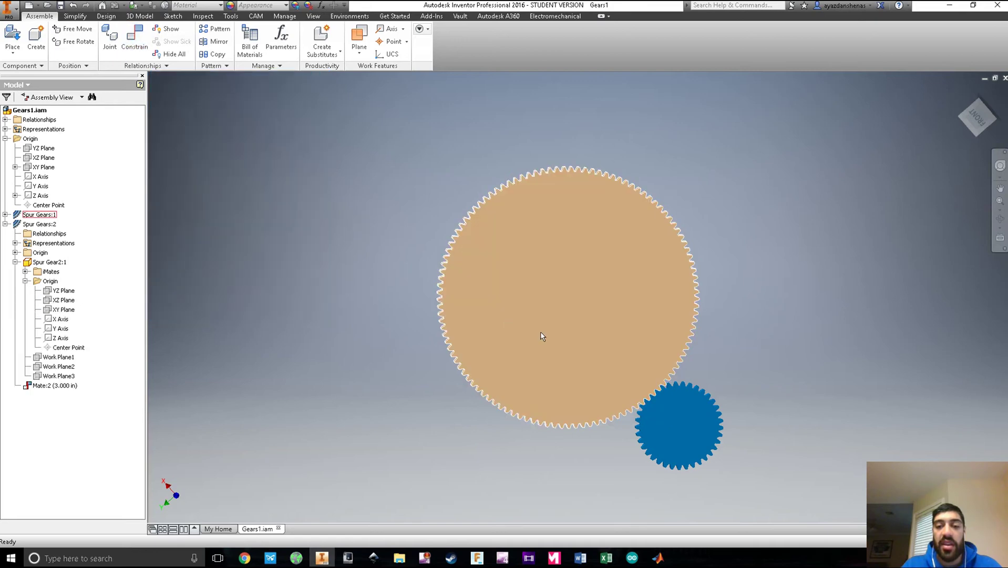
{"action": "scroll", "coordinate": [506, 319], "scroll_direction": "down", "scroll_amount": 3}
{"action": "scroll", "coordinate": [620, 378], "scroll_direction": "up", "scroll_amount": 4}
Step: Reopen Spur Gears:1 in Design Accelerator, check the 3 in center distance in Preview, and cancel
{"action": "mouse_move", "coordinate": [640, 395]}
{"action": "middle_mouse_down", "text": "shift"}
{"action": "mouse_move", "coordinate": [612, 390]}
{"action": "mouse_move", "coordinate": [637, 391]}
{"action": "middle_mouse_up", "text": "shift"}
{"action": "scroll", "coordinate": [611, 390], "scroll_direction": "down", "scroll_amount": 6}
{"action": "scroll", "coordinate": [637, 390], "scroll_direction": "up", "scroll_amount": 4}
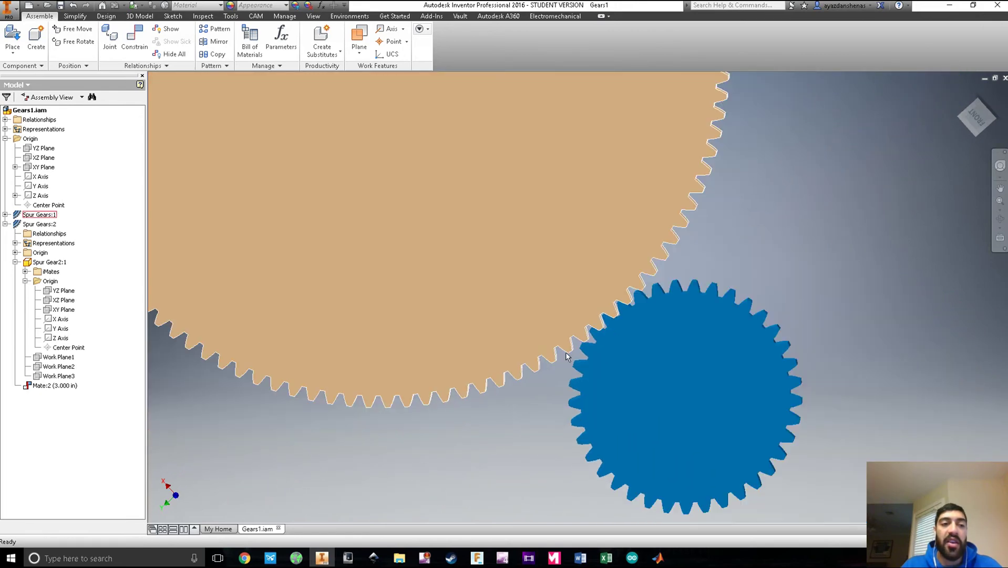
{"action": "left_click", "coordinate": [36, 216]}
{"action": "right_click", "coordinate": [35, 215]}
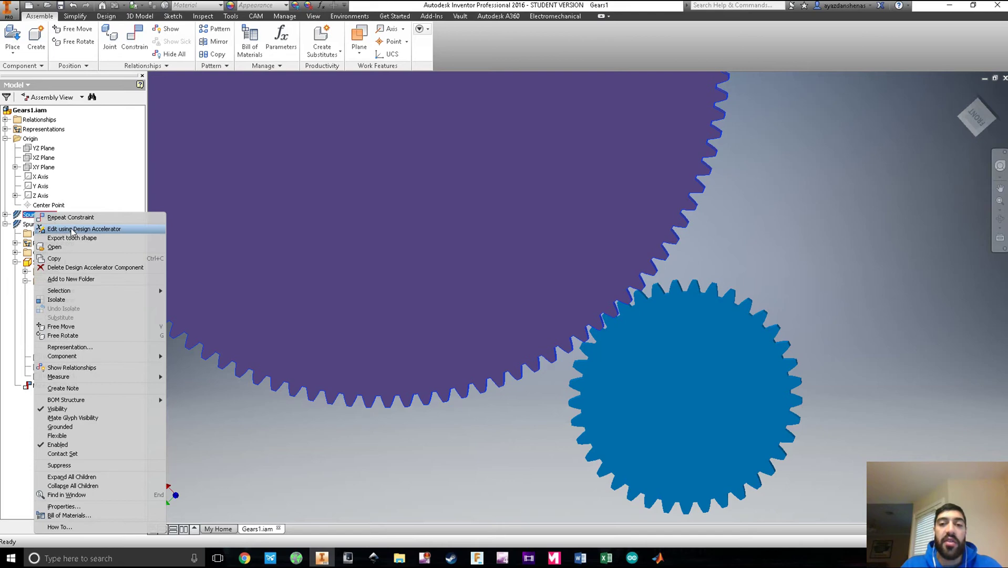
{"action": "left_click", "coordinate": [53, 229]}
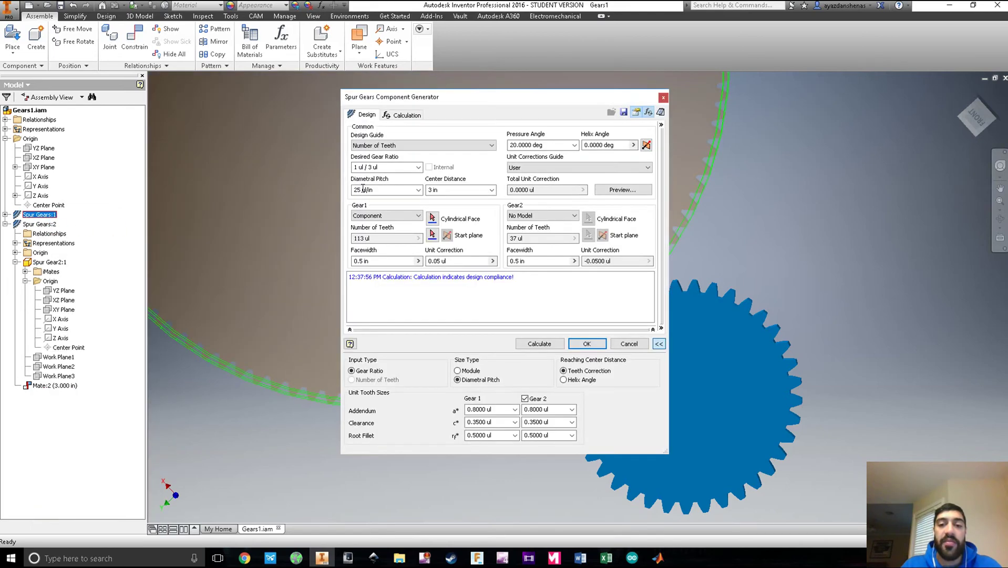
{"action": "left_click", "coordinate": [611, 192]}
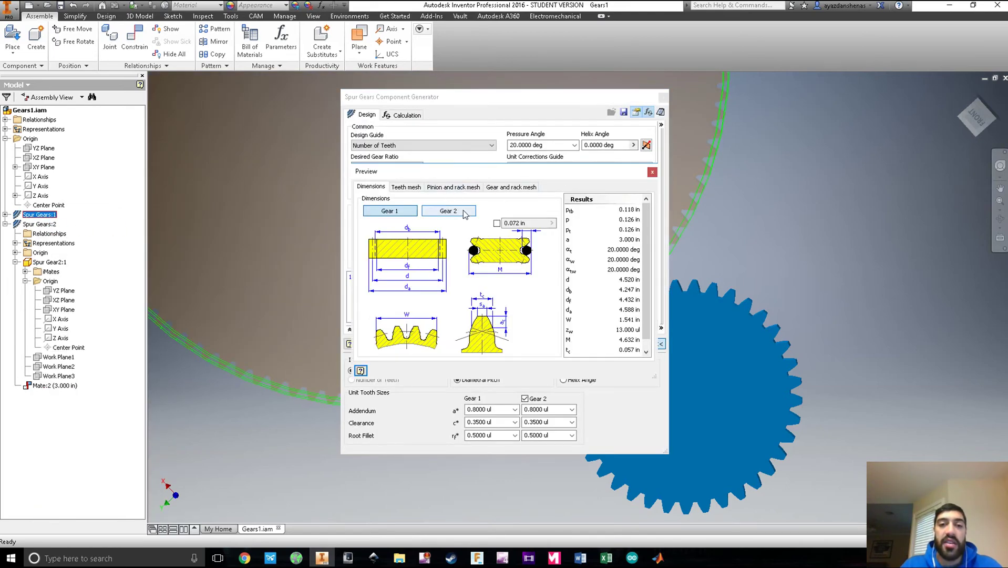
{"action": "left_click", "coordinate": [652, 172]}
{"action": "double_click", "coordinate": [443, 189]}
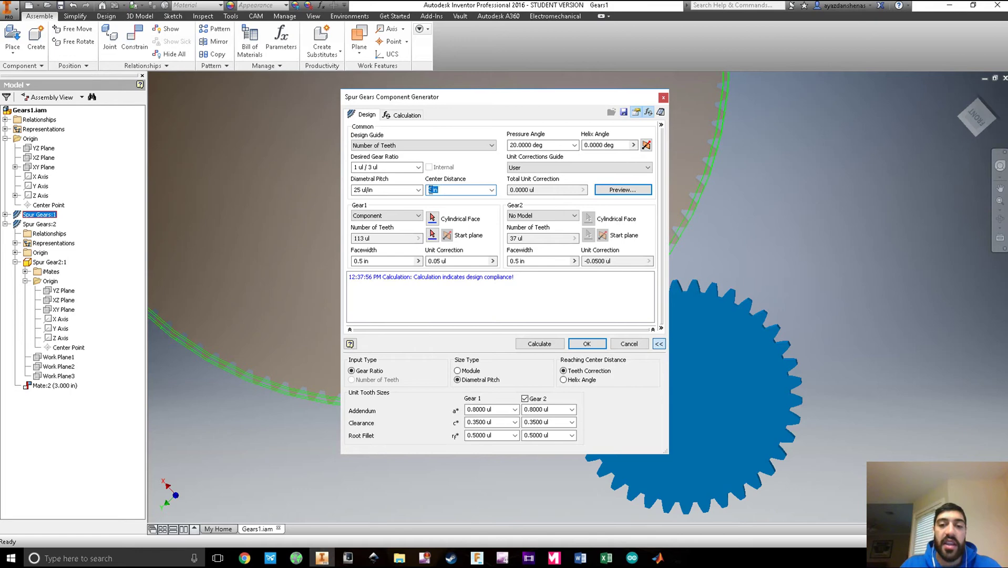
{"action": "left_click", "coordinate": [586, 343]}
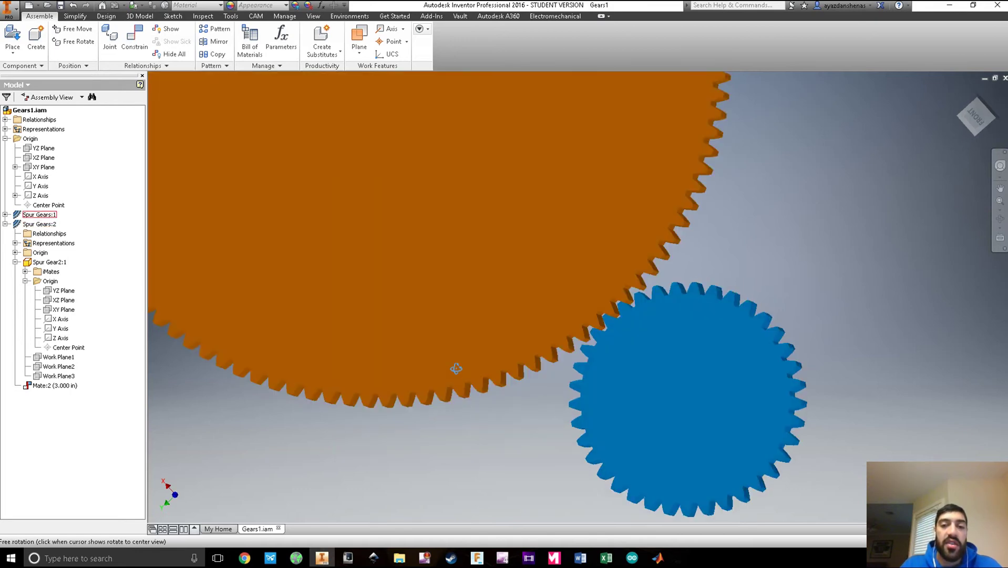
Step: Drag the blue gear around the orange gear's rim to a new meshing position
{"action": "middle_click_drag", "start_coordinate": [457, 366], "coordinate": [517, 364], "text": "shift"}
{"action": "left_click_drag", "start_coordinate": [518, 364], "coordinate": [582, 250]}
{"action": "middle_click_drag", "start_coordinate": [582, 250], "coordinate": [542, 344], "text": "shift"}
{"action": "left_click_drag", "start_coordinate": [542, 344], "coordinate": [489, 376]}
{"action": "middle_click_drag", "start_coordinate": [490, 376], "coordinate": [921, 367], "text": "shift"}
{"action": "left_click_drag", "start_coordinate": [921, 367], "coordinate": [636, 363]}
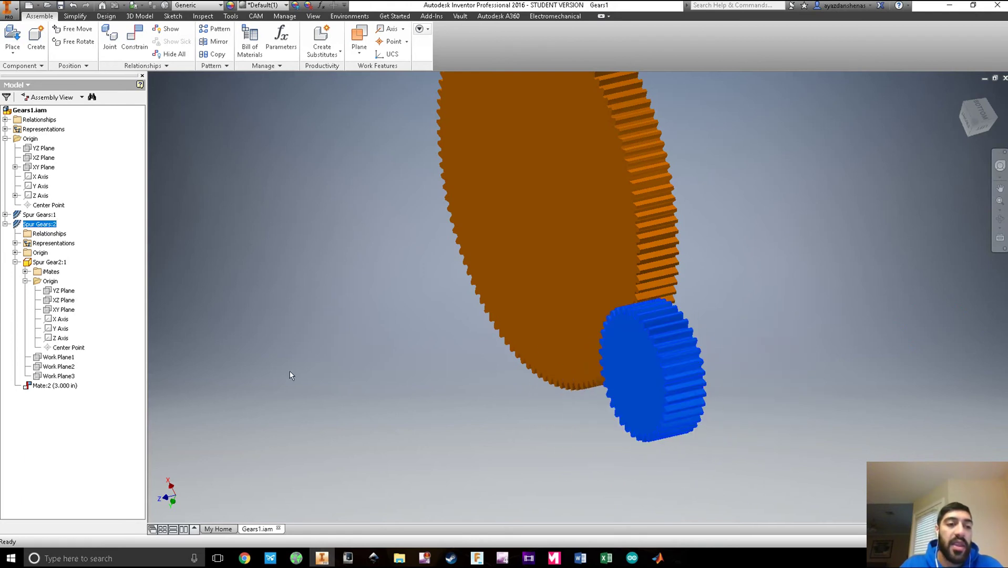
Step: Constrain the blue gear's XY Plane flush with the assembly XY Plane at 0 offset
{"action": "left_click", "coordinate": [271, 367]}
{"action": "left_click", "coordinate": [135, 38]}
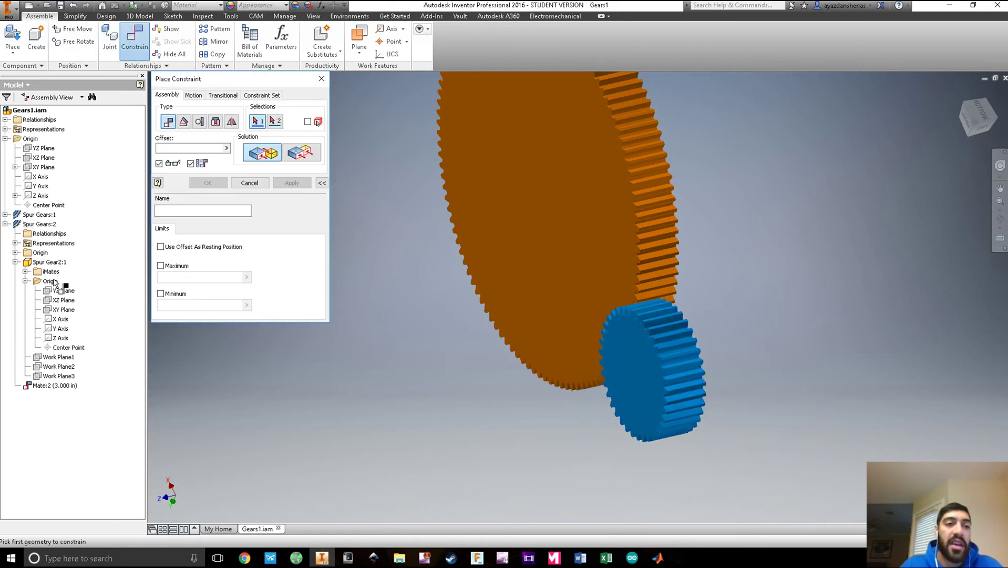
{"action": "left_click", "coordinate": [59, 312]}
{"action": "left_click", "coordinate": [34, 167]}
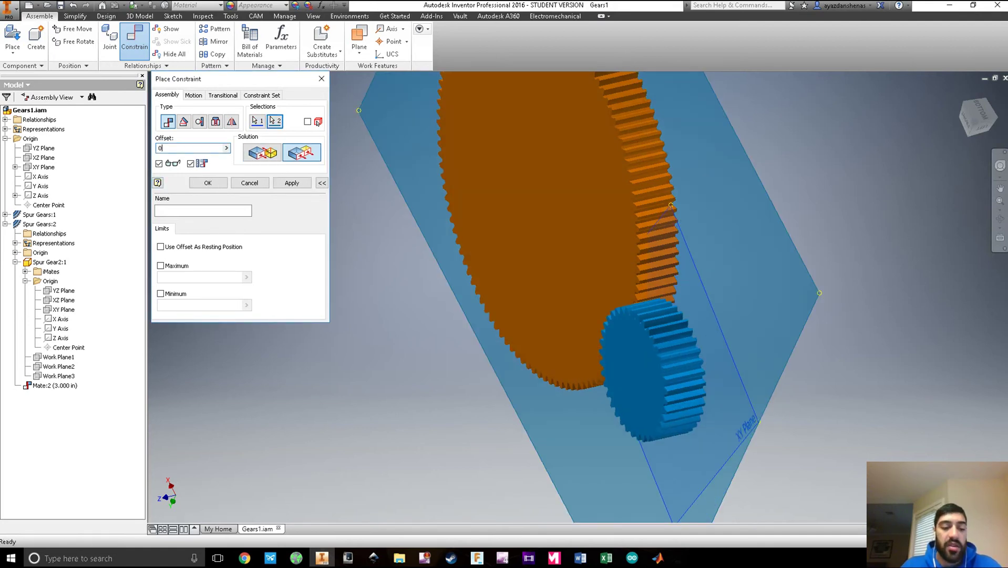
{"action": "type", "text": "0"}
{"action": "left_click", "coordinate": [292, 182]}
{"action": "scroll", "coordinate": [604, 381], "scroll_direction": "up", "scroll_amount": 5}
{"action": "key", "text": "Escape"}
Step: Drag the blue gear around the orange gear to test, settling it on the right side
{"action": "left_click_drag", "start_coordinate": [806, 453], "coordinate": [779, 176]}
{"action": "key", "text": "F5"}
{"action": "scroll", "coordinate": [719, 316], "scroll_direction": "down", "scroll_amount": 2}
{"action": "left_click_drag", "start_coordinate": [782, 211], "coordinate": [703, 268]}
{"action": "left_click", "coordinate": [740, 305]}
{"action": "left_click_drag", "start_coordinate": [824, 299], "coordinate": [809, 222]}
{"action": "left_click", "coordinate": [810, 221]}
{"action": "middle_click_drag", "start_coordinate": [809, 221], "coordinate": [525, 225], "text": "shift"}
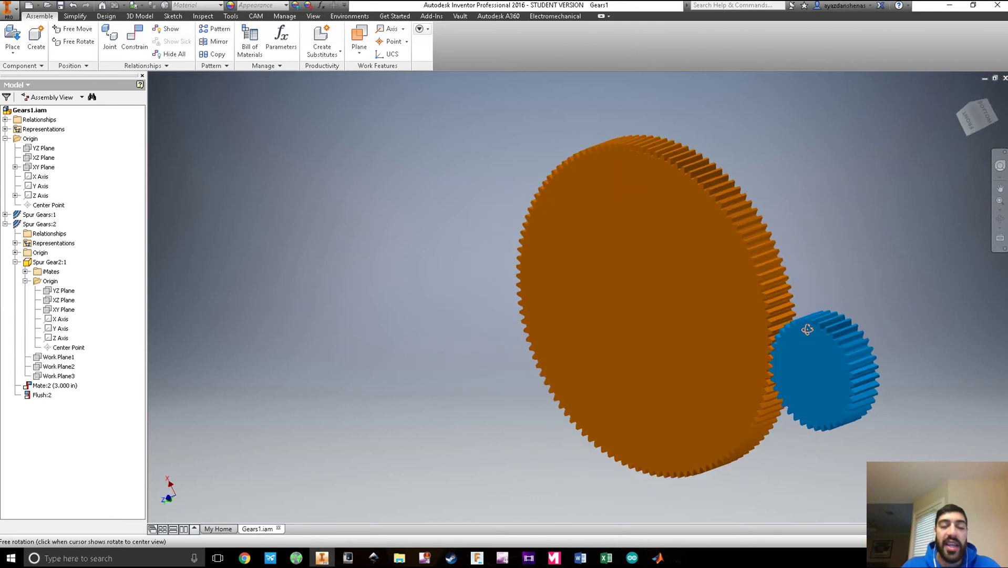
Step: Mate the gear's Z Axis to the YZ Plane with 0 offset
{"action": "left_click", "coordinate": [134, 39]}
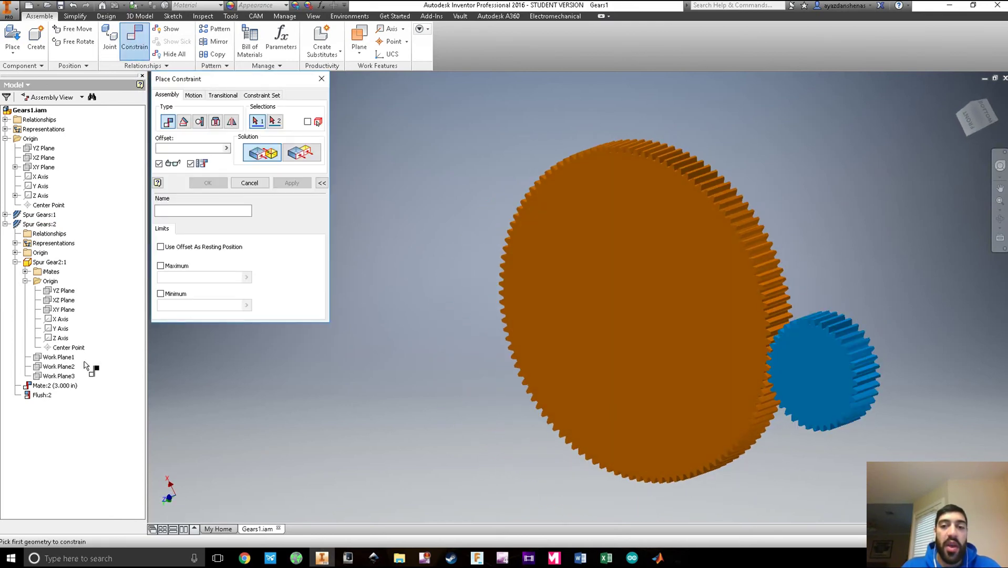
{"action": "left_click", "coordinate": [56, 340]}
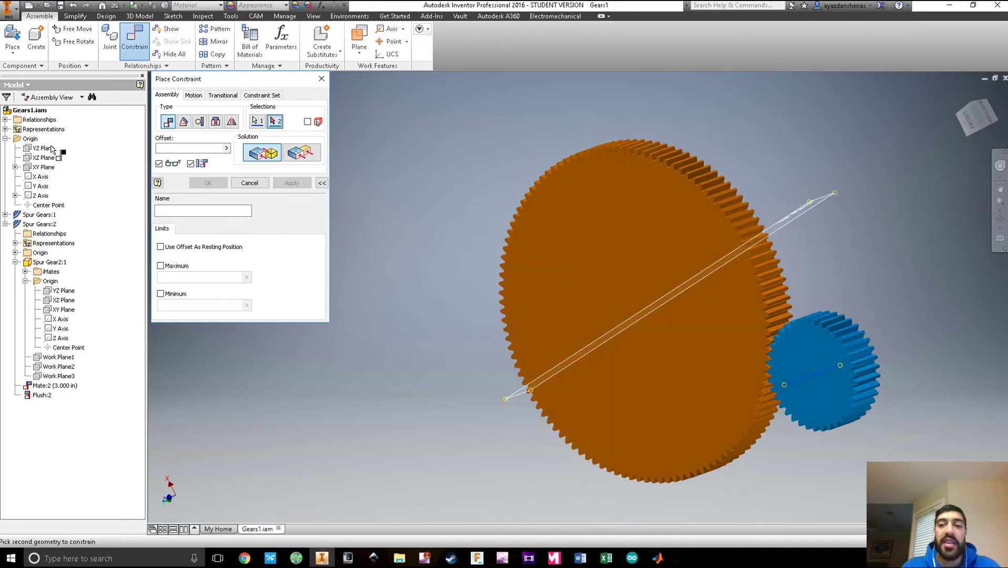
{"action": "left_click", "coordinate": [51, 148]}
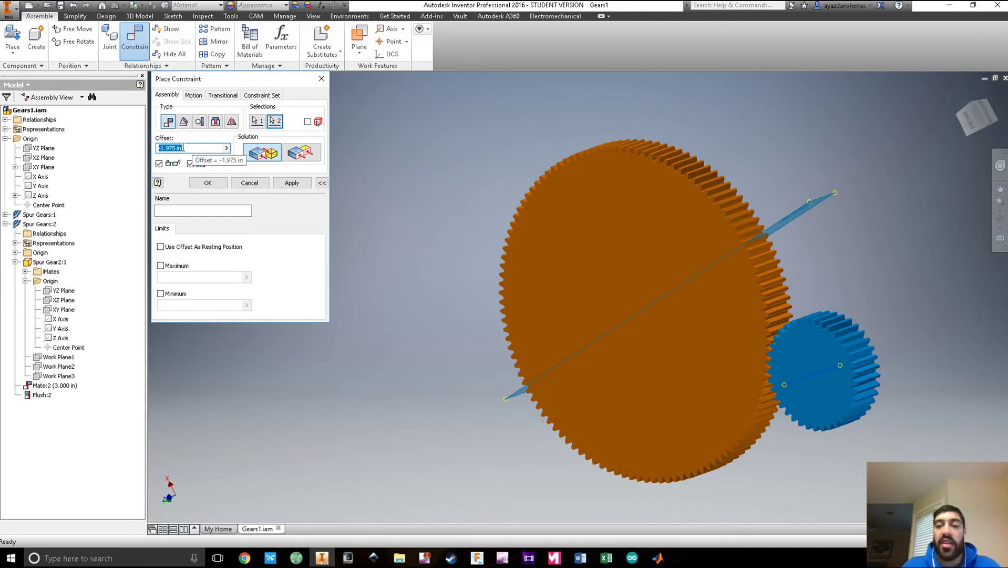
{"action": "type", "text": "0"}
{"action": "left_click", "coordinate": [208, 183]}
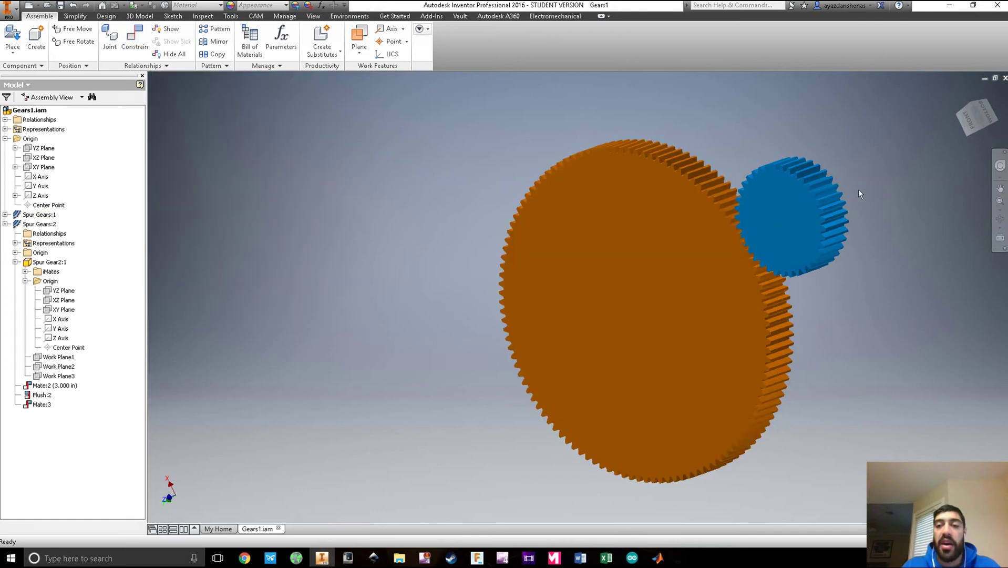
Step: Reposition the blue gear around the orange gear and orbit to a head-on front view
{"action": "left_click", "coordinate": [813, 208]}
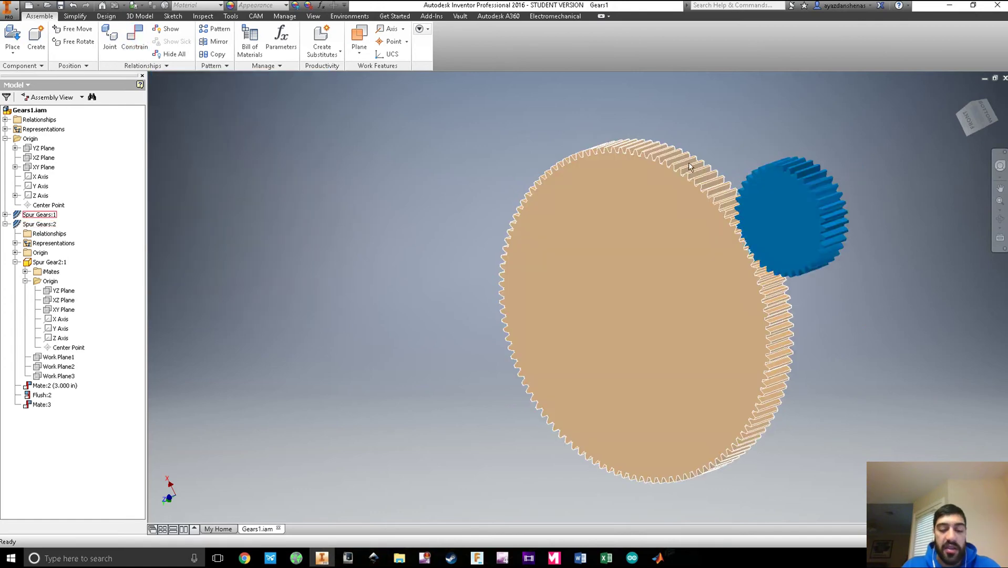
{"action": "left_click_drag", "start_coordinate": [823, 237], "coordinate": [824, 256]}
{"action": "left_click_drag", "start_coordinate": [787, 164], "coordinate": [788, 167]}
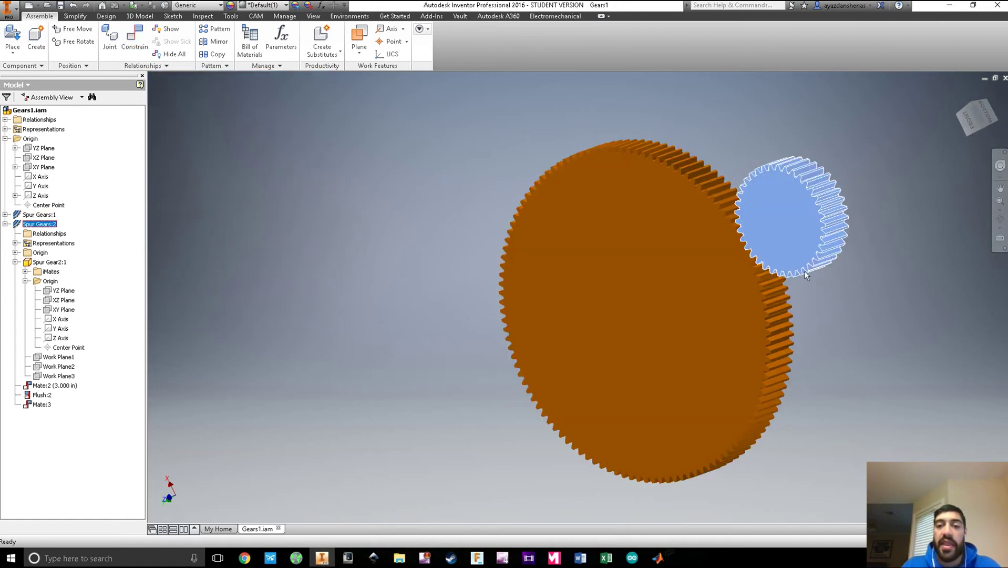
{"action": "left_click", "coordinate": [609, 374]}
{"action": "key", "text": "F4"}
{"action": "mouse_move", "coordinate": [608, 374]}
{"action": "left_mouse_down"}
{"action": "mouse_move", "coordinate": [668, 348]}
{"action": "mouse_move", "coordinate": [682, 376]}
{"action": "mouse_move", "coordinate": [671, 371]}
{"action": "mouse_move", "coordinate": [677, 362]}
{"action": "left_mouse_up"}
{"action": "left_click", "coordinate": [819, 359]}
{"action": "scroll", "coordinate": [646, 214], "scroll_direction": "up", "scroll_amount": 3}
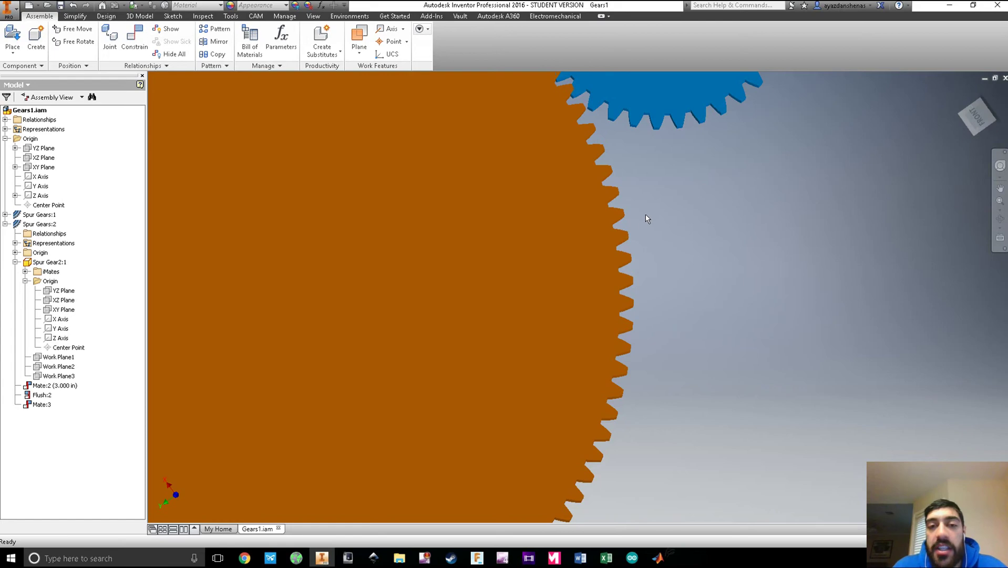
{"action": "scroll", "coordinate": [660, 292], "scroll_direction": "down", "scroll_amount": 2}
{"action": "scroll", "coordinate": [713, 342], "scroll_direction": "up", "scroll_amount": 3}
{"action": "scroll", "coordinate": [712, 339], "scroll_direction": "down", "scroll_amount": 4}
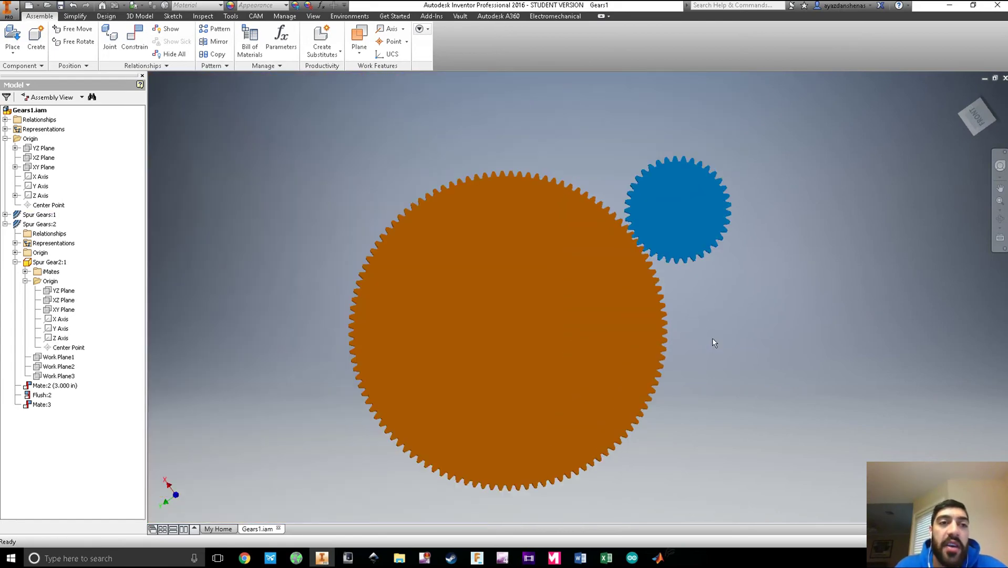
{"action": "scroll", "coordinate": [712, 338], "scroll_direction": "up", "scroll_amount": 3}
{"action": "scroll", "coordinate": [712, 338], "scroll_direction": "down", "scroll_amount": 3}
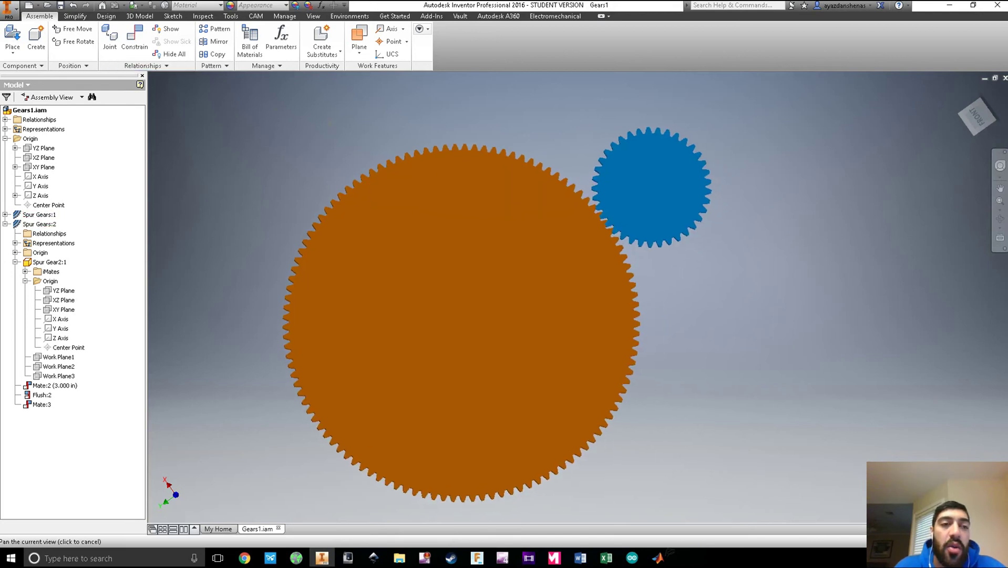
Step: Expand Spur Gears:1 > Spur Gear1:1 > Origin in the browser and start a new constraint
{"action": "left_click", "coordinate": [600, 169]}
{"action": "left_click", "coordinate": [600, 169]}
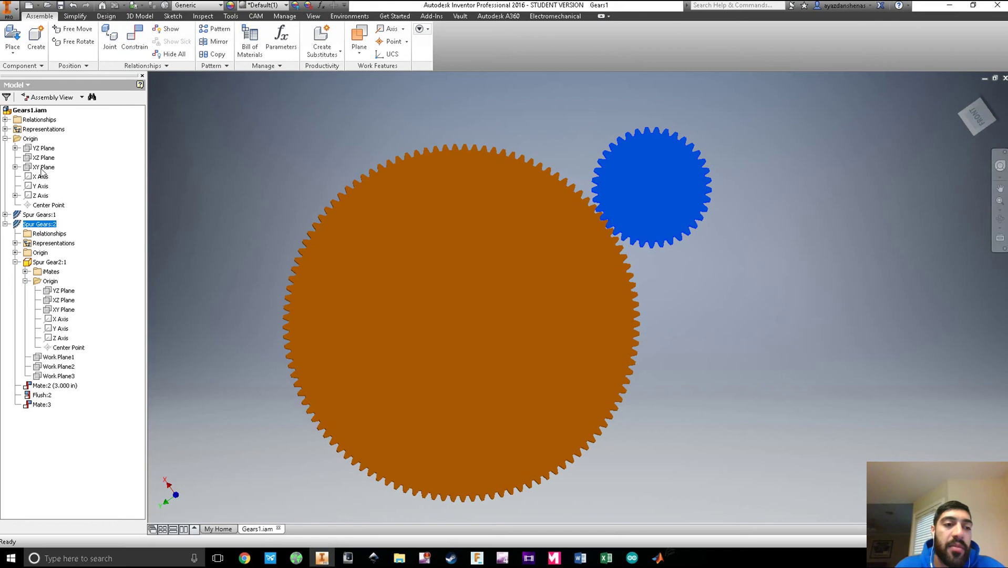
{"action": "left_click", "coordinate": [6, 215]}
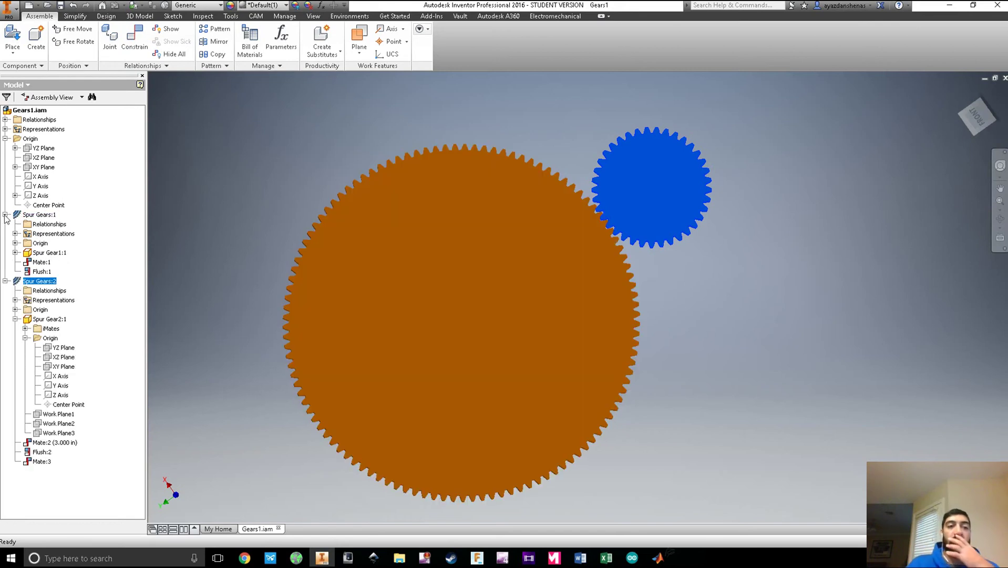
{"action": "left_click", "coordinate": [15, 253]}
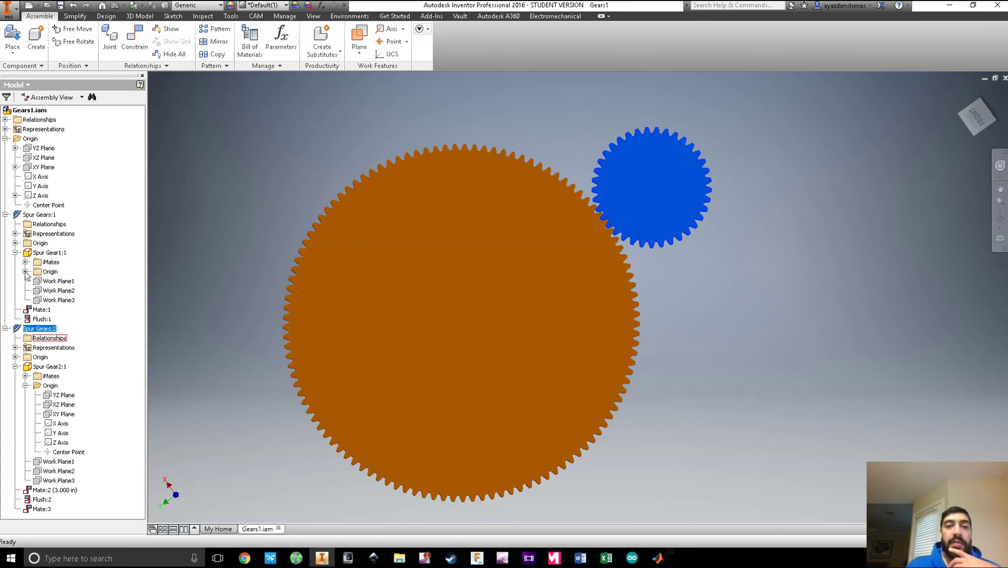
{"action": "left_click", "coordinate": [25, 272]}
{"action": "scroll", "coordinate": [135, 249], "scroll_direction": "down", "scroll_amount": 2}
{"action": "left_click", "coordinate": [193, 196]}
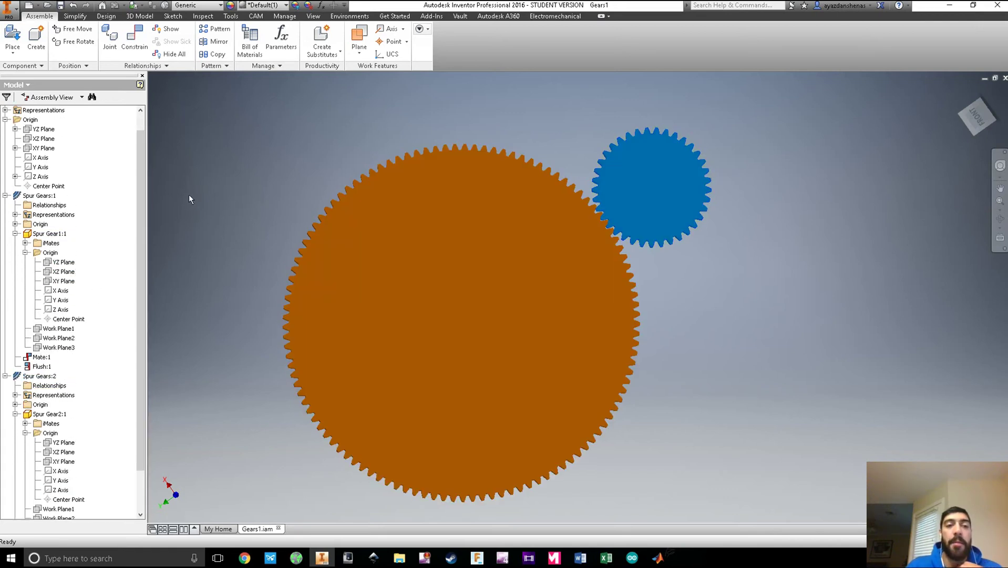
{"action": "left_click", "coordinate": [135, 36]}
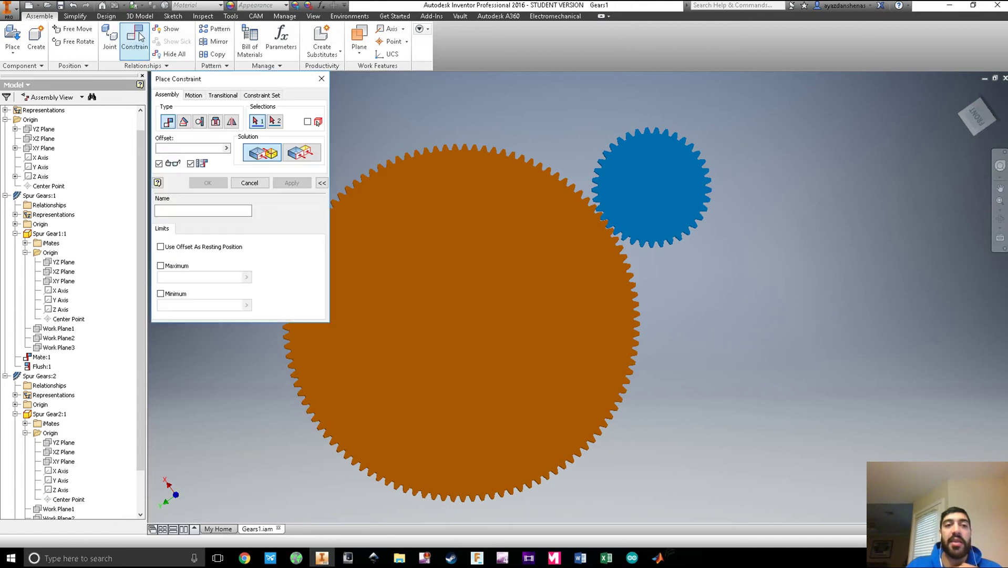
Step: Add a reversed 1/3 Motion rotation constraint between the orange and blue gears, then test it
{"action": "left_click", "coordinate": [193, 96]}
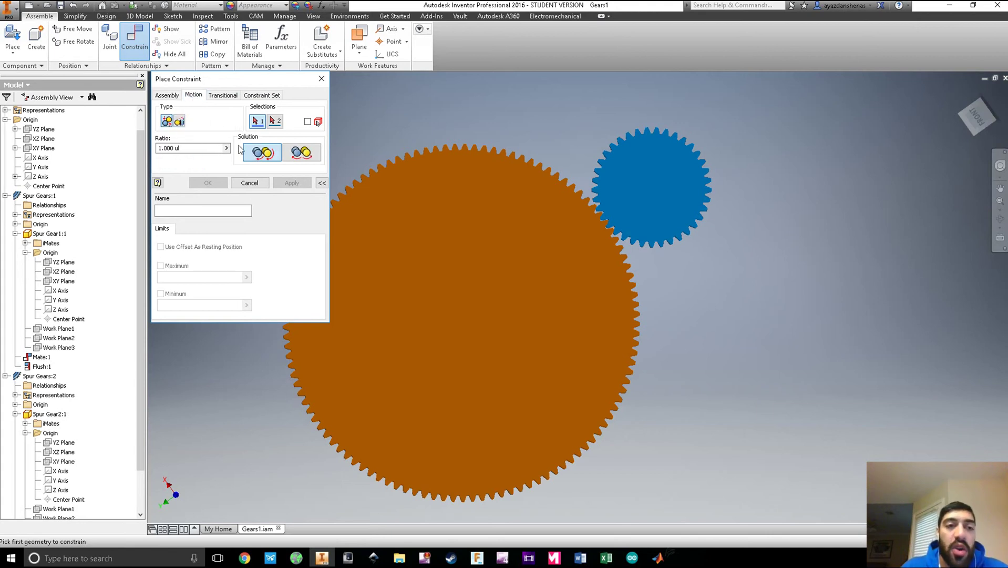
{"action": "left_click", "coordinate": [202, 149]}
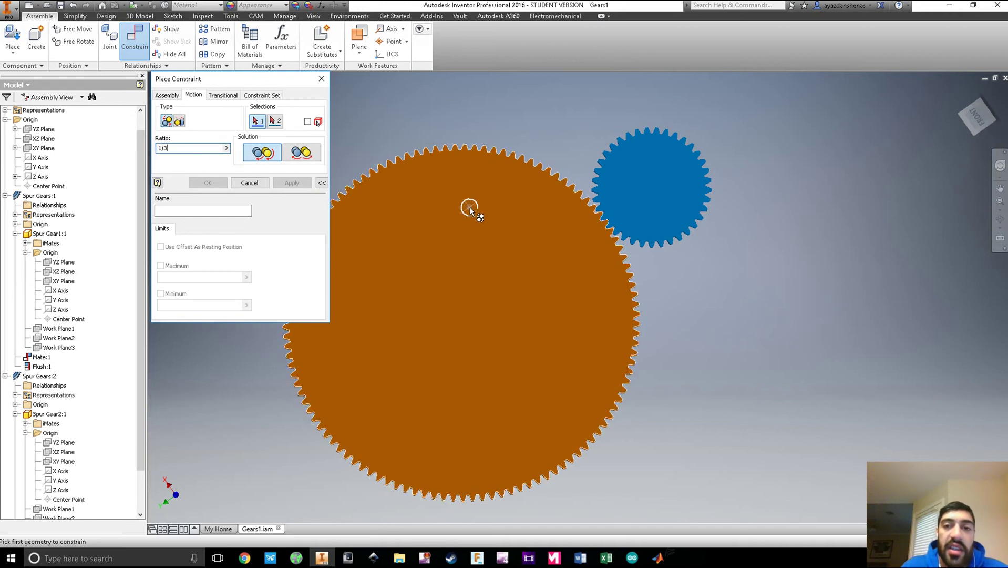
{"action": "left_click", "coordinate": [482, 232]}
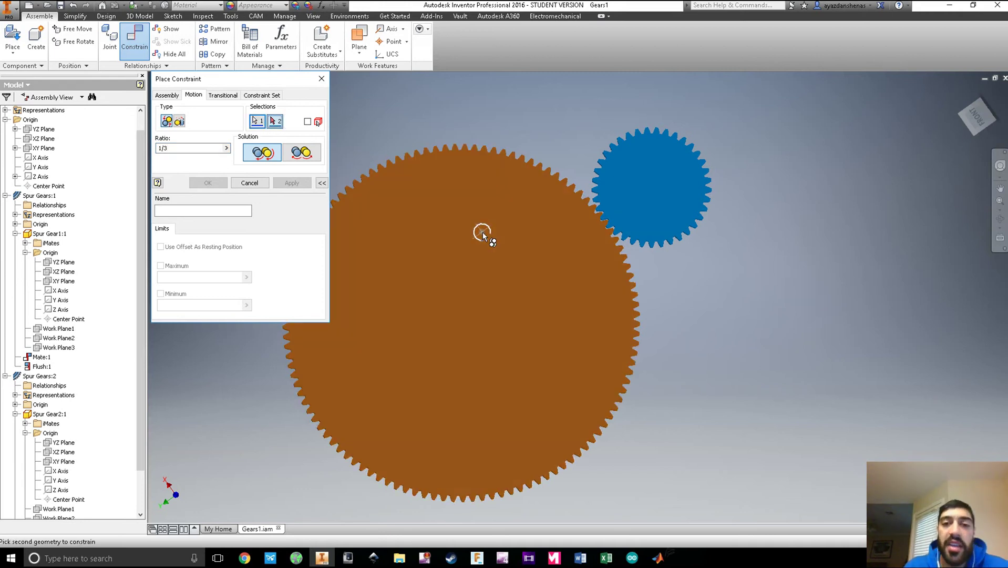
{"action": "left_click", "coordinate": [636, 165]}
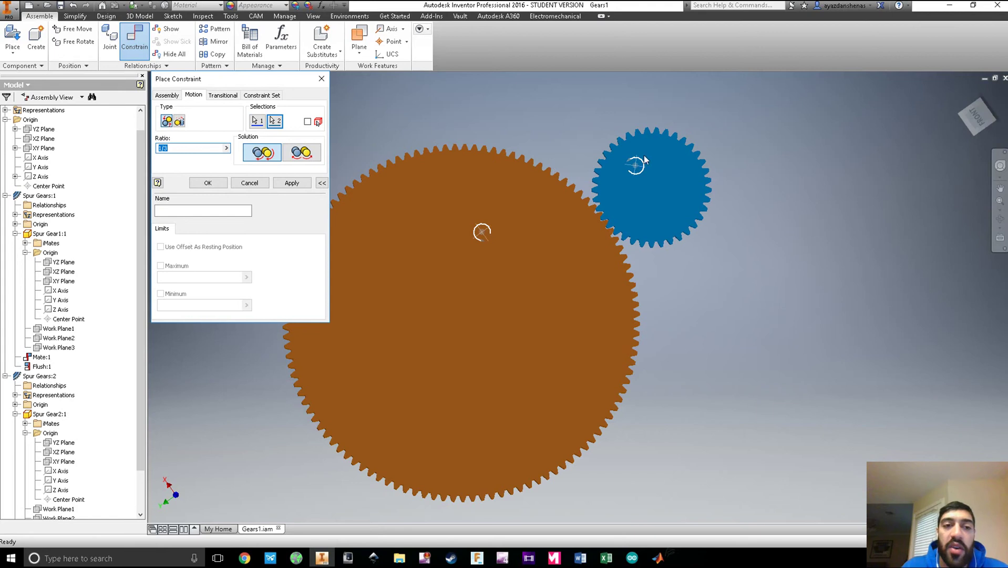
{"action": "left_click", "coordinate": [303, 156]}
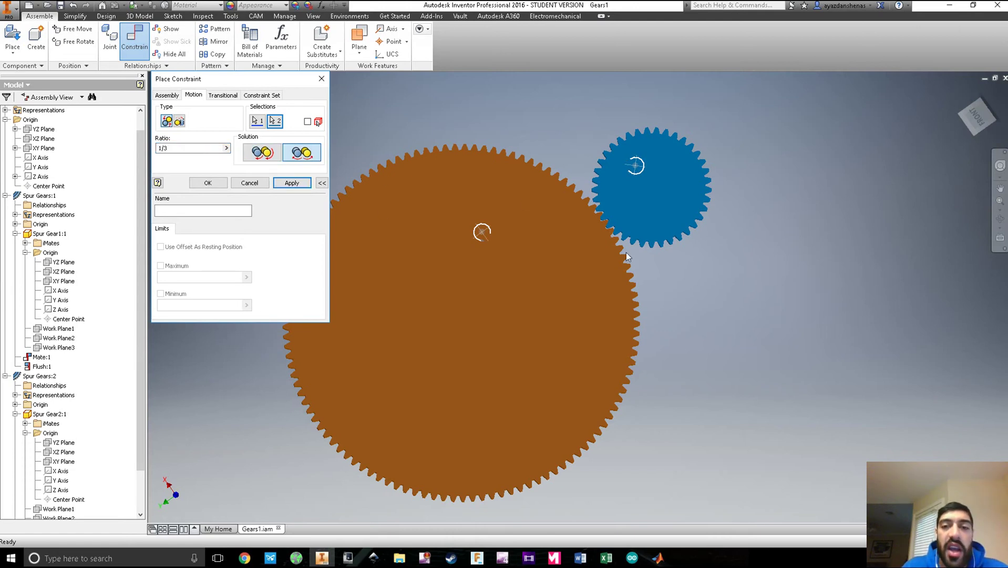
{"action": "left_click", "coordinate": [209, 183]}
{"action": "left_click_drag", "start_coordinate": [462, 170], "coordinate": [546, 185]}
{"action": "scroll", "coordinate": [639, 202], "scroll_direction": "up", "scroll_amount": 3}
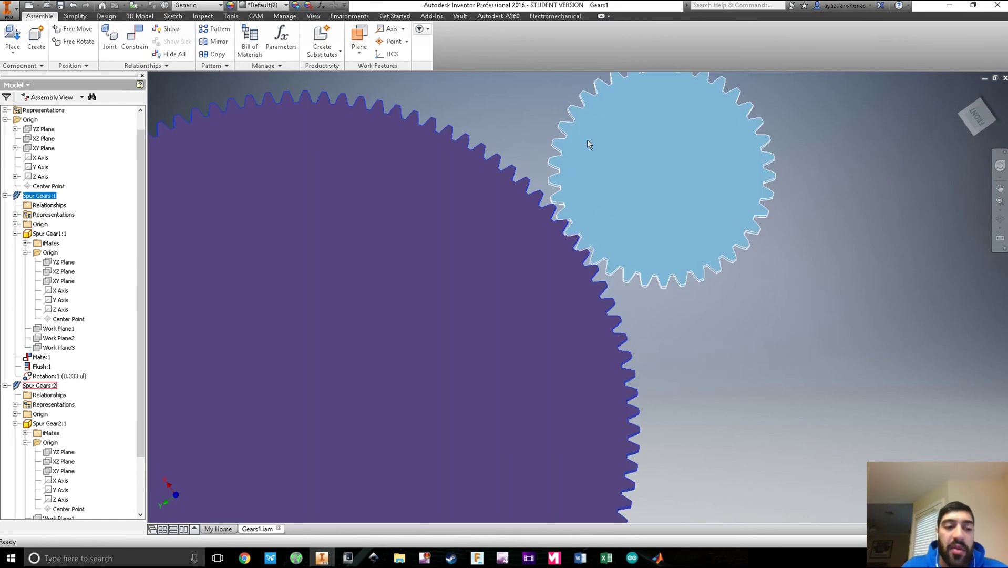
Step: Turn the meshed gears together, then edit Rotation:1 to change its ratio to 3
{"action": "left_click", "coordinate": [575, 164]}
{"action": "left_click_drag", "start_coordinate": [484, 182], "coordinate": [546, 226]}
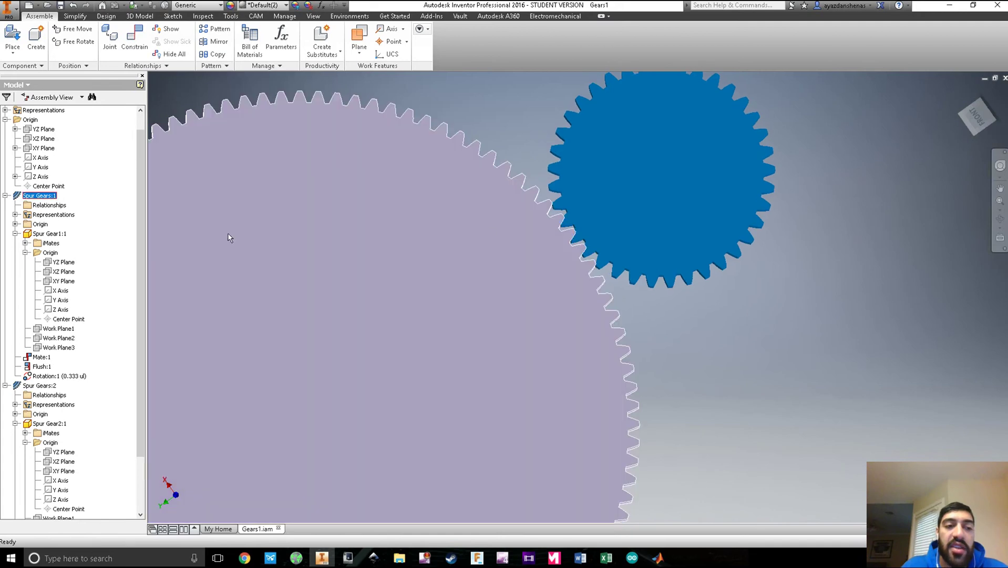
{"action": "left_click_drag", "start_coordinate": [140, 207], "coordinate": [139, 266]}
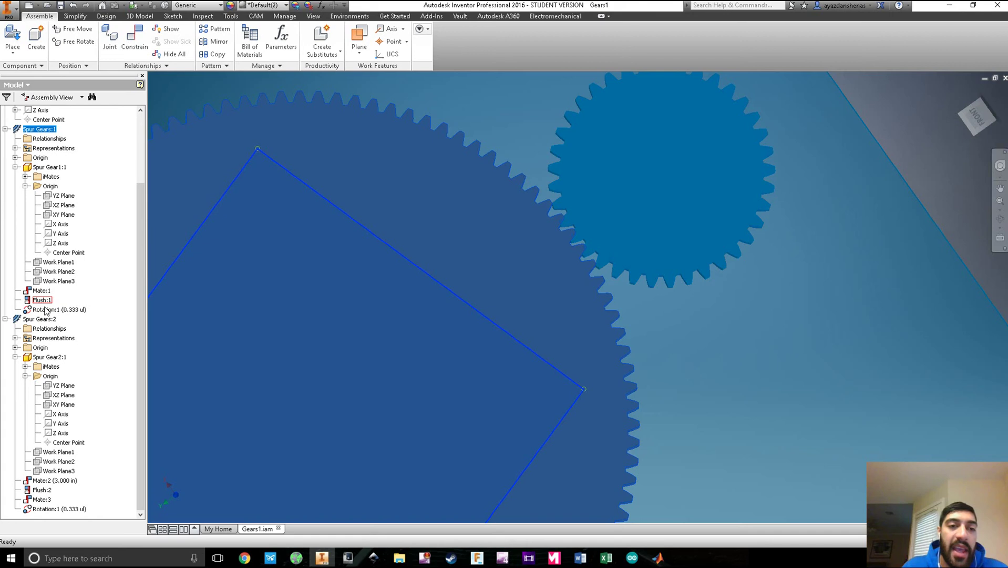
{"action": "right_click", "coordinate": [53, 311]}
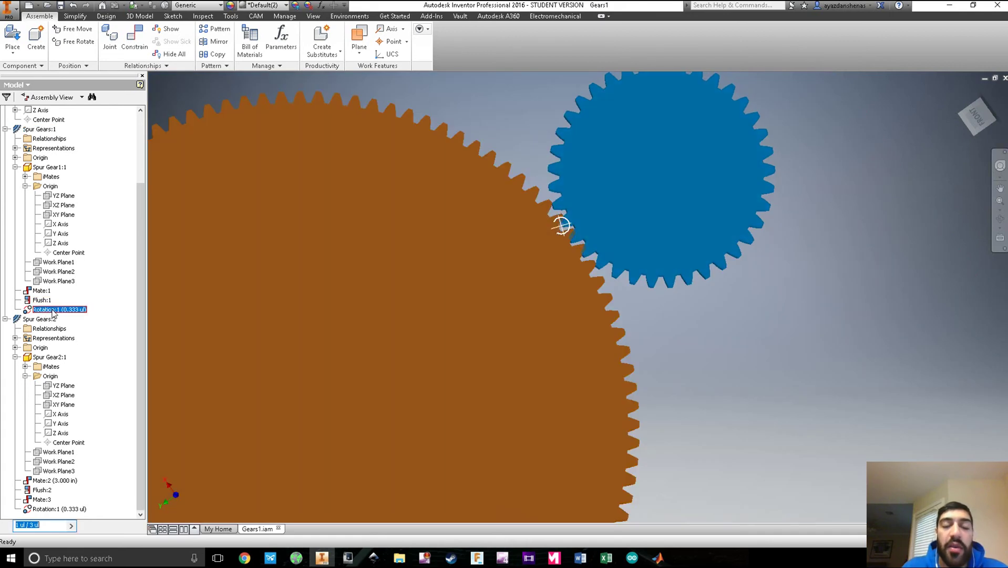
{"action": "left_click", "coordinate": [69, 348]}
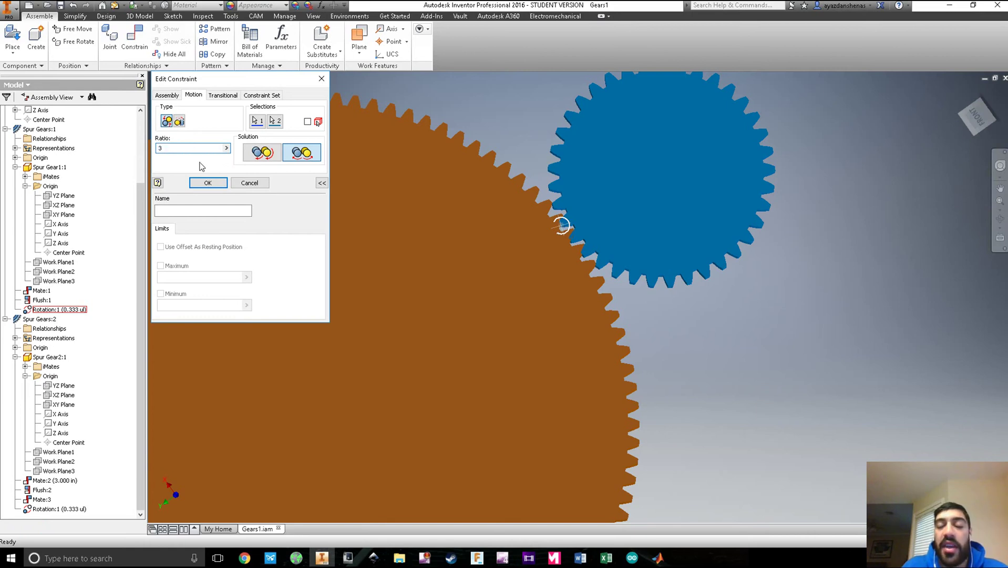
Step: Apply the ratio of 3 to Rotation:1, test it on the big gear, then suppress it
{"action": "left_click", "coordinate": [205, 183]}
{"action": "mouse_move", "coordinate": [513, 193]}
{"action": "left_mouse_down"}
{"action": "mouse_move", "coordinate": [551, 237]}
{"action": "mouse_move", "coordinate": [365, 121]}
{"action": "mouse_move", "coordinate": [535, 259]}
{"action": "mouse_move", "coordinate": [440, 139]}
{"action": "mouse_move", "coordinate": [551, 243]}
{"action": "mouse_move", "coordinate": [468, 157]}
{"action": "mouse_move", "coordinate": [518, 194]}
{"action": "left_mouse_up"}
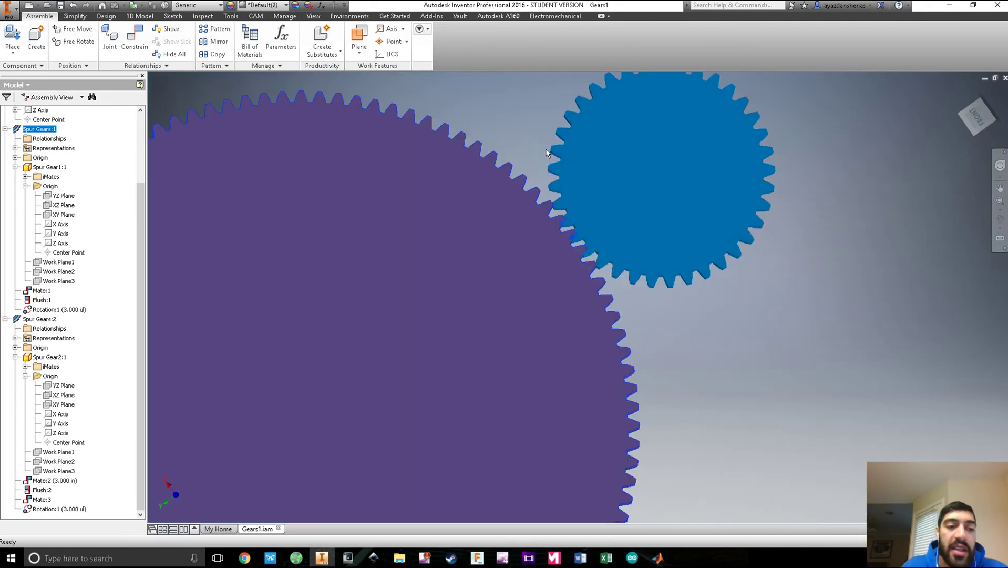
{"action": "left_click", "coordinate": [546, 152]}
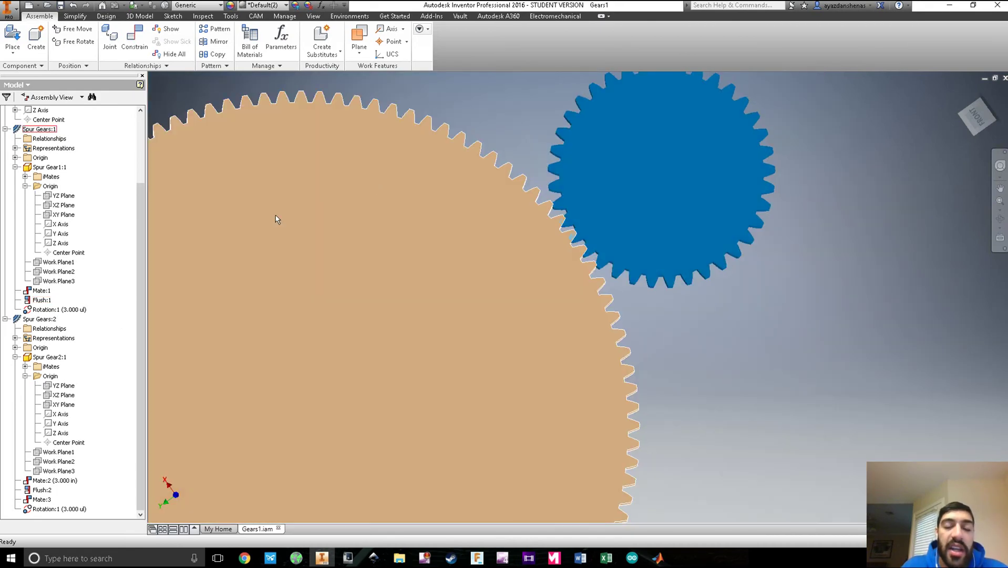
{"action": "right_click", "coordinate": [61, 311]}
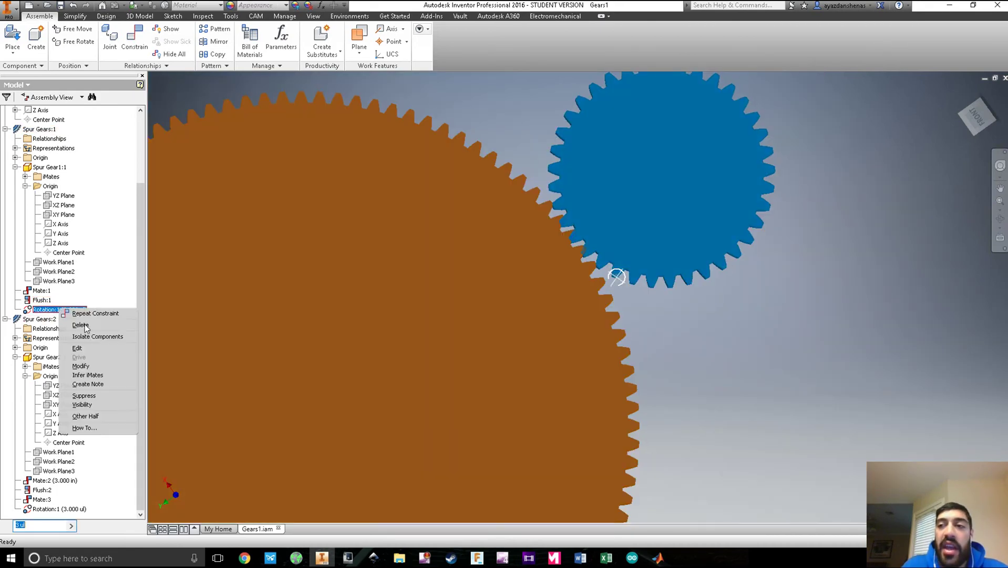
{"action": "left_click", "coordinate": [105, 395]}
{"action": "left_click_drag", "start_coordinate": [457, 191], "coordinate": [394, 185]}
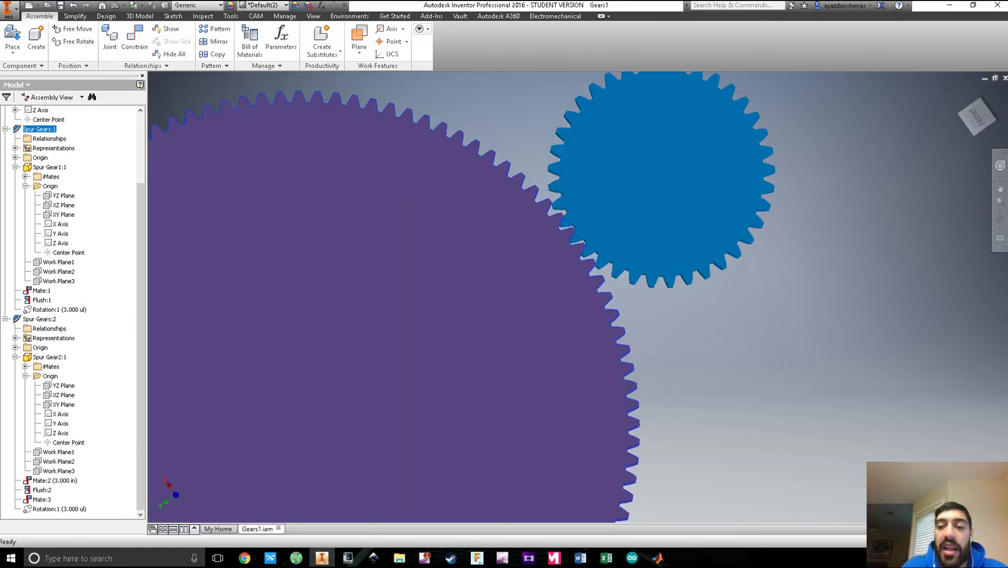
Step: Return to a front view, zoom in on the gear mesh and select the blue gear
{"action": "left_click", "coordinate": [986, 117]}
{"action": "scroll", "coordinate": [651, 292], "scroll_direction": "down", "scroll_amount": 2}
{"action": "scroll", "coordinate": [683, 302], "scroll_direction": "down", "scroll_amount": 2}
{"action": "middle_click_drag", "start_coordinate": [711, 312], "coordinate": [452, 263]}
{"action": "left_click_drag", "start_coordinate": [466, 261], "coordinate": [467, 263]}
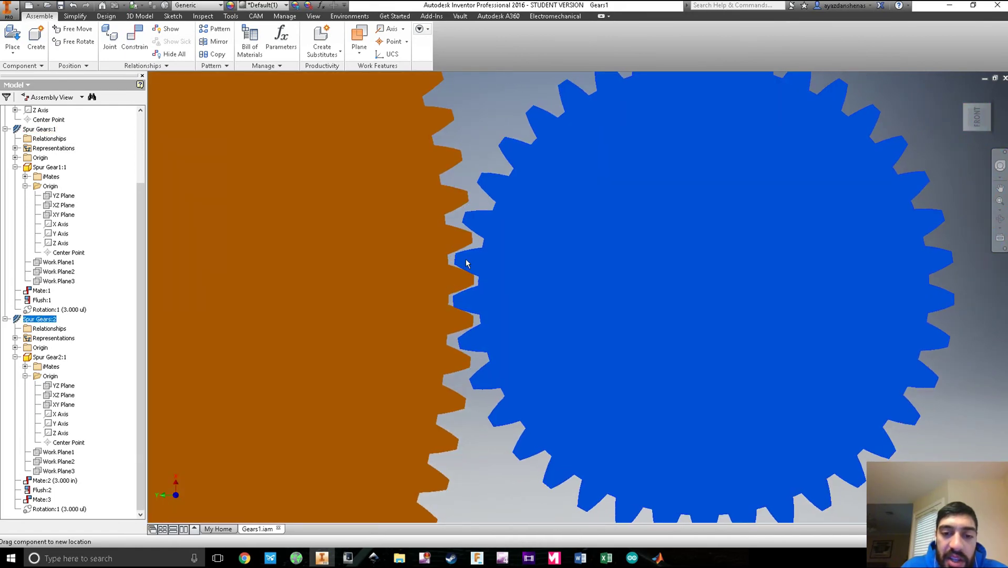
{"action": "key", "text": "Escape"}
{"action": "scroll", "coordinate": [463, 268], "scroll_direction": "down", "scroll_amount": 4}
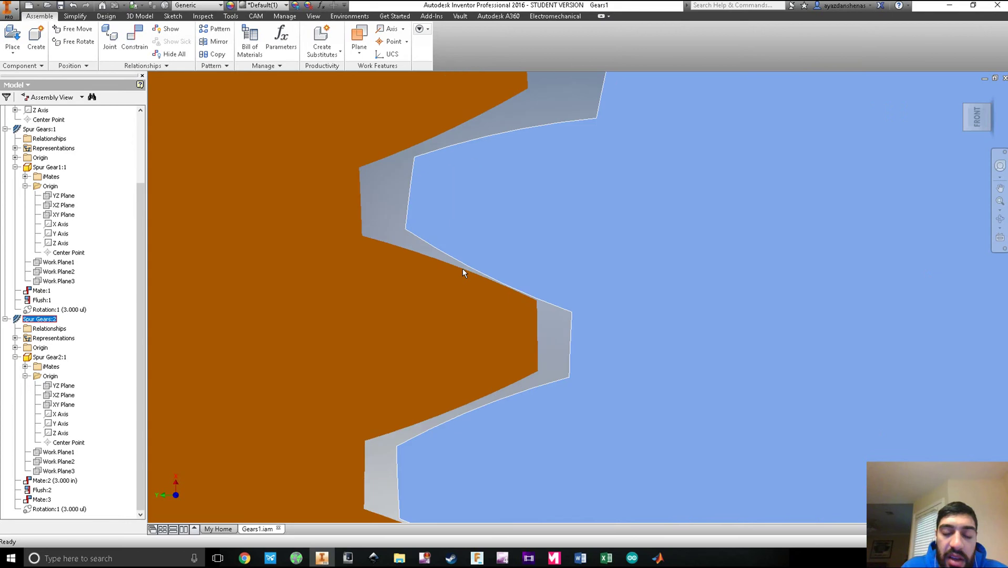
{"action": "left_click", "coordinate": [486, 239]}
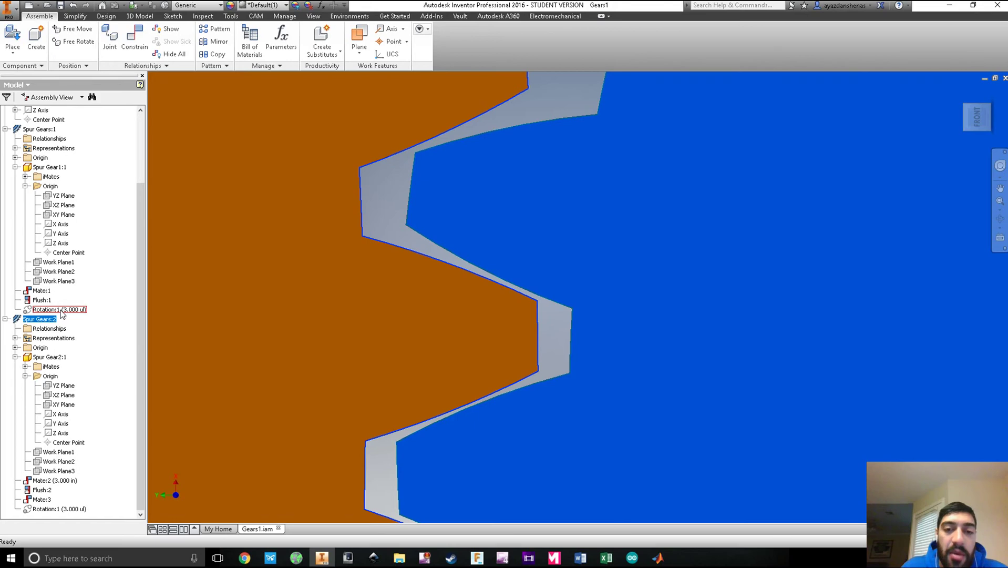
Step: Toggle Suppress on the Rotation:1 constraint and test turning the large orange gear
{"action": "right_click", "coordinate": [61, 314]}
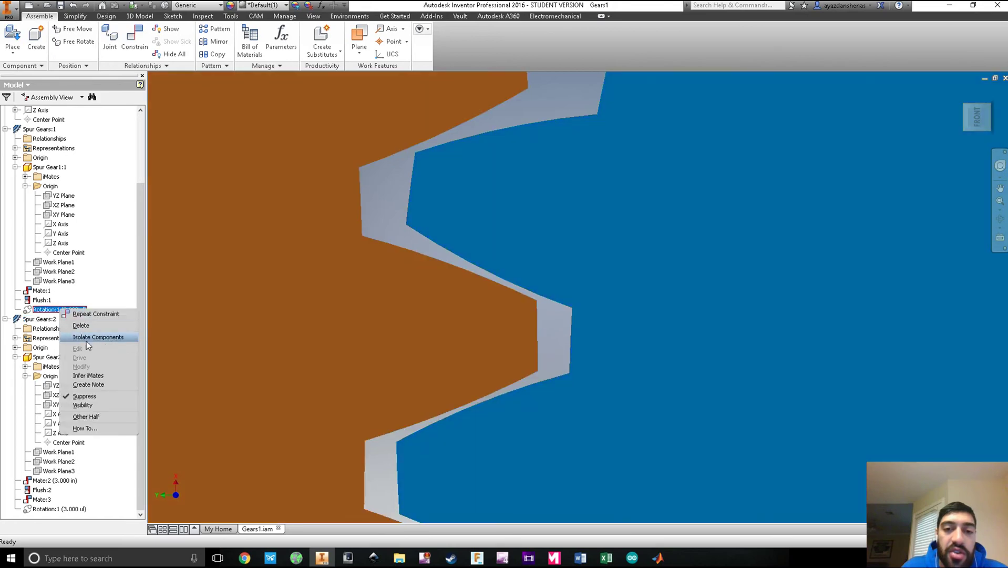
{"action": "left_click", "coordinate": [102, 398]}
{"action": "scroll", "coordinate": [412, 331], "scroll_direction": "down", "scroll_amount": 8}
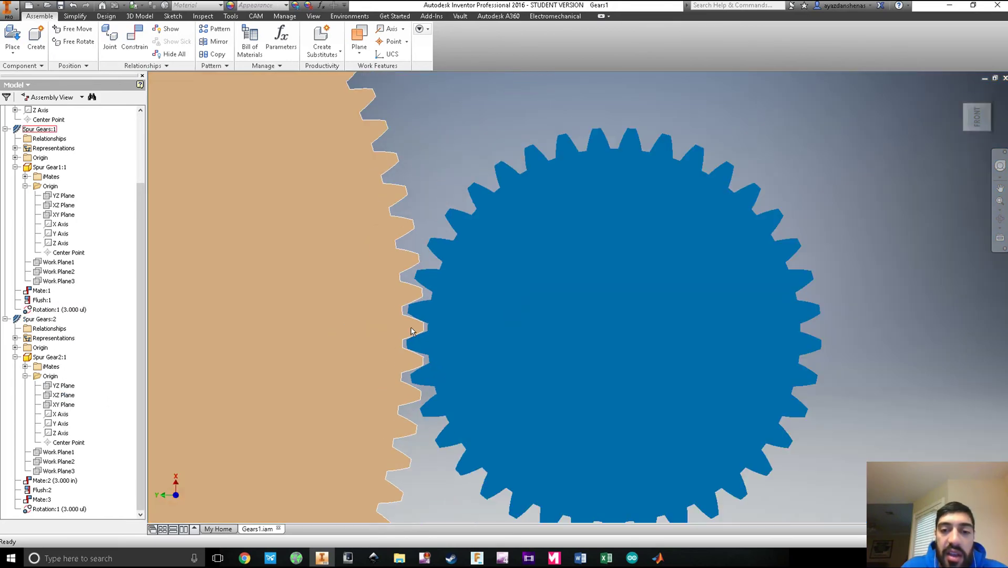
{"action": "scroll", "coordinate": [451, 221], "scroll_direction": "up", "scroll_amount": 3}
{"action": "scroll", "coordinate": [450, 222], "scroll_direction": "down", "scroll_amount": 5}
{"action": "middle_click_drag", "start_coordinate": [437, 239], "coordinate": [515, 287]}
{"action": "left_click", "coordinate": [497, 311]}
{"action": "left_click_drag", "start_coordinate": [497, 311], "coordinate": [476, 316]}
Step: Turn the blue gear until its teeth sit cleanly between the orange gear's teeth
{"action": "scroll", "coordinate": [531, 299], "scroll_direction": "up", "scroll_amount": 3}
{"action": "left_click", "coordinate": [517, 321]}
{"action": "left_click_drag", "start_coordinate": [576, 266], "coordinate": [522, 302]}
{"action": "scroll", "coordinate": [495, 308], "scroll_direction": "up", "scroll_amount": 3}
{"action": "left_click_drag", "start_coordinate": [529, 264], "coordinate": [576, 223]}
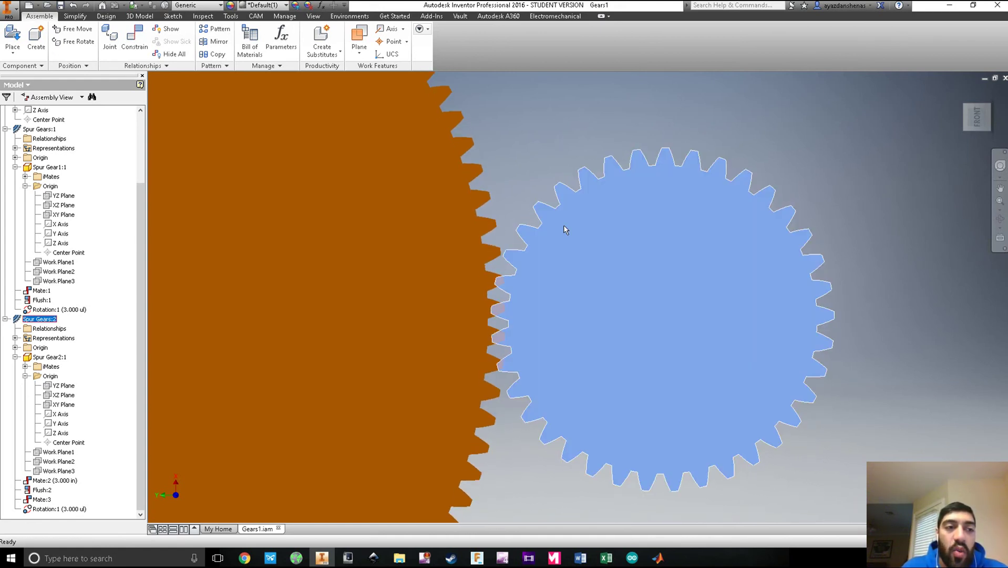
{"action": "key", "text": "Escape"}
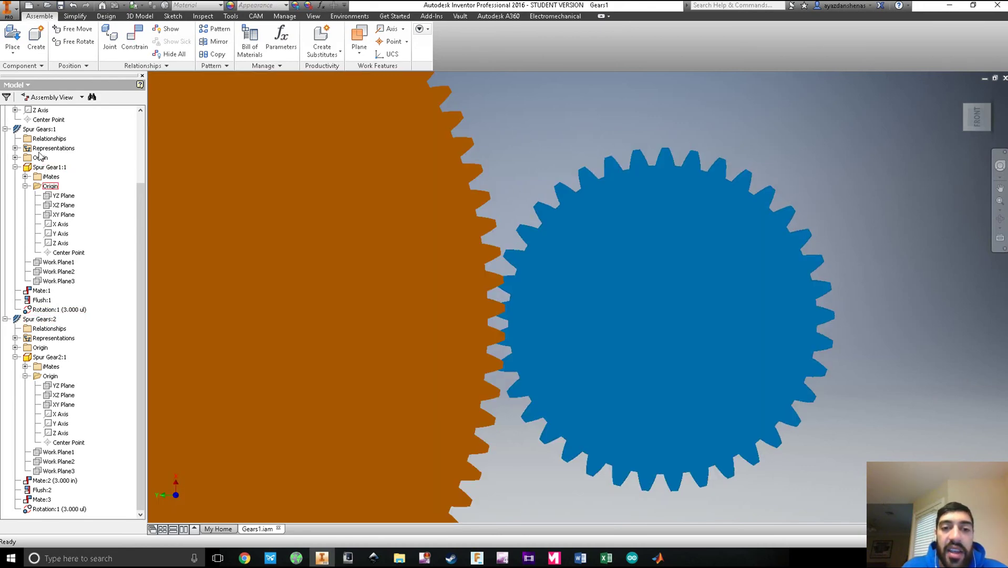
{"action": "right_click", "coordinate": [42, 129]}
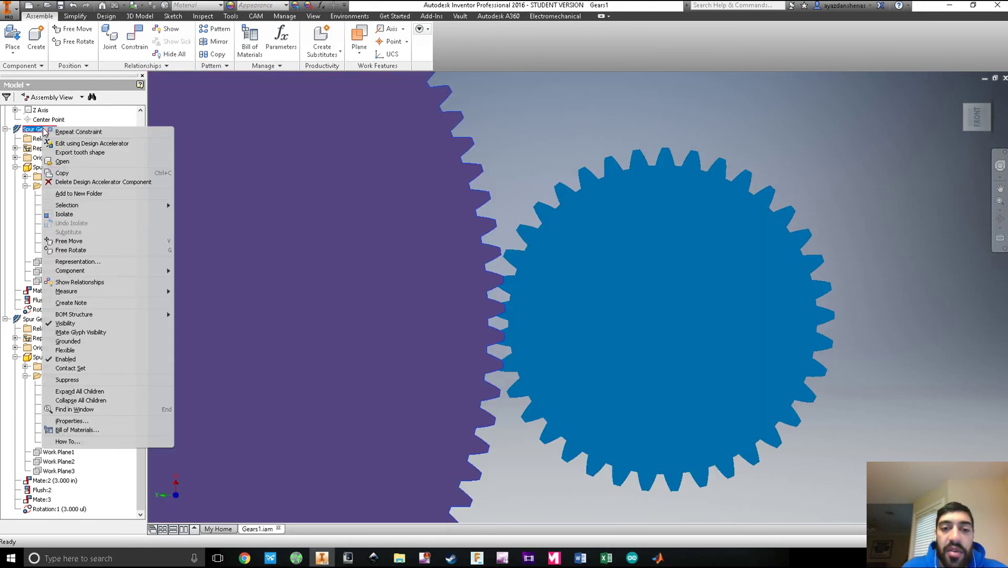
{"action": "left_click", "coordinate": [90, 143]}
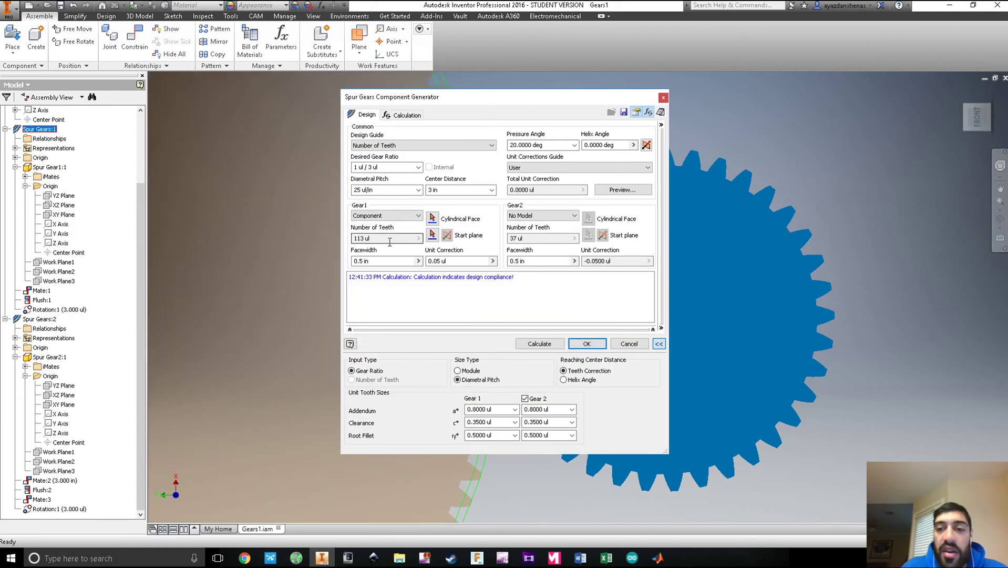
{"action": "left_click_drag", "start_coordinate": [489, 99], "coordinate": [665, 101]}
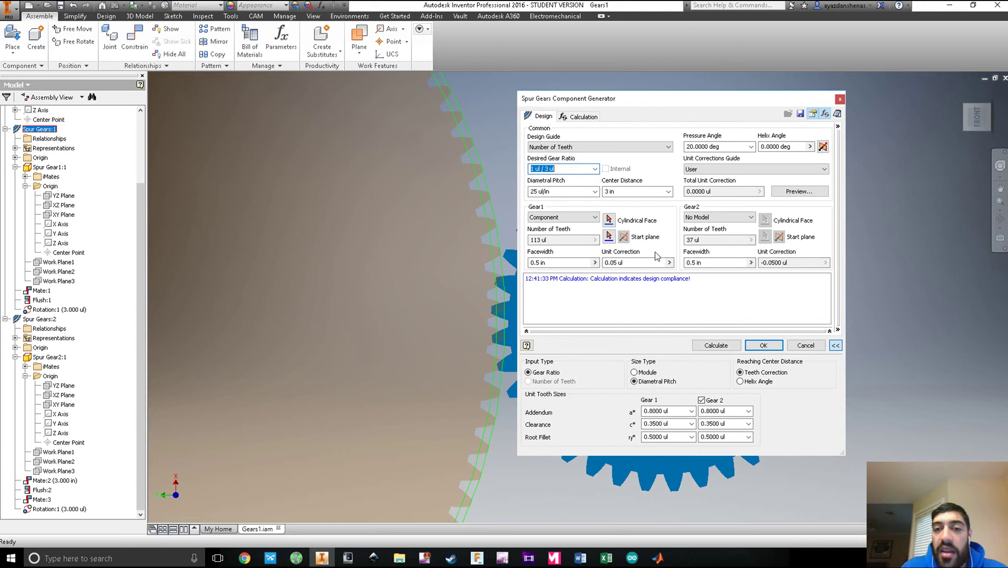
{"action": "left_click", "coordinate": [716, 345]}
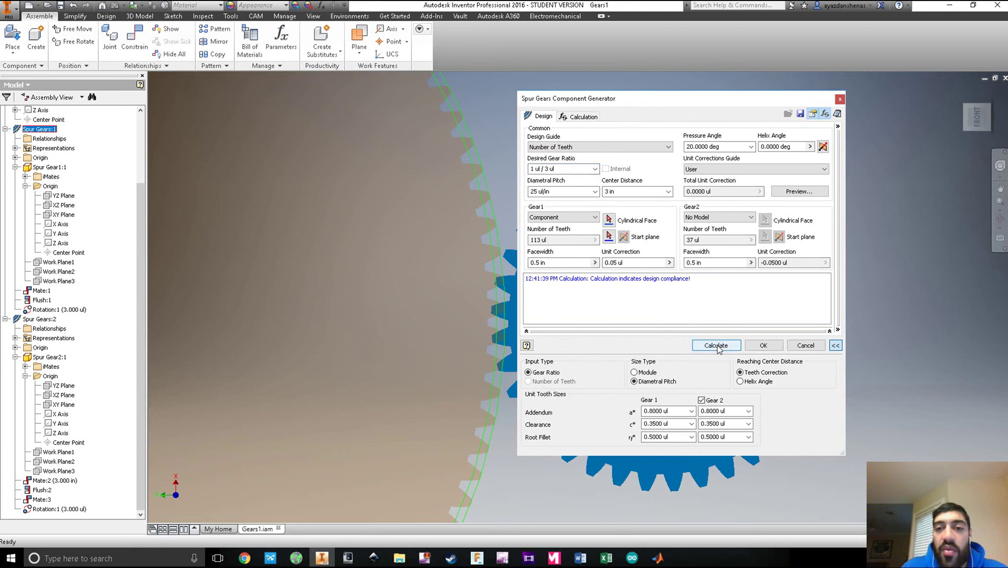
{"action": "left_click", "coordinate": [560, 170]}
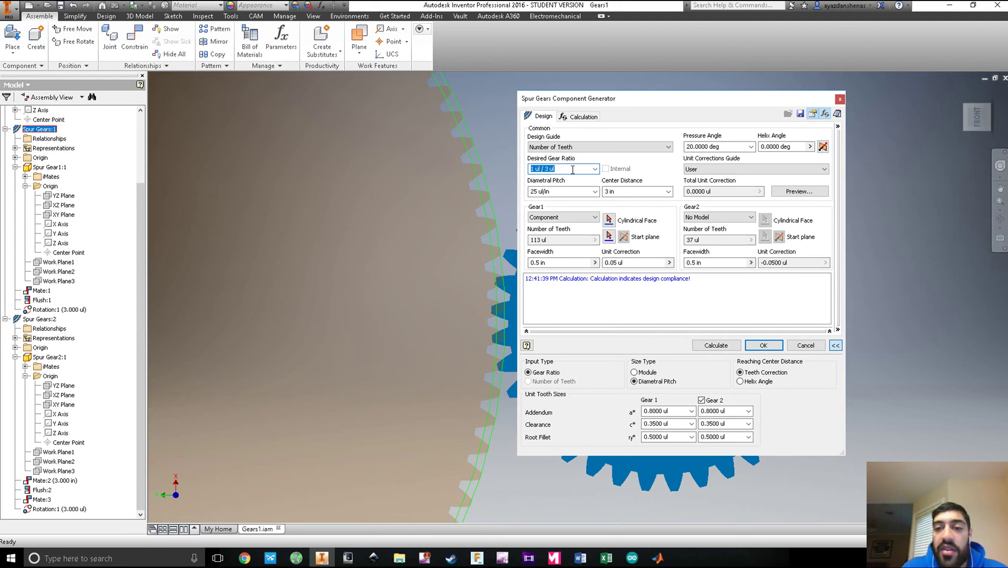
{"action": "left_click", "coordinate": [578, 237]}
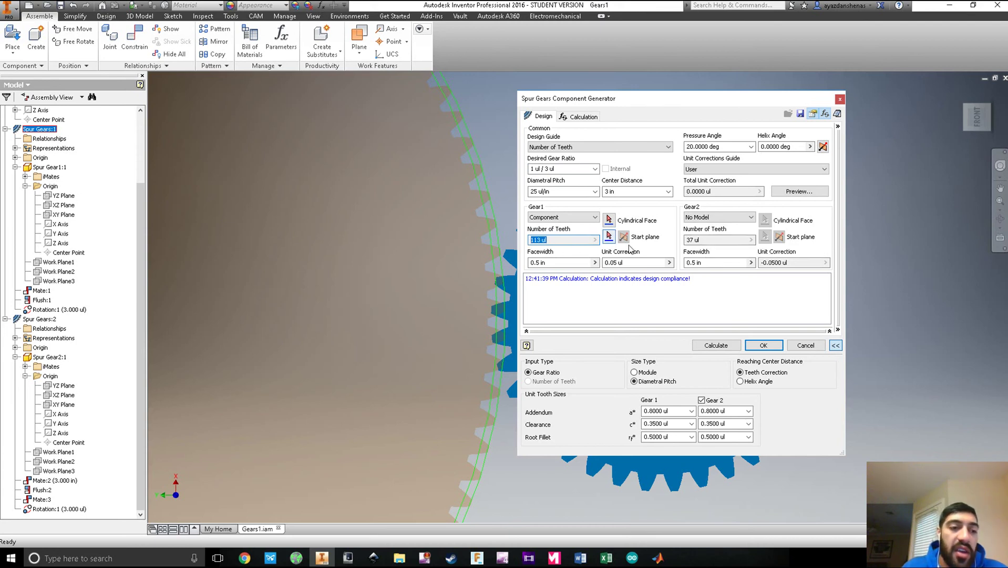
{"action": "left_click", "coordinate": [808, 345]}
{"action": "left_click", "coordinate": [52, 310]}
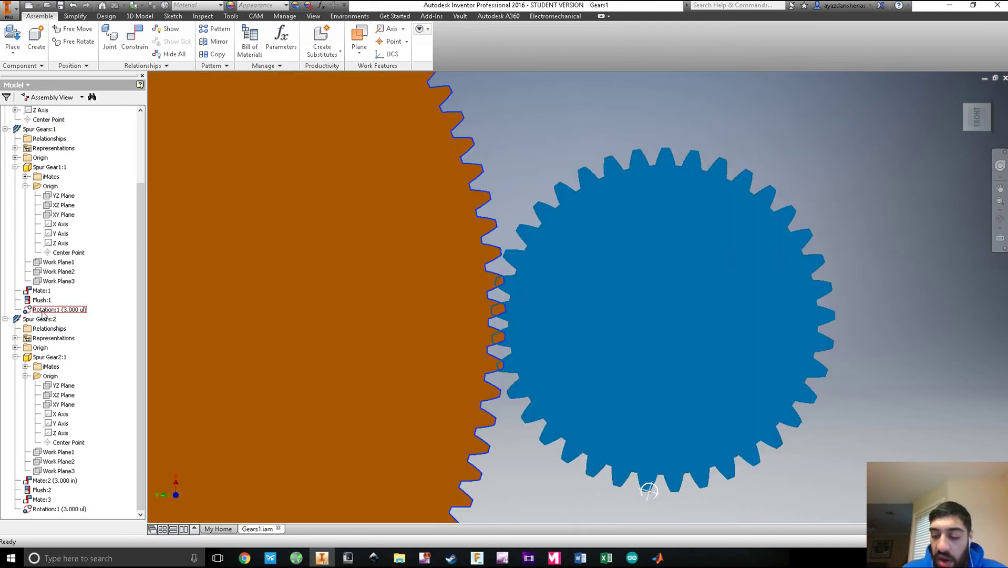
Step: Edit Rotation:1 and enter the ratio 113/37 in the Edit Constraint dialog
{"action": "right_click", "coordinate": [44, 310]}
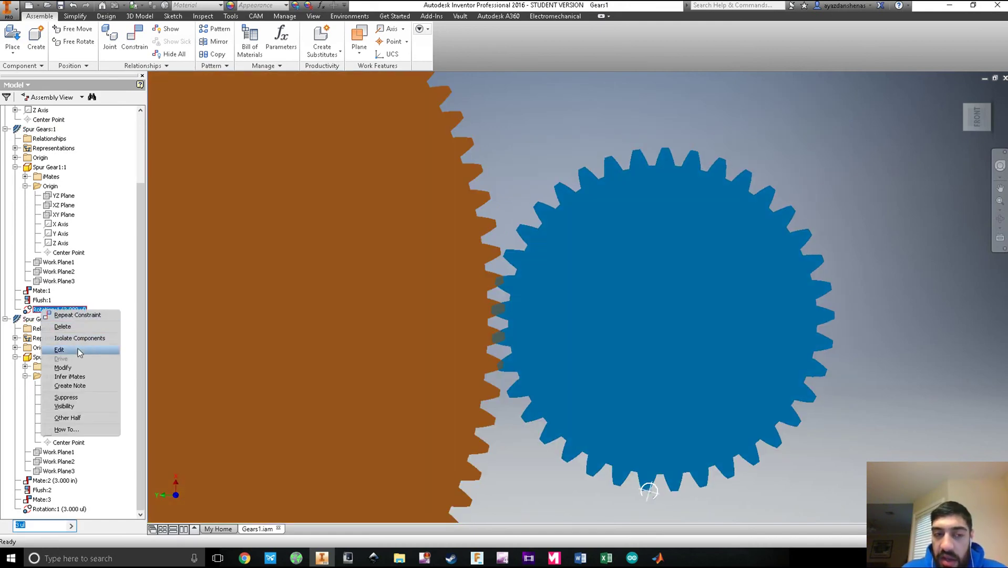
{"action": "left_click", "coordinate": [59, 349]}
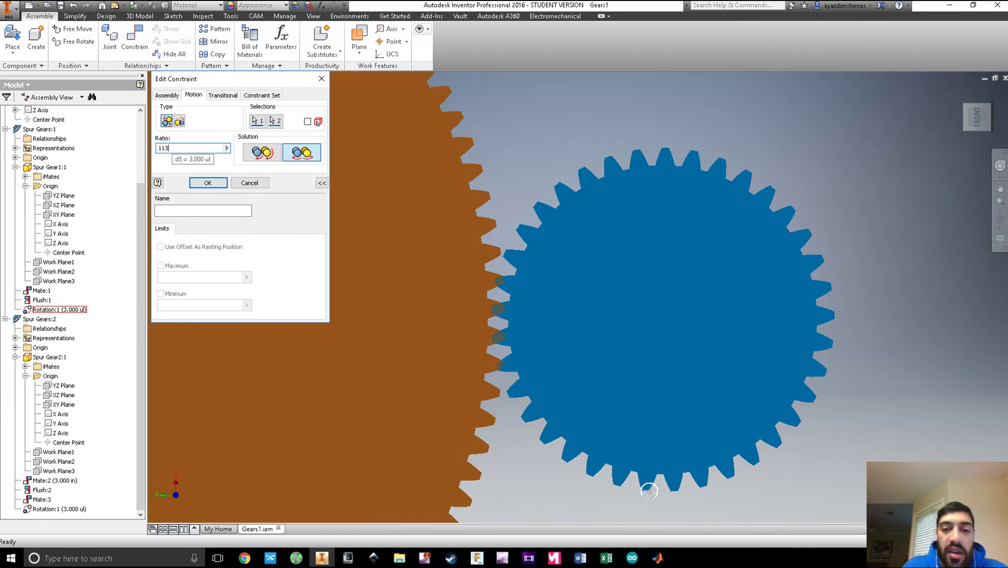
{"action": "type", "text": "113/37"}
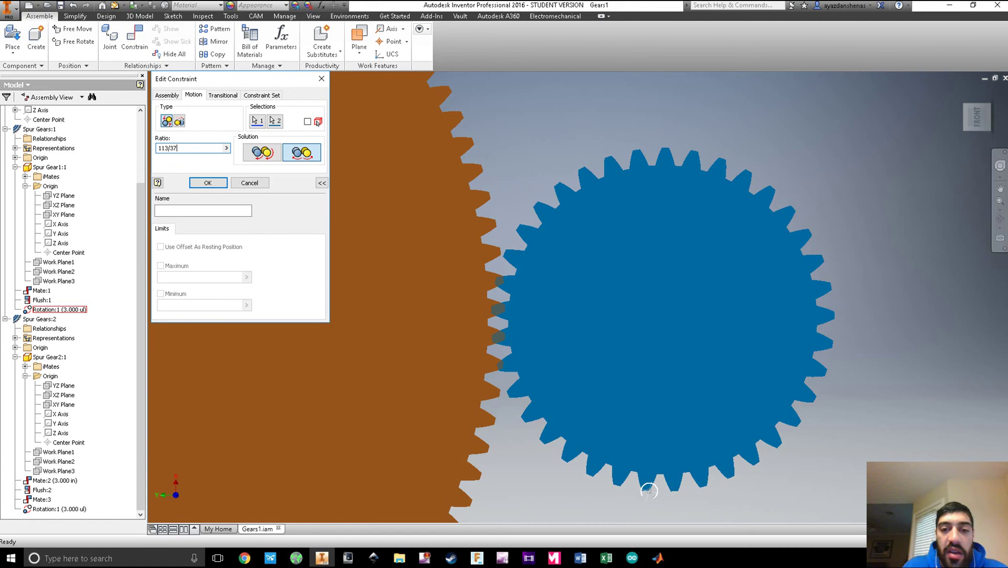
Step: Apply the 113/37 ratio and turn the blue gear to test it
{"action": "left_click", "coordinate": [208, 183]}
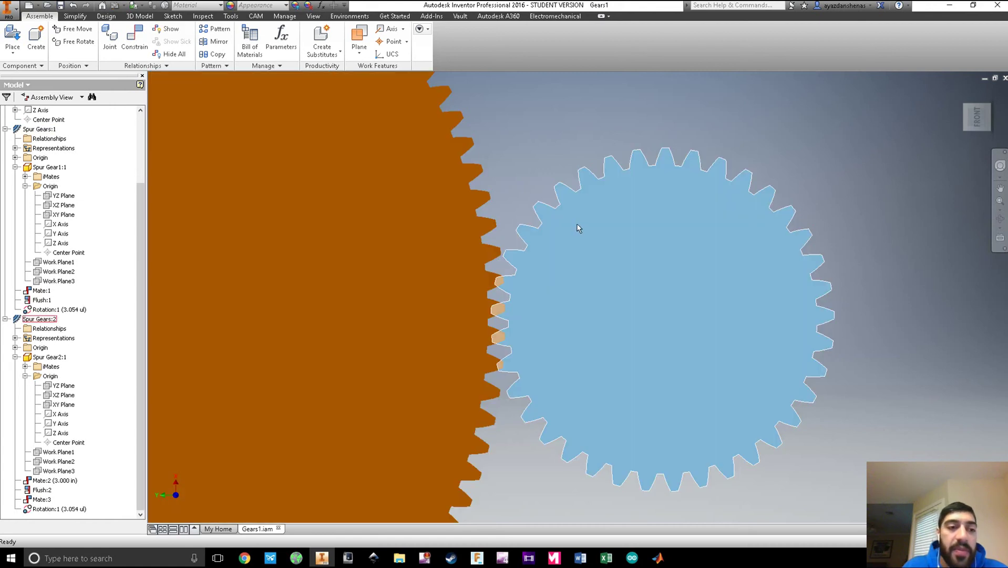
{"action": "left_click", "coordinate": [542, 292]}
{"action": "left_click_drag", "start_coordinate": [551, 350], "coordinate": [612, 329]}
Step: Suppress Rotation:1, realign the blue gear's teeth, then unsuppress it and retest
{"action": "left_click", "coordinate": [515, 187]}
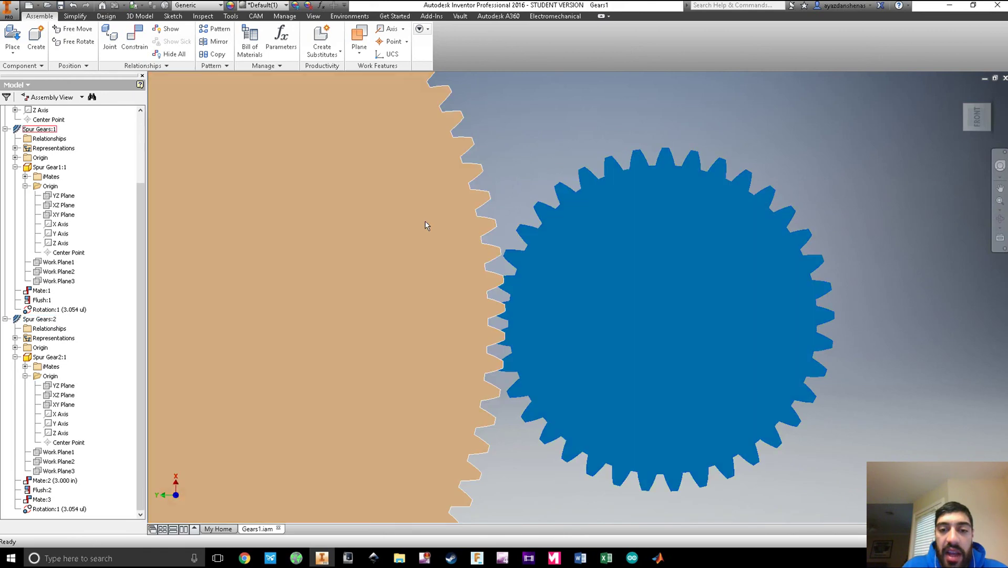
{"action": "right_click", "coordinate": [54, 315]}
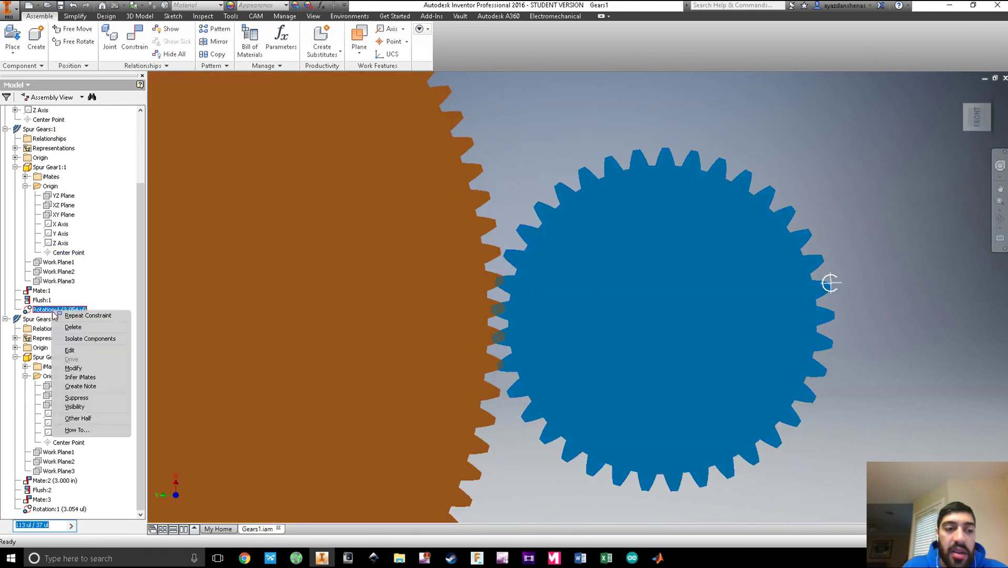
{"action": "left_click", "coordinate": [77, 398]}
{"action": "left_click_drag", "start_coordinate": [527, 291], "coordinate": [506, 297]}
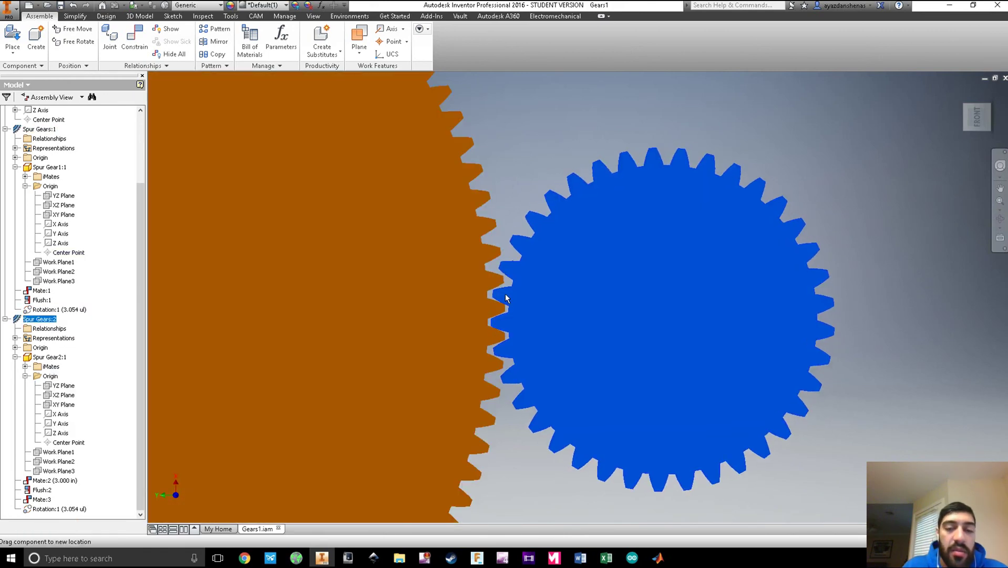
{"action": "right_click", "coordinate": [53, 310]}
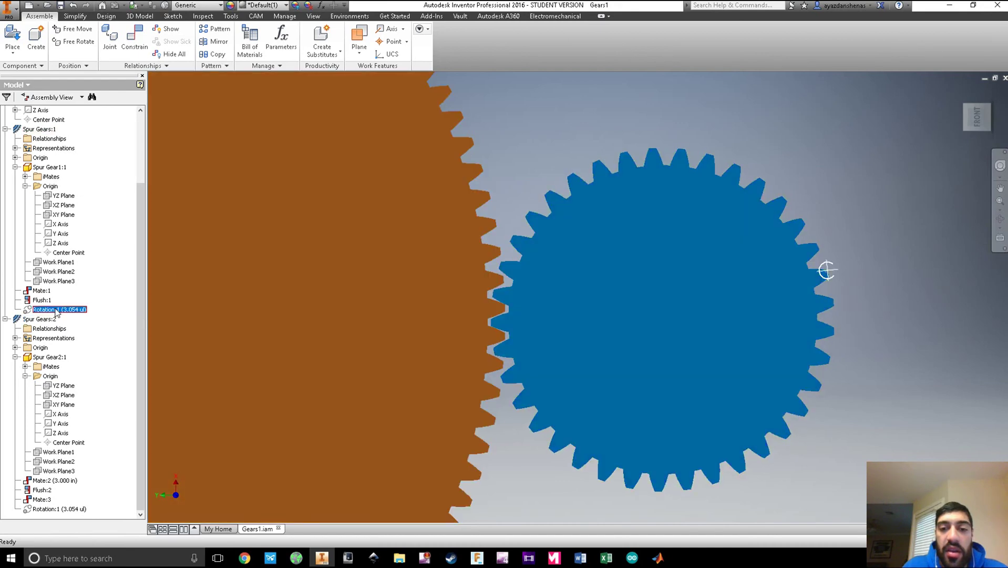
{"action": "left_click", "coordinate": [77, 394]}
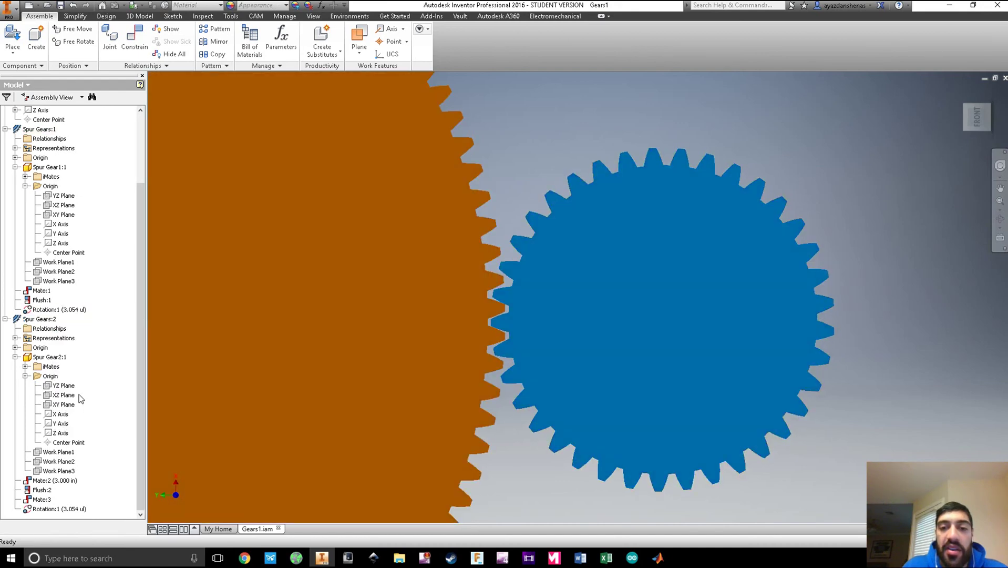
{"action": "mouse_move", "coordinate": [589, 213]}
{"action": "left_mouse_down"}
{"action": "mouse_move", "coordinate": [524, 281]}
{"action": "mouse_move", "coordinate": [705, 323]}
{"action": "mouse_move", "coordinate": [637, 255]}
{"action": "mouse_move", "coordinate": [547, 290]}
{"action": "mouse_move", "coordinate": [558, 335]}
{"action": "mouse_move", "coordinate": [706, 286]}
{"action": "mouse_move", "coordinate": [600, 223]}
{"action": "mouse_move", "coordinate": [605, 214]}
{"action": "left_mouse_up"}
Step: Frame both gears in view and check that Rotation:1 reads 3.054 ul
{"action": "scroll", "coordinate": [537, 150], "scroll_direction": "up", "scroll_amount": 2}
{"action": "scroll", "coordinate": [539, 150], "scroll_direction": "down", "scroll_amount": 3}
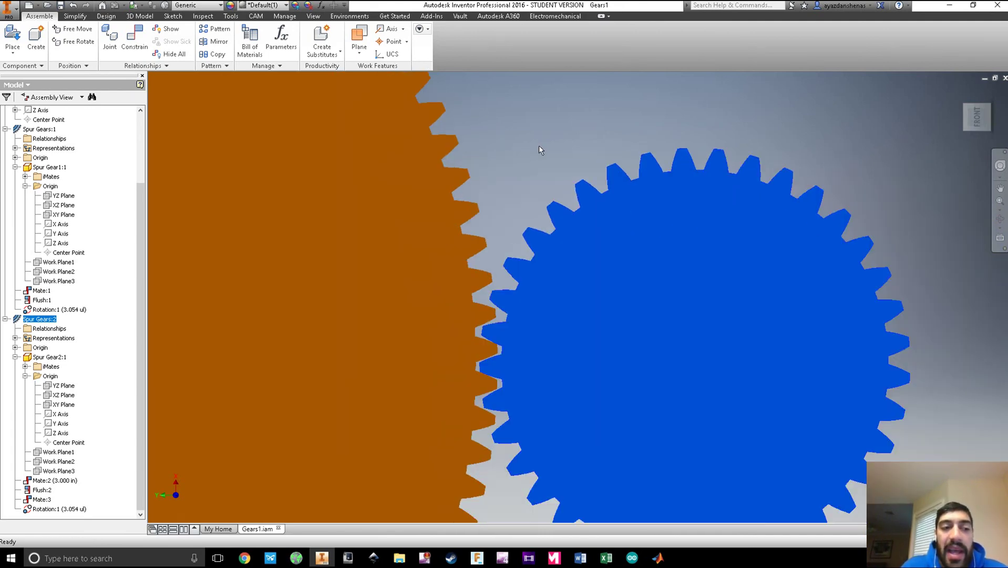
{"action": "scroll", "coordinate": [531, 158], "scroll_direction": "up", "scroll_amount": 6}
{"action": "middle_click_drag", "start_coordinate": [557, 170], "coordinate": [594, 247]}
{"action": "scroll", "coordinate": [548, 209], "scroll_direction": "down", "scroll_amount": 3}
{"action": "scroll", "coordinate": [544, 213], "scroll_direction": "up", "scroll_amount": 3}
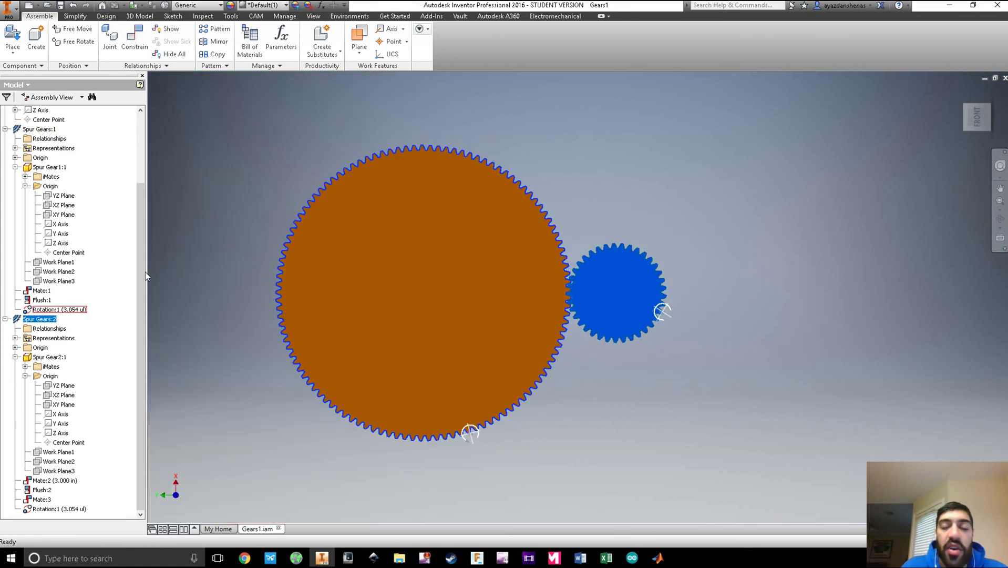
{"action": "left_click", "coordinate": [61, 310]}
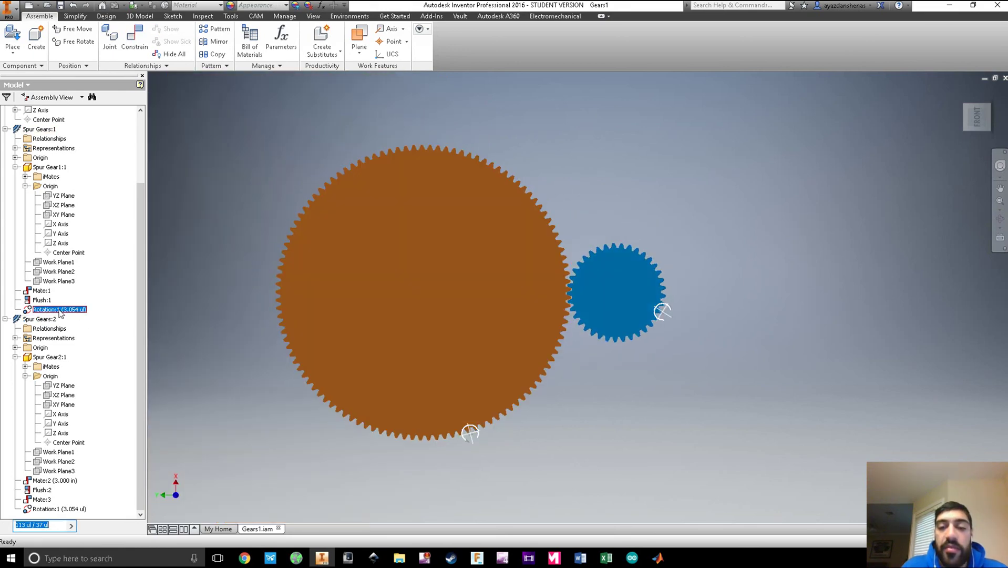
Step: Delete the Rotation:1 constraint and try turning each gear freely
{"action": "right_click", "coordinate": [60, 311]}
{"action": "left_click", "coordinate": [78, 327]}
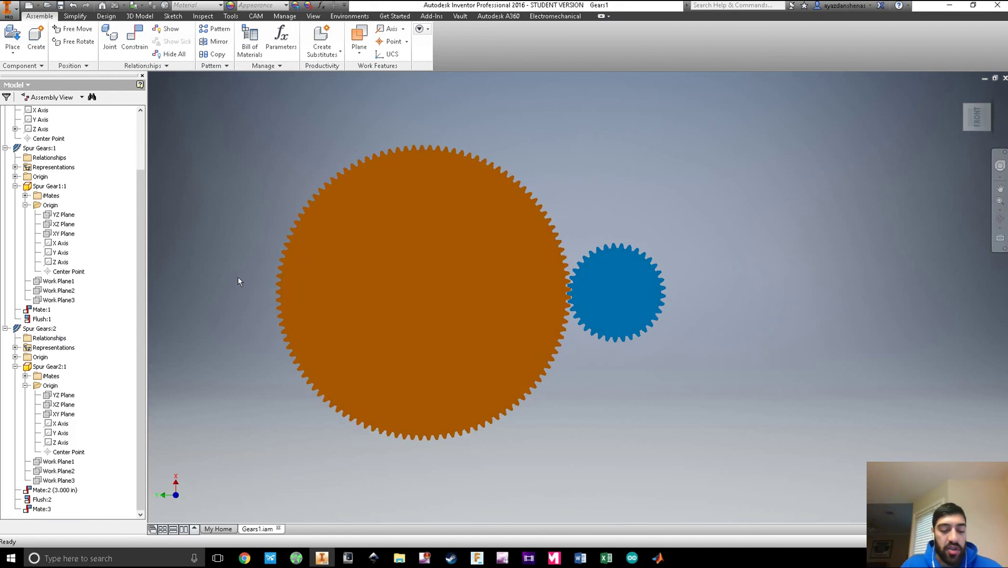
{"action": "left_click_drag", "start_coordinate": [474, 182], "coordinate": [452, 208]}
{"action": "left_click_drag", "start_coordinate": [619, 252], "coordinate": [617, 282]}
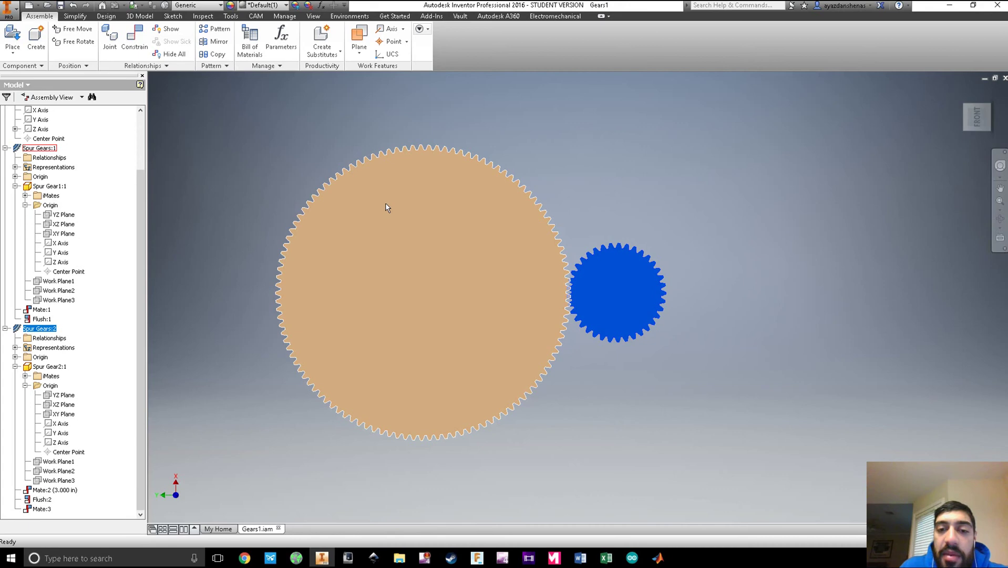
Step: Orbit the view to inspect the gears from oblique angles
{"action": "middle_click_drag", "start_coordinate": [384, 210], "coordinate": [419, 223], "text": "shift"}
{"action": "middle_click_drag", "start_coordinate": [571, 195], "coordinate": [553, 238], "text": "shift"}
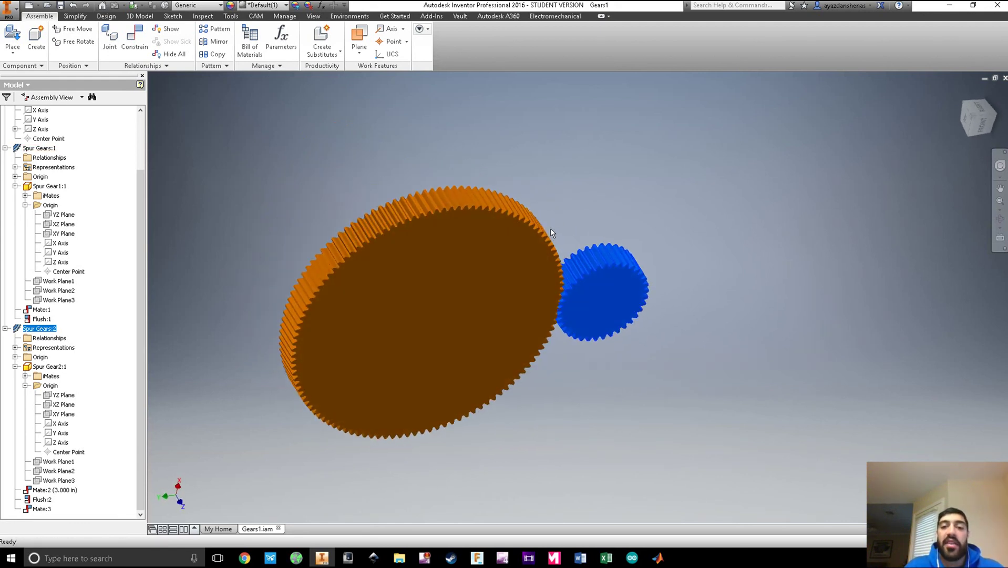
{"action": "middle_click_drag", "start_coordinate": [489, 286], "coordinate": [425, 264], "text": "shift"}
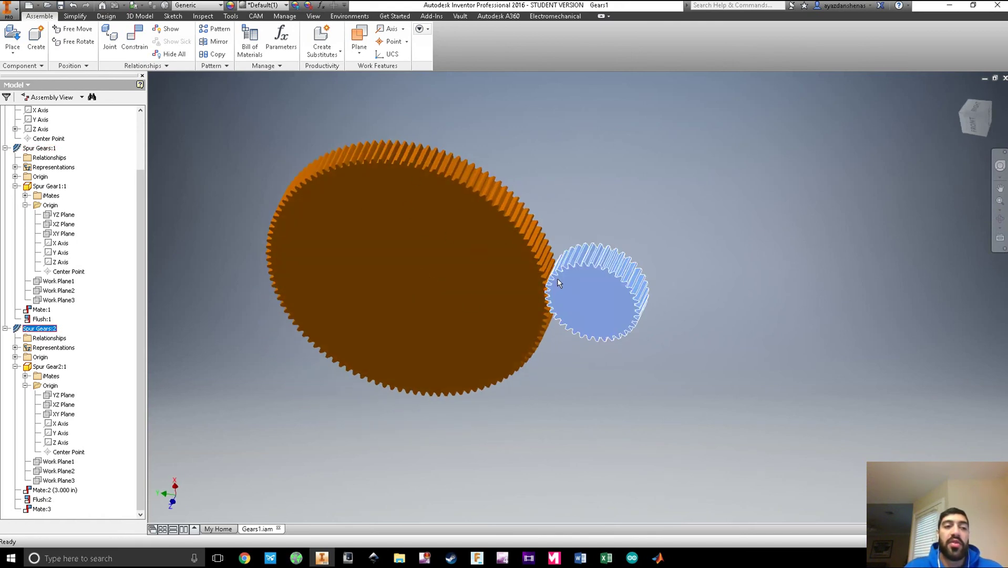
{"action": "middle_click_drag", "start_coordinate": [537, 224], "coordinate": [565, 148], "text": "shift"}
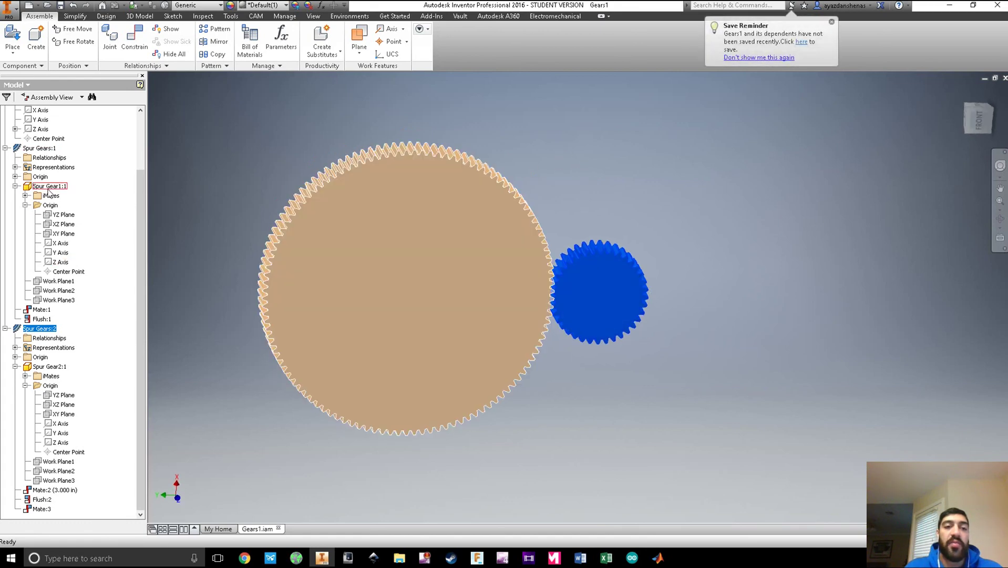
Step: Edit the large gear in place, open the File menu, then back out to the assembly
{"action": "double_click", "coordinate": [47, 190]}
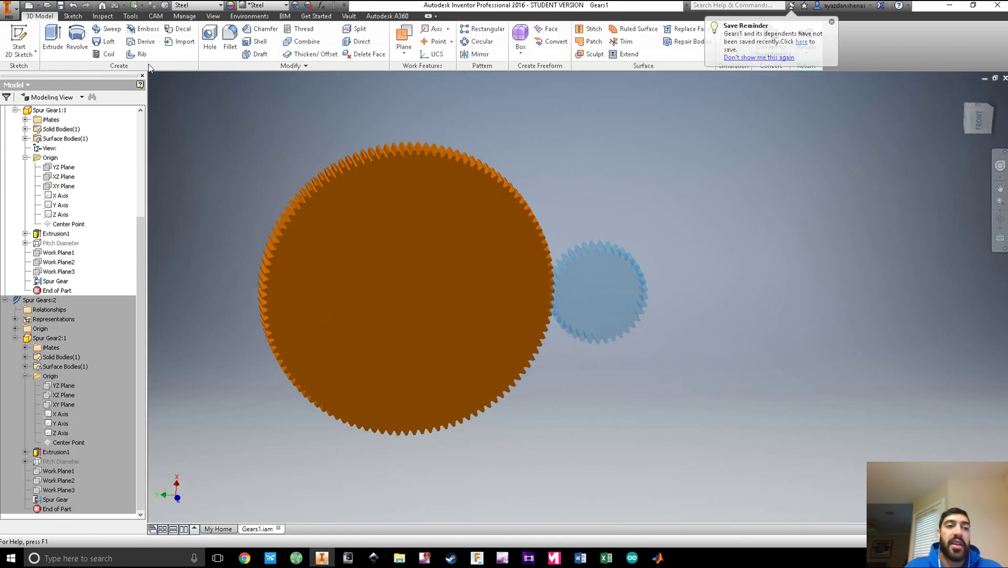
{"action": "left_click", "coordinate": [8, 8]}
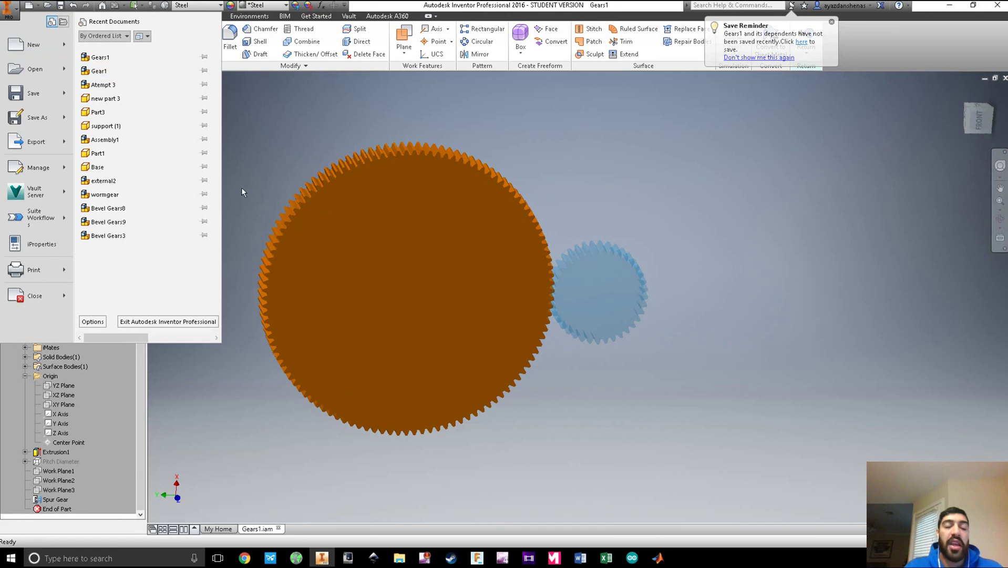
{"action": "left_click", "coordinate": [227, 167]}
{"action": "scroll", "coordinate": [62, 184], "scroll_direction": "down", "scroll_amount": 4}
{"action": "double_click", "coordinate": [204, 166]}
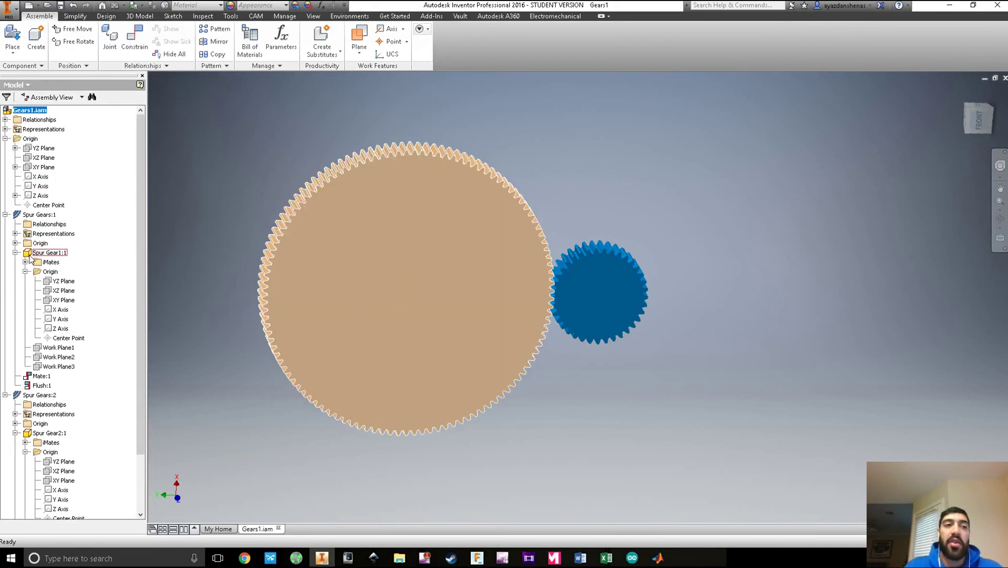
Step: Export Spur Gear1:1 as an STL file named 'Gear number 1'
{"action": "double_click", "coordinate": [28, 253]}
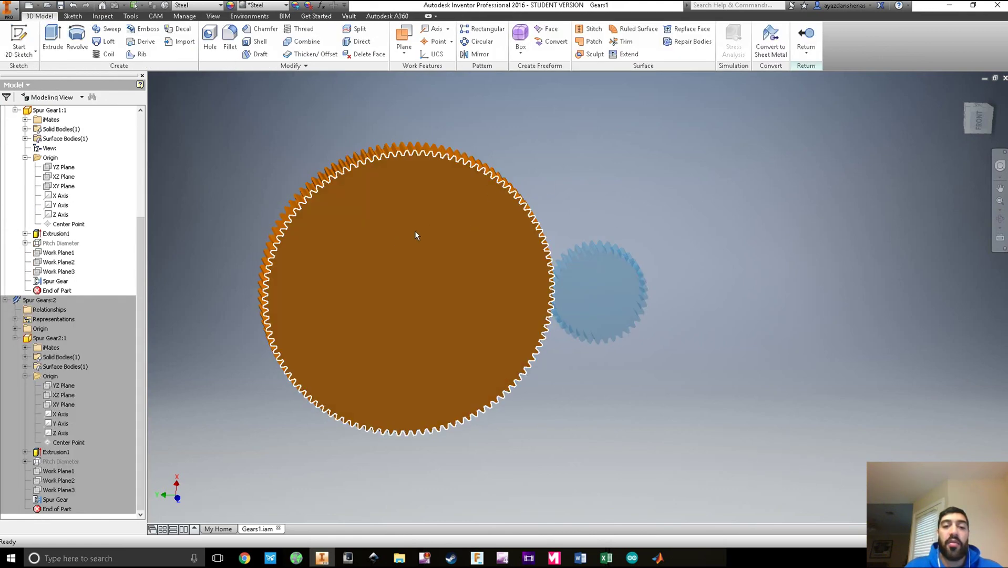
{"action": "left_click", "coordinate": [8, 8]}
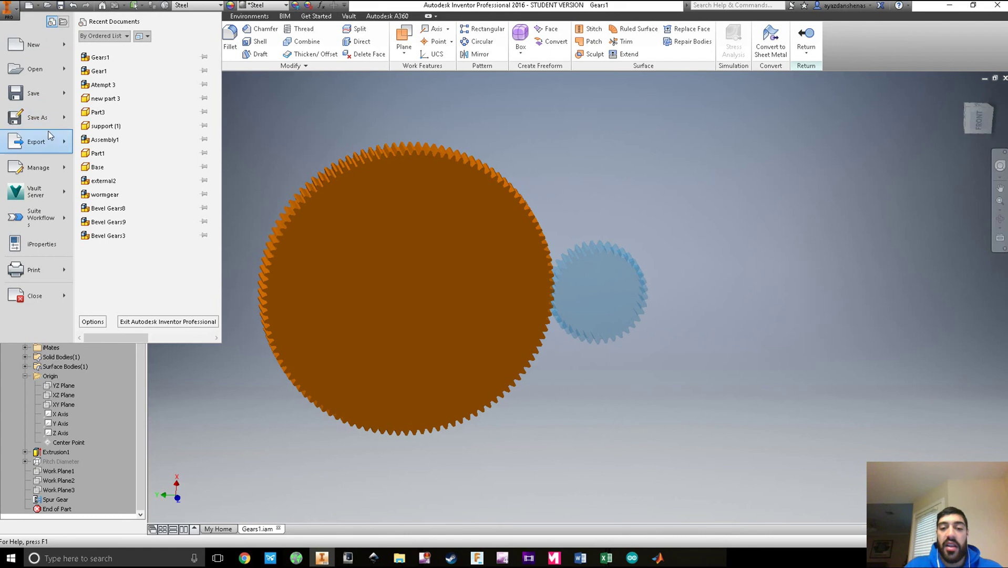
{"action": "mouse_move", "coordinate": [49, 143]}
{"action": "left_click", "coordinate": [98, 118]}
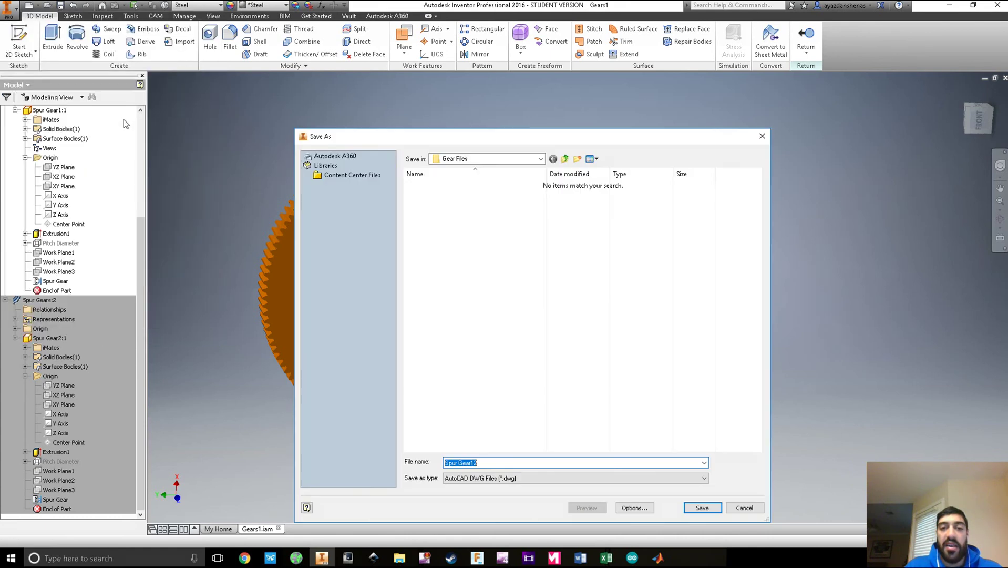
{"action": "left_click", "coordinate": [670, 477]}
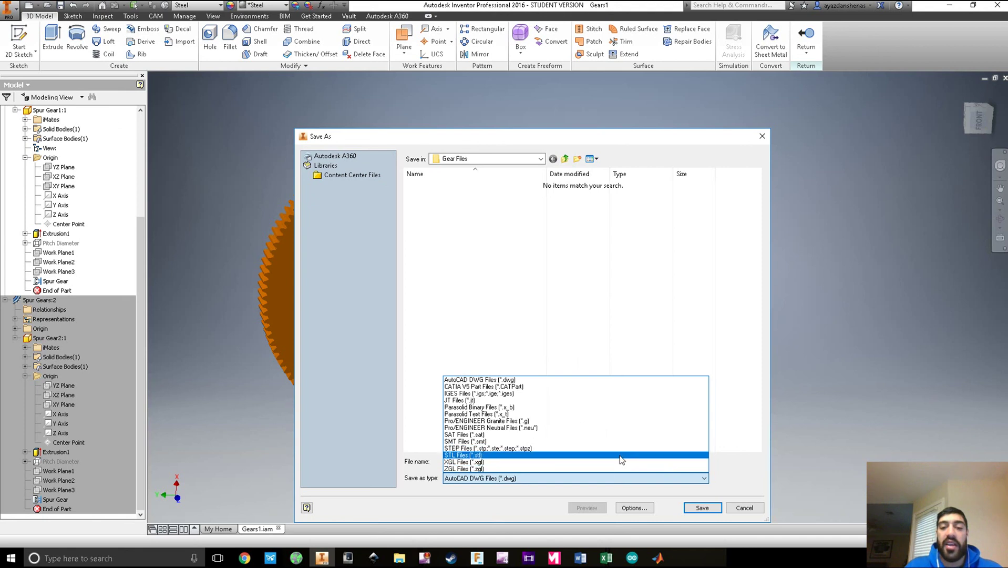
{"action": "left_click", "coordinate": [623, 455]}
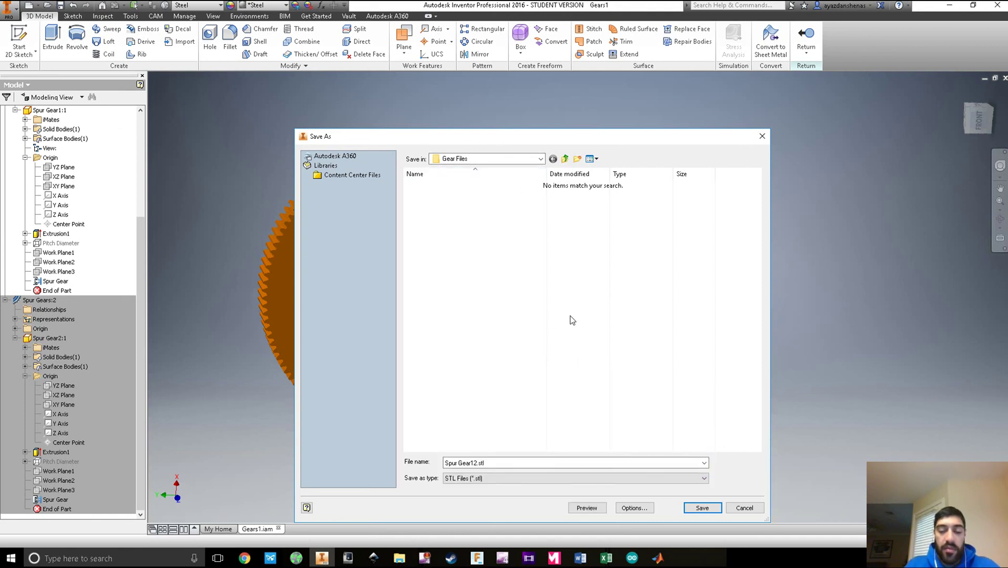
{"action": "left_click", "coordinate": [488, 463]}
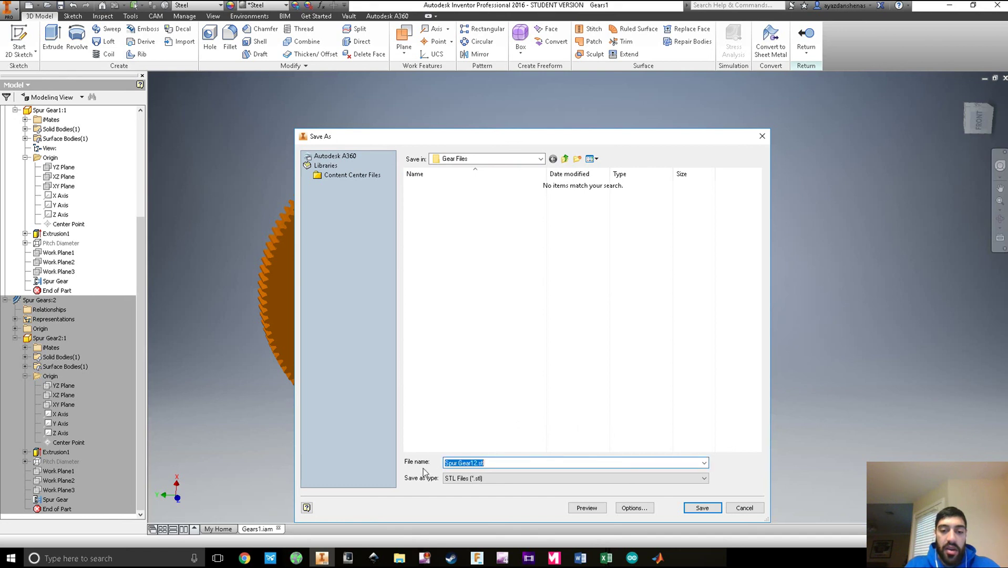
{"action": "type", "text": "Gea"}
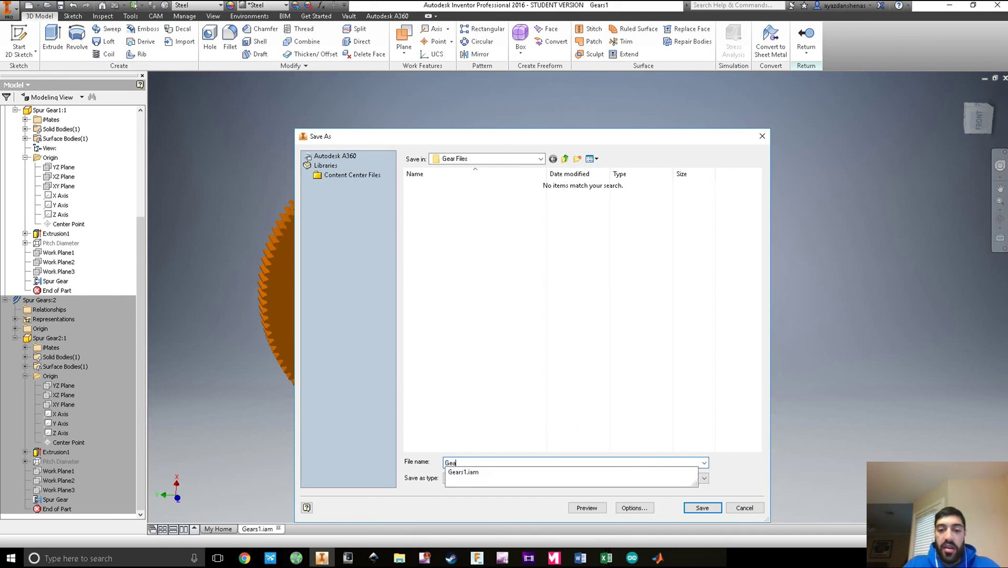
{"action": "type", "text": "r number 1"}
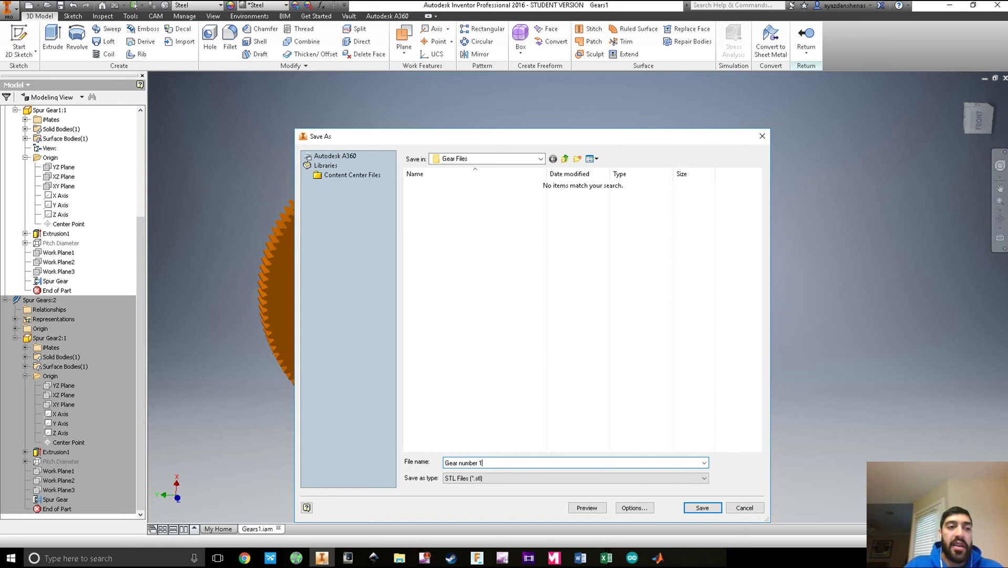
{"action": "left_click", "coordinate": [699, 505]}
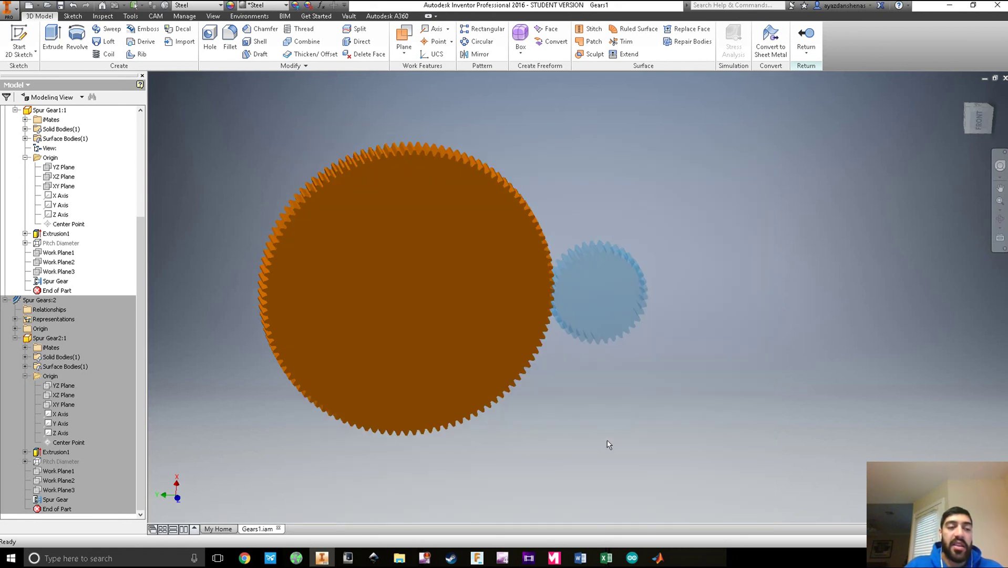
Step: Return to the assembly and open the small gear Spur Gear2:1 for editing
{"action": "scroll", "coordinate": [125, 168], "scroll_direction": "up", "scroll_amount": 2}
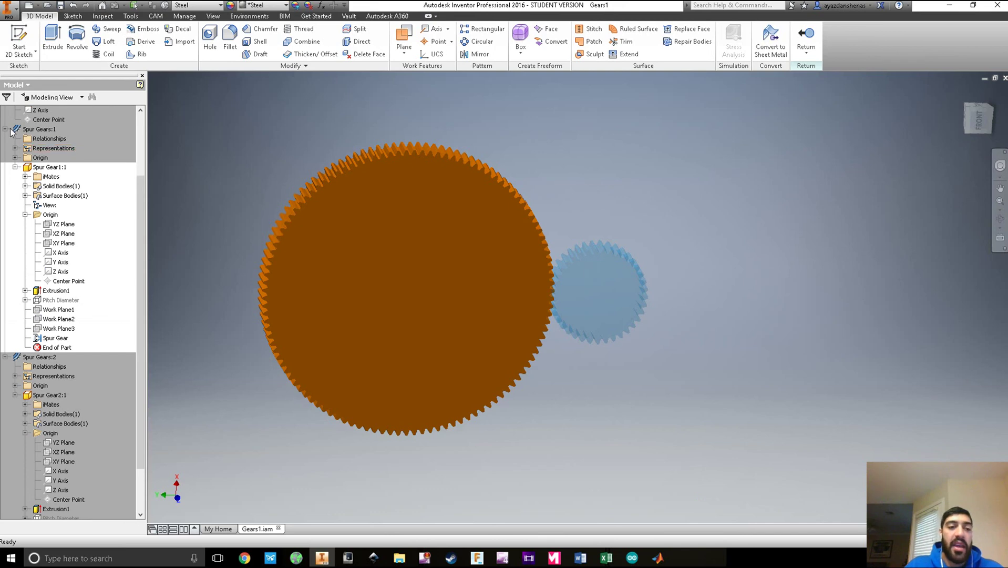
{"action": "scroll", "coordinate": [21, 134], "scroll_direction": "up", "scroll_amount": 3}
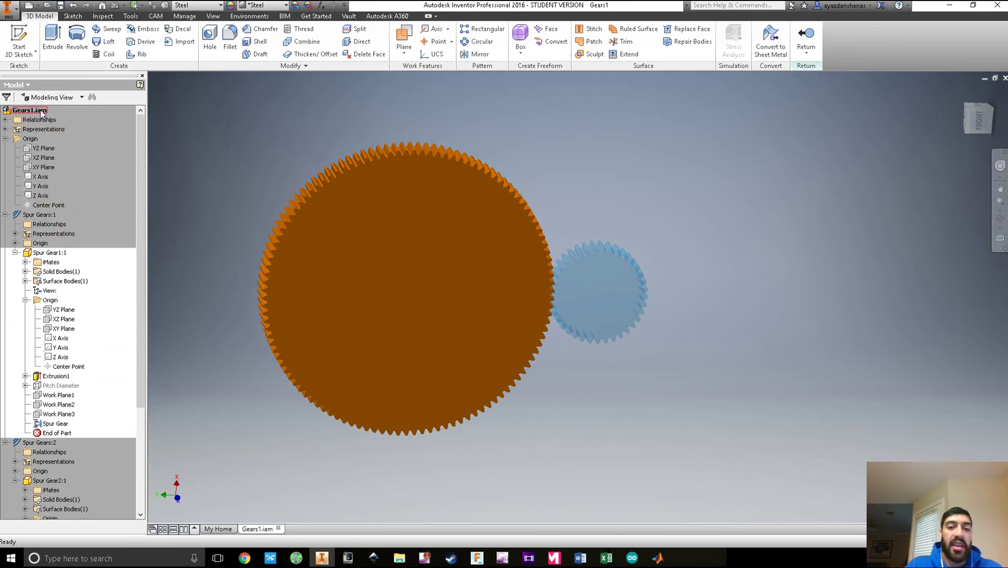
{"action": "double_click", "coordinate": [42, 111]}
{"action": "left_click", "coordinate": [441, 197]}
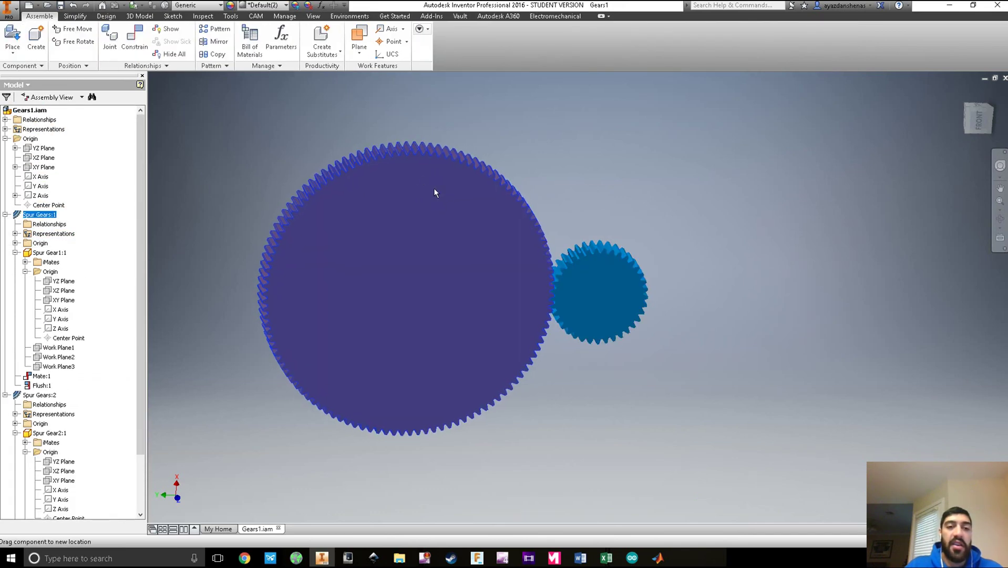
{"action": "scroll", "coordinate": [142, 363], "scroll_direction": "down", "scroll_amount": 2}
{"action": "left_click", "coordinate": [53, 377]}
{"action": "double_click", "coordinate": [52, 378]}
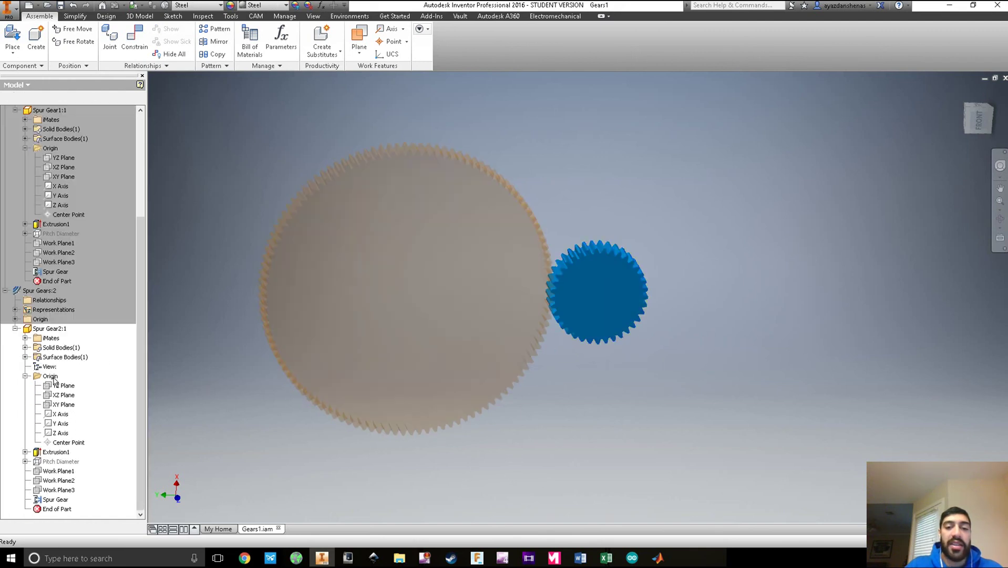
Step: Export Spur Gear2:1 as an STL file named 'Gear number 2'
{"action": "left_click", "coordinate": [4, 12]}
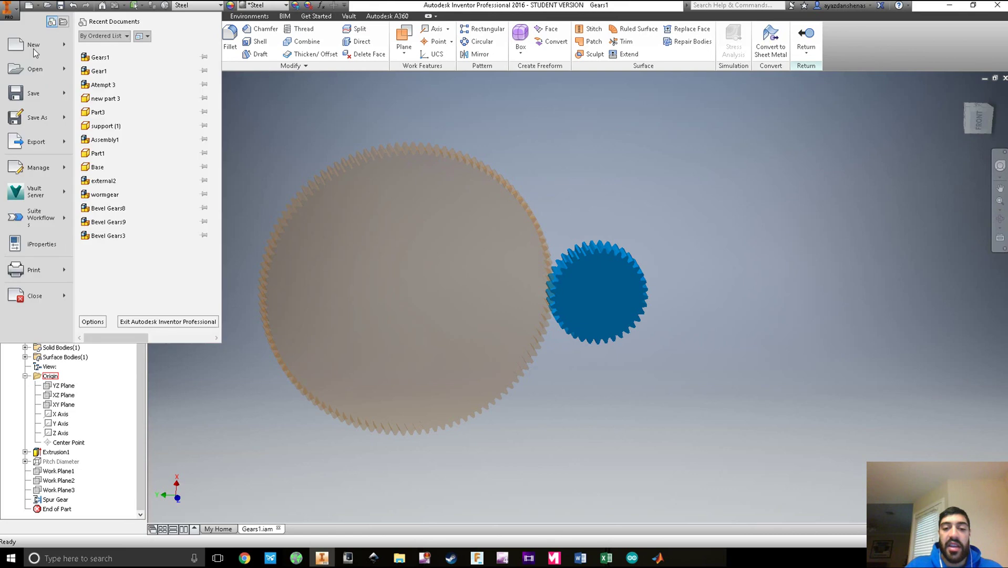
{"action": "mouse_move", "coordinate": [50, 139]}
{"action": "left_click", "coordinate": [110, 116]}
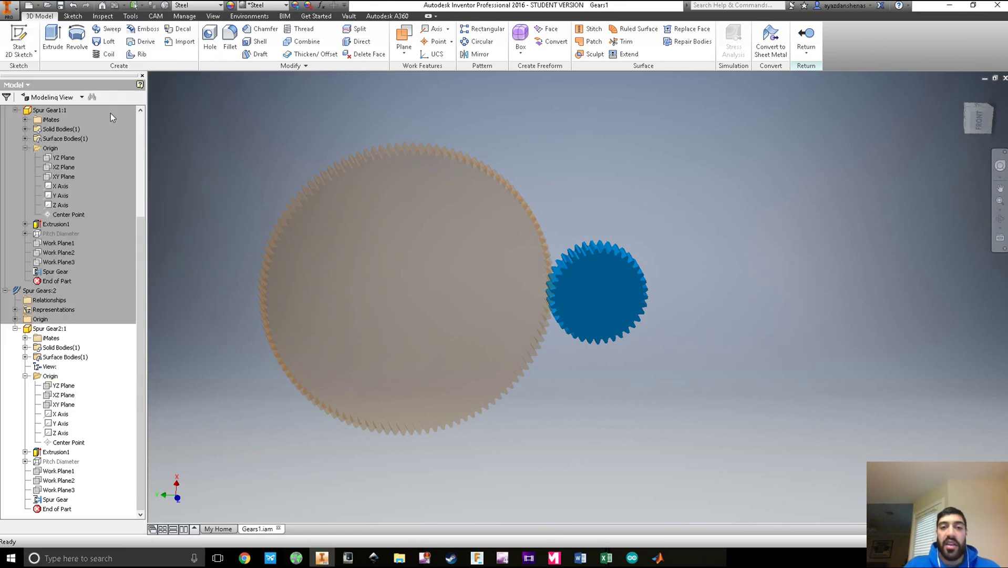
{"action": "left_click", "coordinate": [545, 478]}
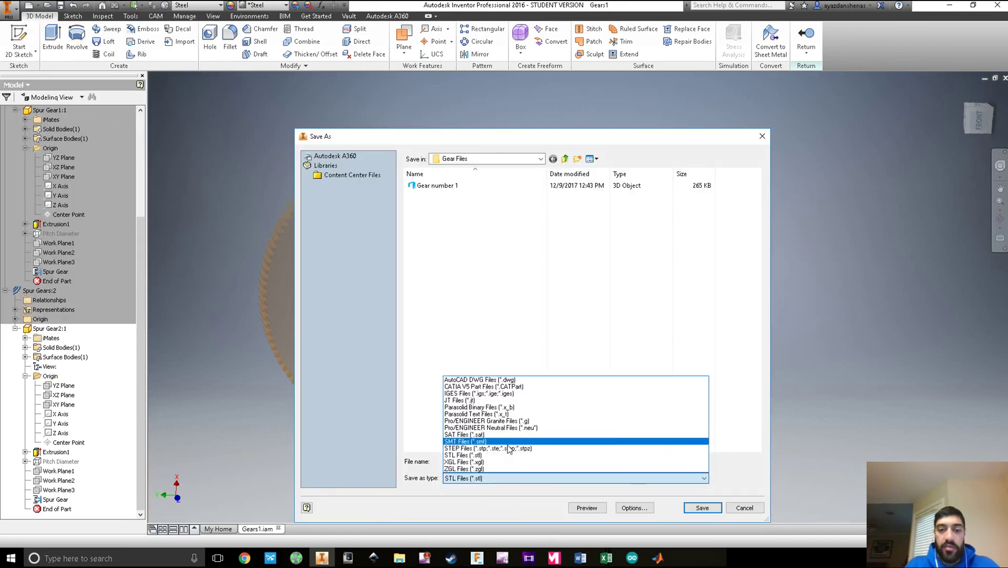
{"action": "left_click", "coordinate": [492, 453]}
{"action": "left_click_drag", "start_coordinate": [477, 462], "coordinate": [433, 475]}
{"action": "type", "text": "Ge"}
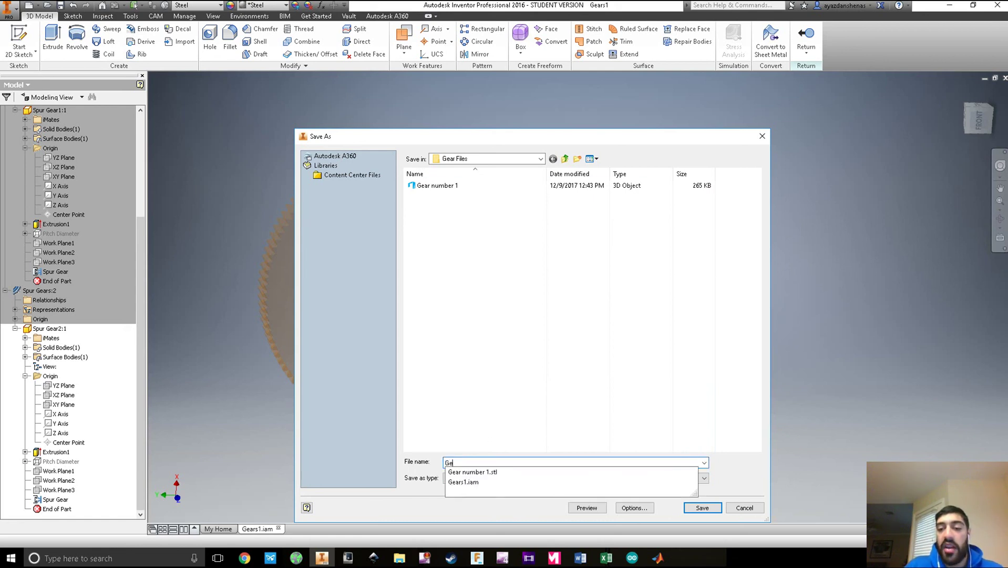
{"action": "type", "text": "ar number 2"}
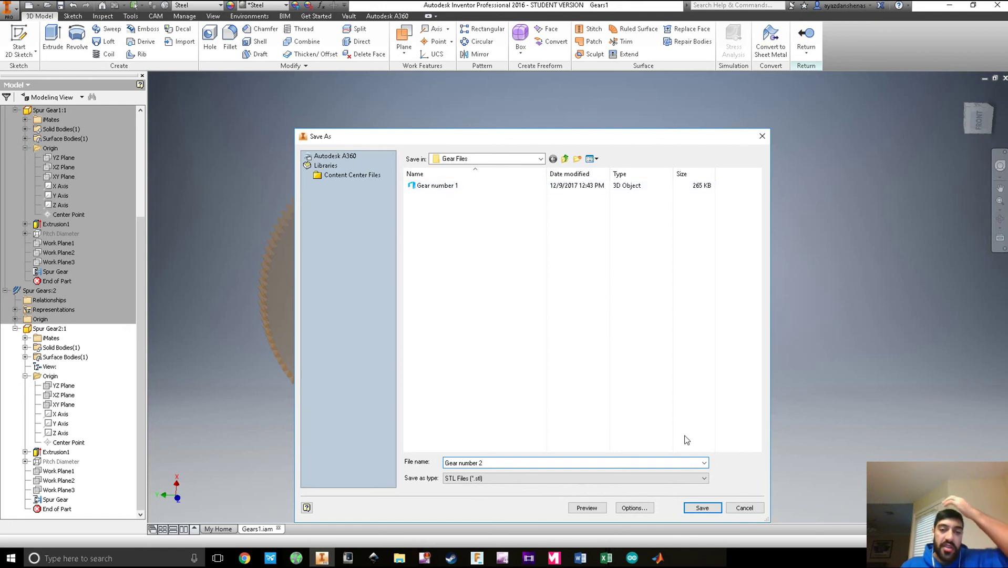
{"action": "left_click", "coordinate": [704, 507]}
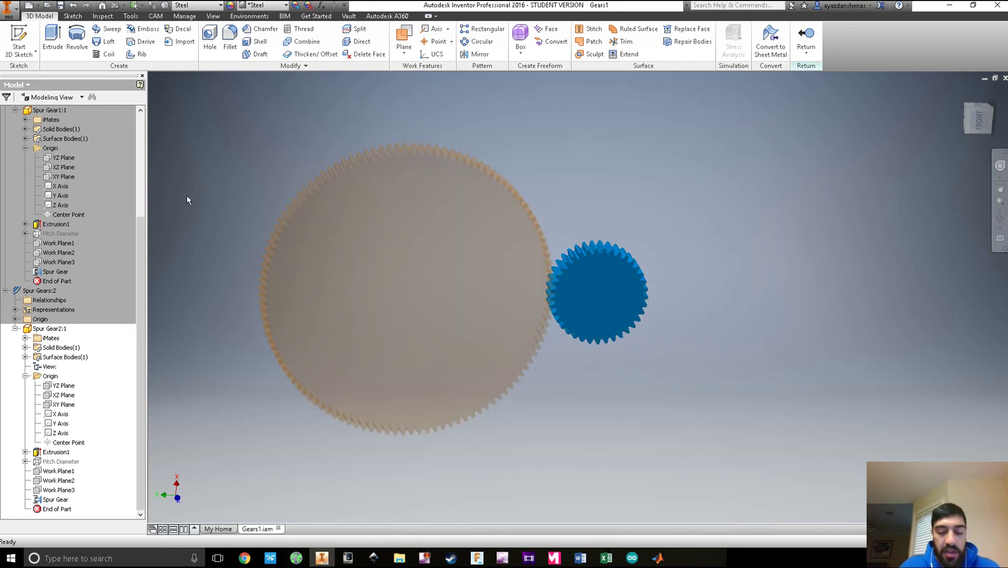
{"action": "left_click_drag", "start_coordinate": [140, 256], "coordinate": [134, 143]}
Step: Return to the top-level Gears1.iam assembly and turn the small gear to check the mesh
{"action": "left_click", "coordinate": [30, 110]}
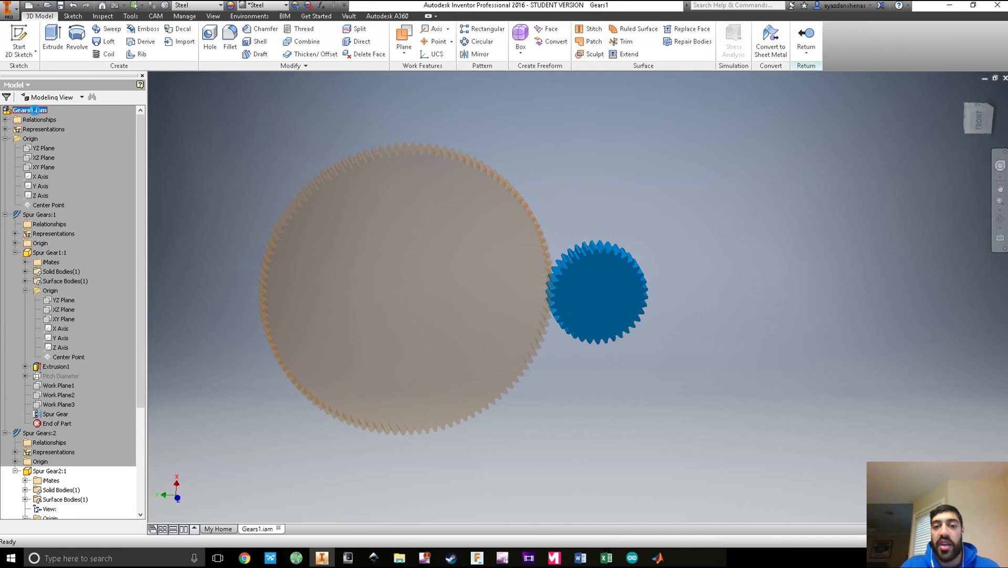
{"action": "double_click", "coordinate": [34, 110]}
{"action": "left_click", "coordinate": [462, 226]}
{"action": "left_click_drag", "start_coordinate": [646, 302], "coordinate": [577, 304]}
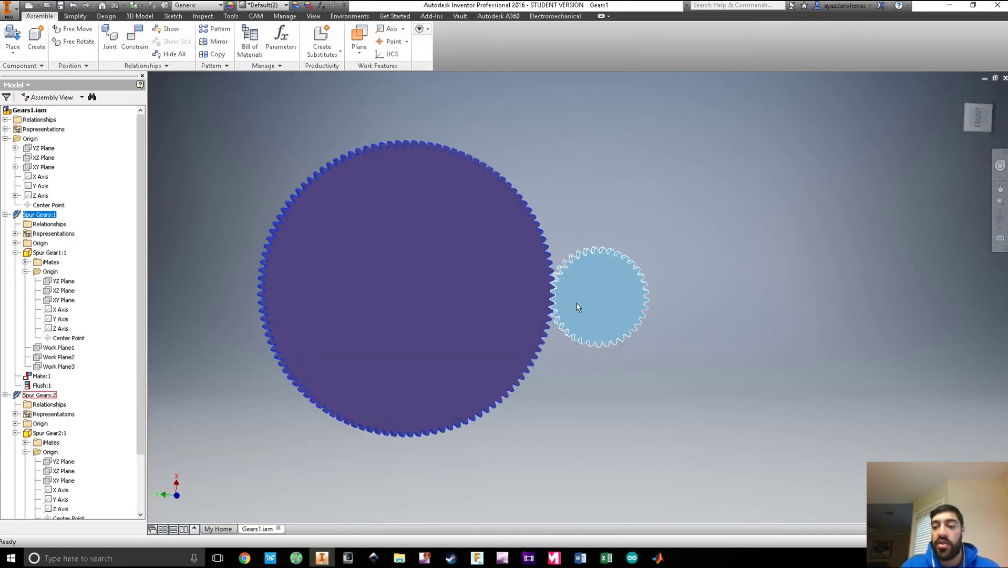
{"action": "scroll", "coordinate": [576, 303], "scroll_direction": "down", "scroll_amount": 5}
{"action": "left_click", "coordinate": [510, 226]}
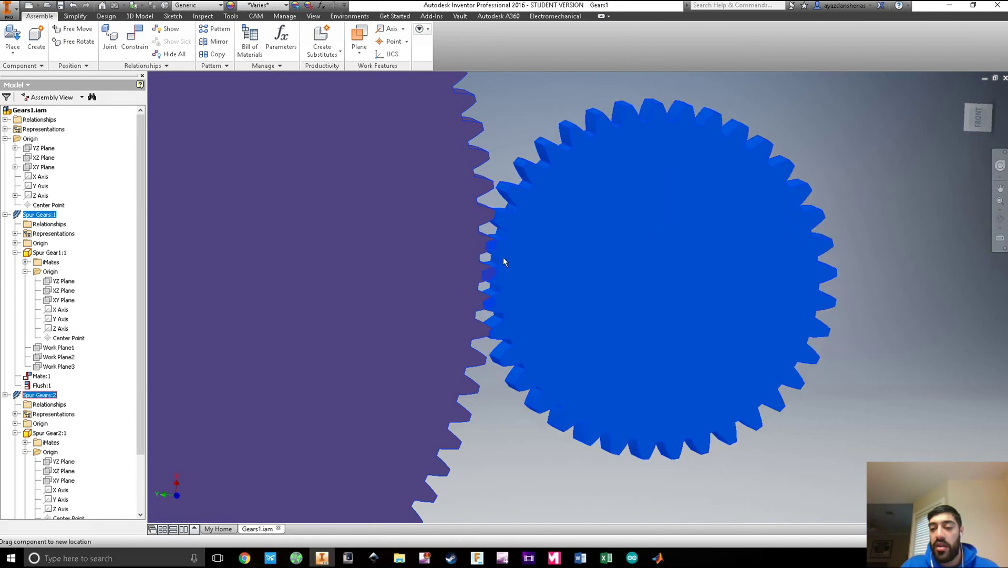
{"action": "scroll", "coordinate": [836, 329], "scroll_direction": "up", "scroll_amount": 5}
{"action": "scroll", "coordinate": [840, 336], "scroll_direction": "down", "scroll_amount": 5}
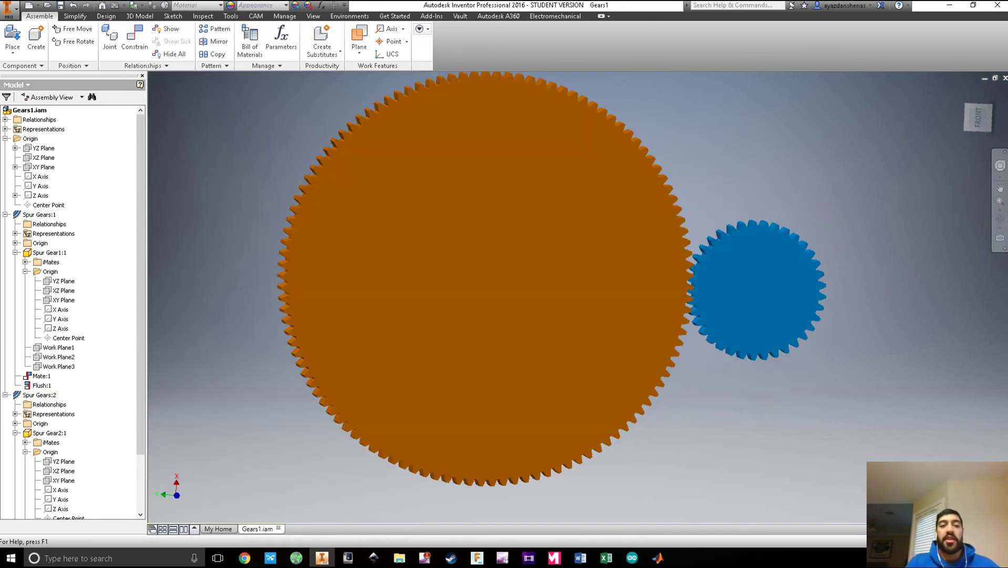